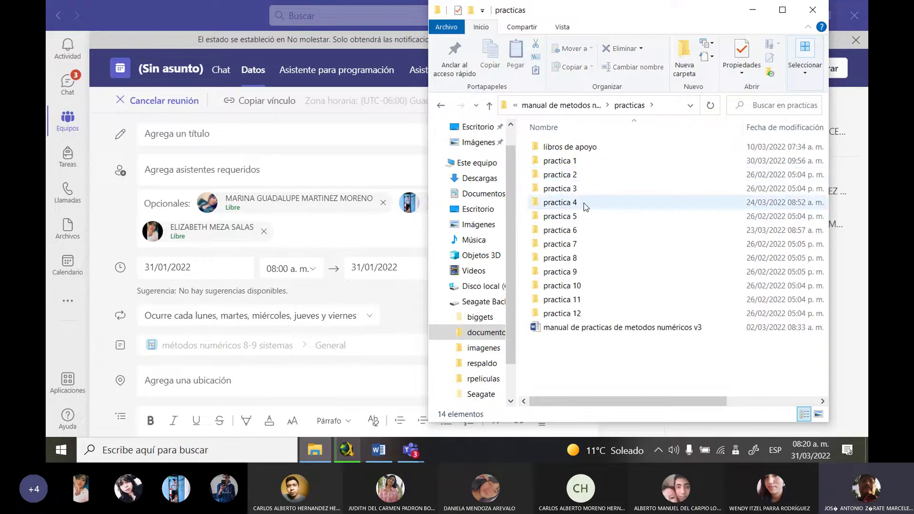
# Step: Open the DIFERENCIAS DIVIDIDAS 10 parcial workbook from the practica 9 folder and dismiss the Office activation notice
pyautogui.doubleClick(577, 245)
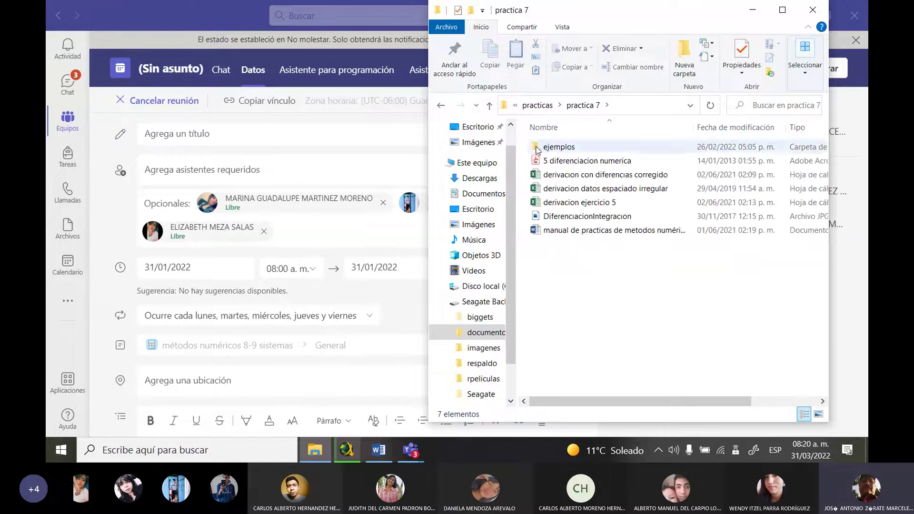
pyautogui.click(537, 105)
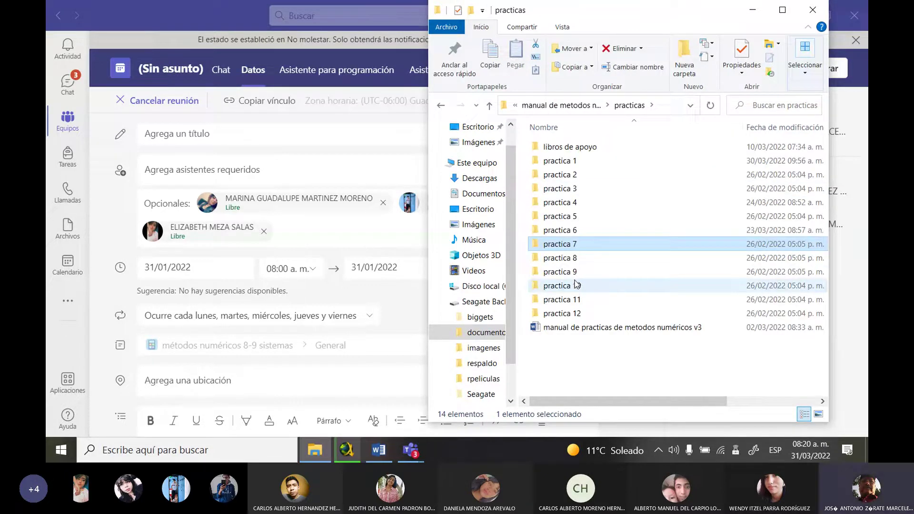
pyautogui.click(577, 271)
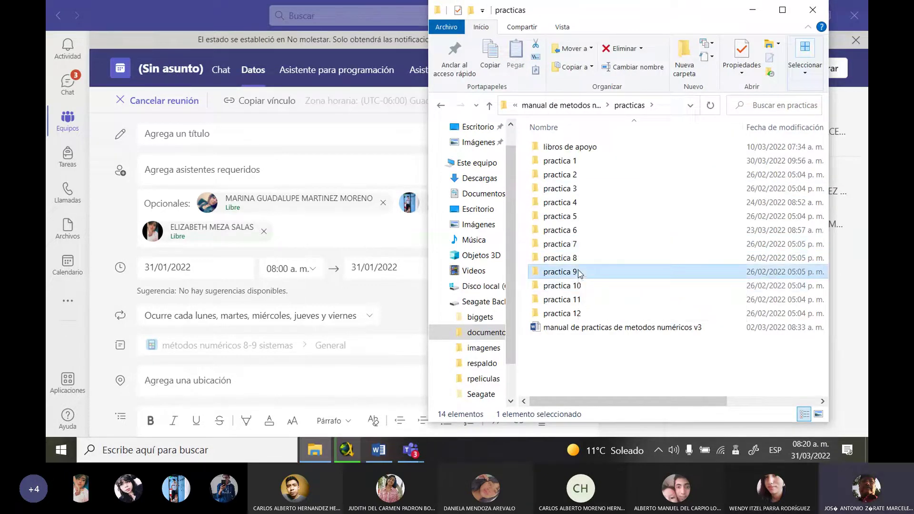
pyautogui.doubleClick(578, 270)
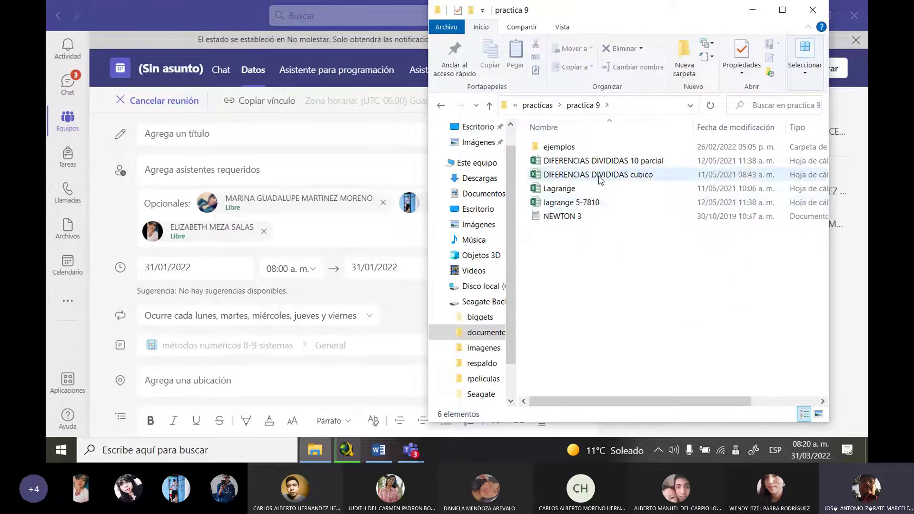
pyautogui.click(609, 162)
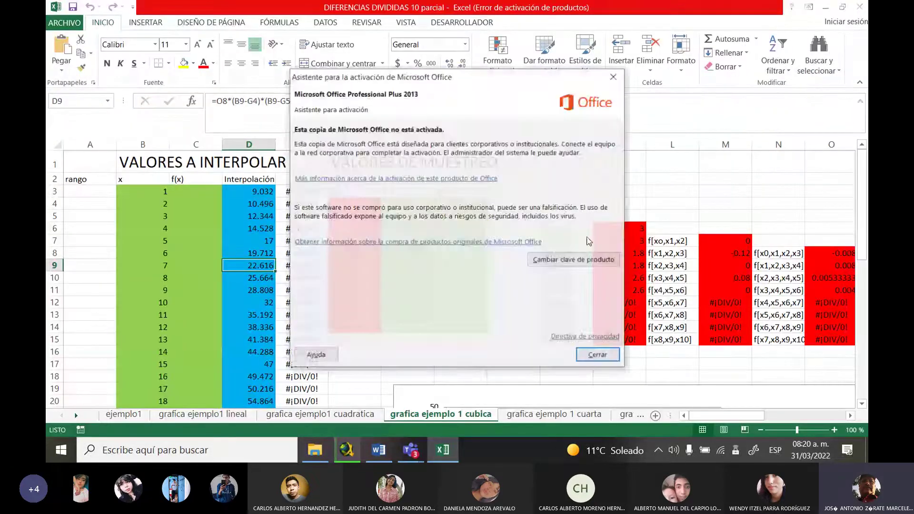
pyautogui.click(598, 355)
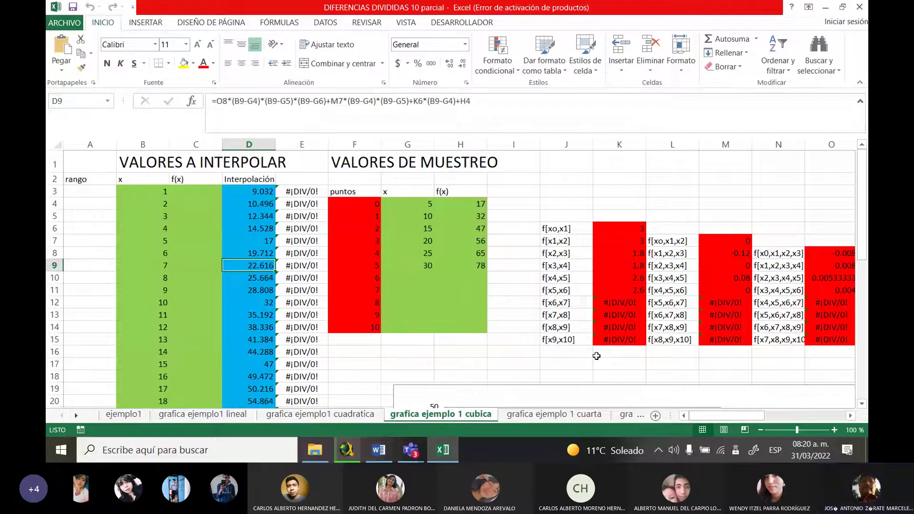
# Step: Go to the ejemplo1 sheet of the workbook
pyautogui.click(83, 415)
pyautogui.click(83, 416)
pyautogui.click(84, 416)
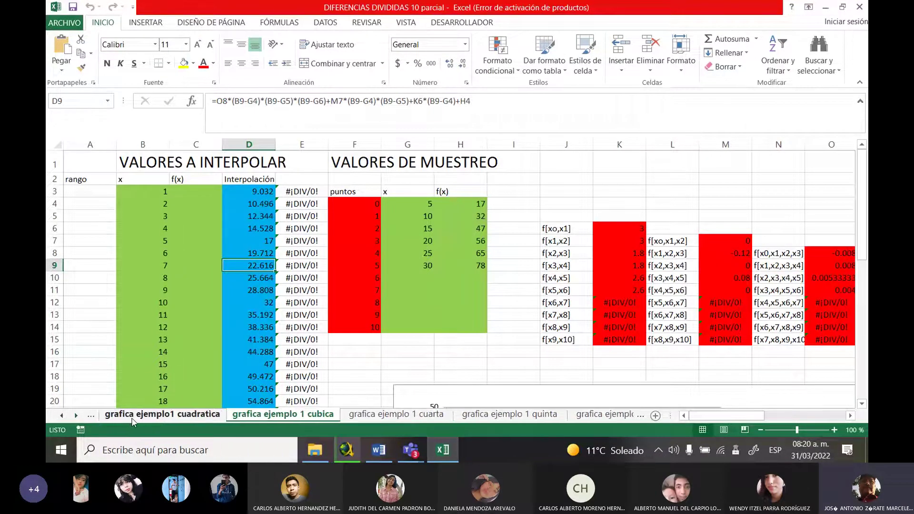
pyautogui.click(63, 416)
pyautogui.click(63, 416)
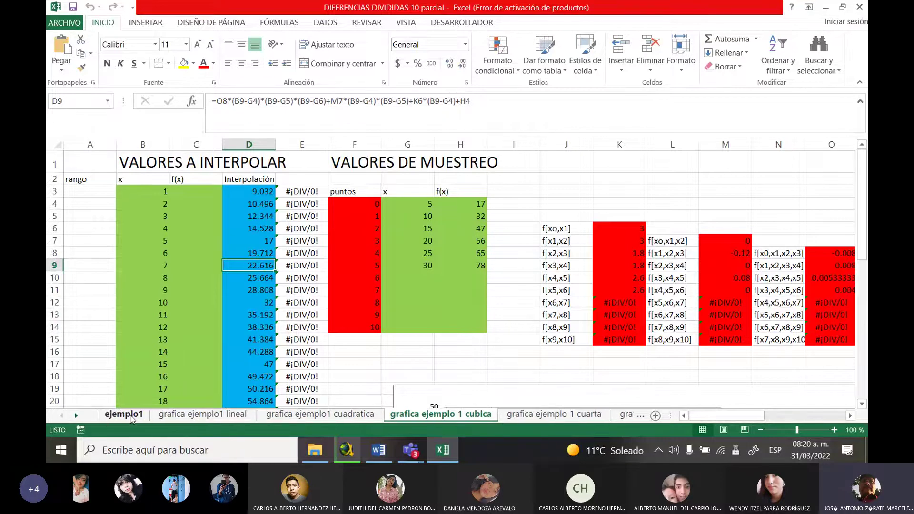
pyautogui.click(122, 414)
pyautogui.scroll(1, 865, 293)
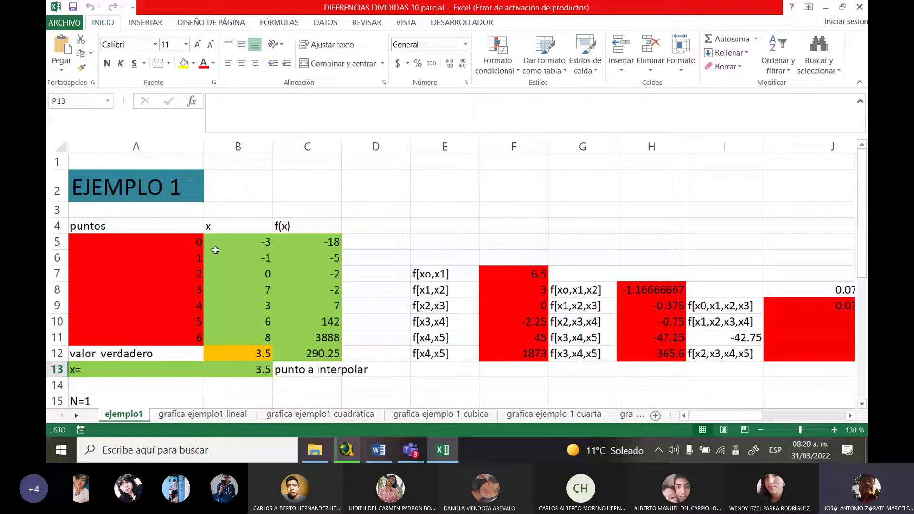
# Step: Examine the x value in B5 and the first-order divided-difference formulas in cells F7 to F12
pyautogui.click(257, 243)
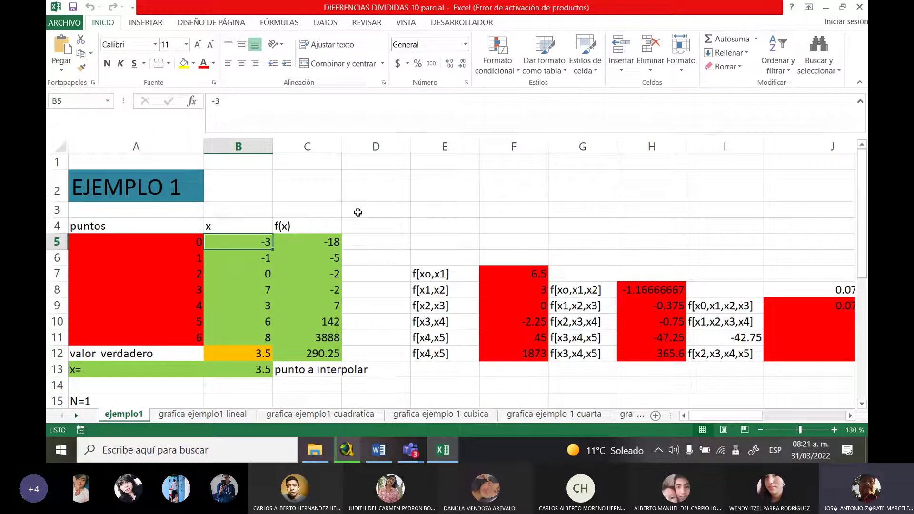
pyautogui.click(373, 275)
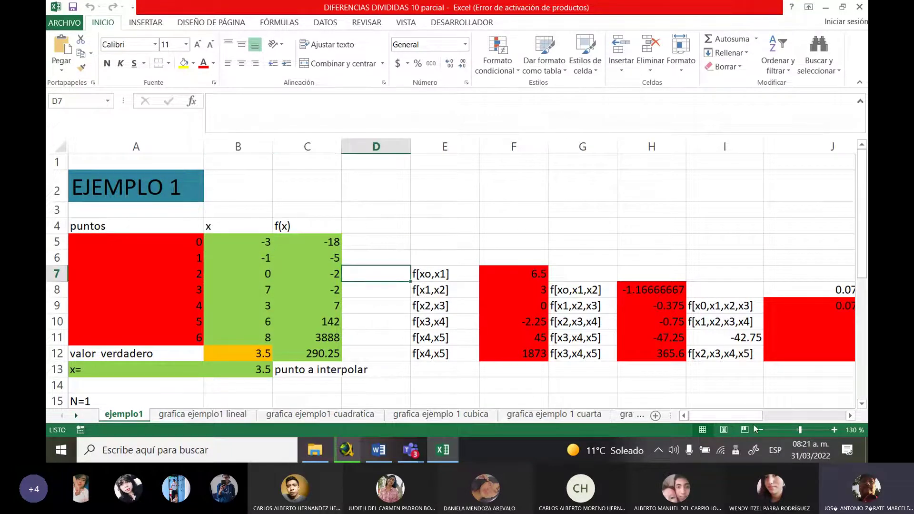
pyautogui.click(251, 248)
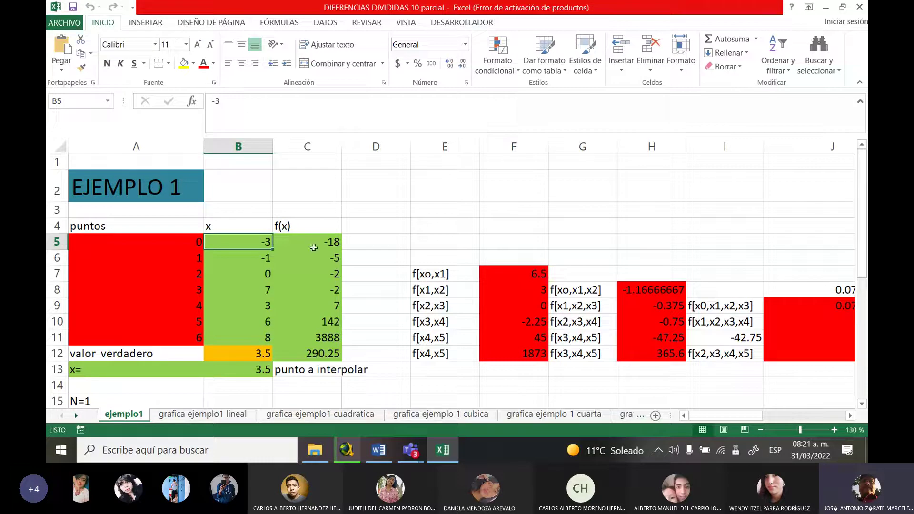
pyautogui.click(245, 210)
pyautogui.click(257, 242)
pyautogui.click(542, 279)
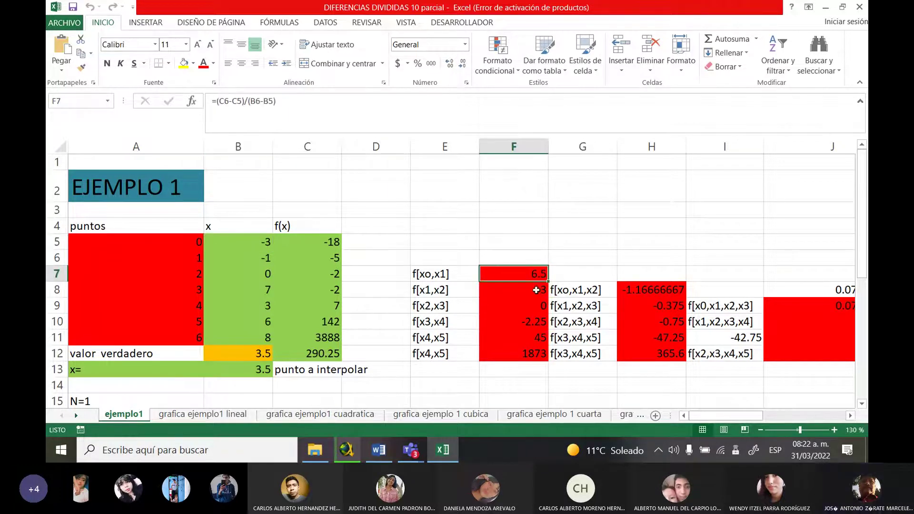
pyautogui.click(532, 288)
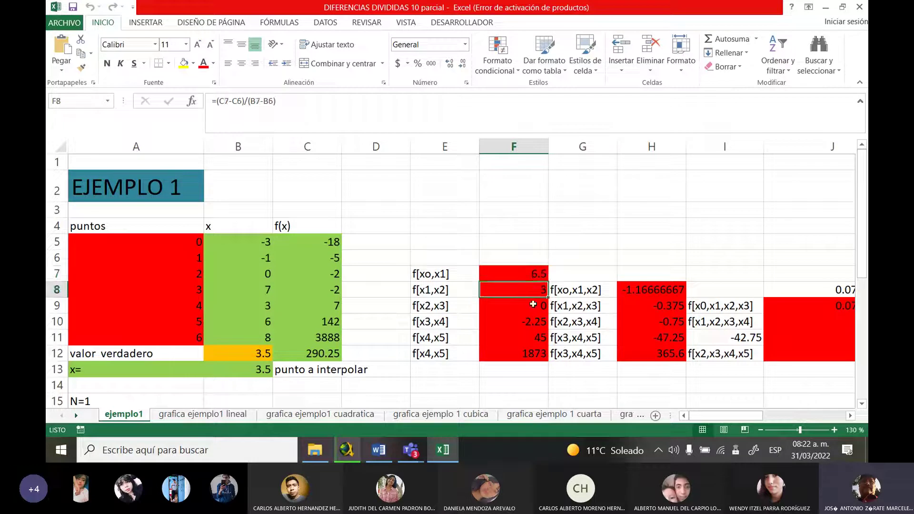
pyautogui.click(533, 306)
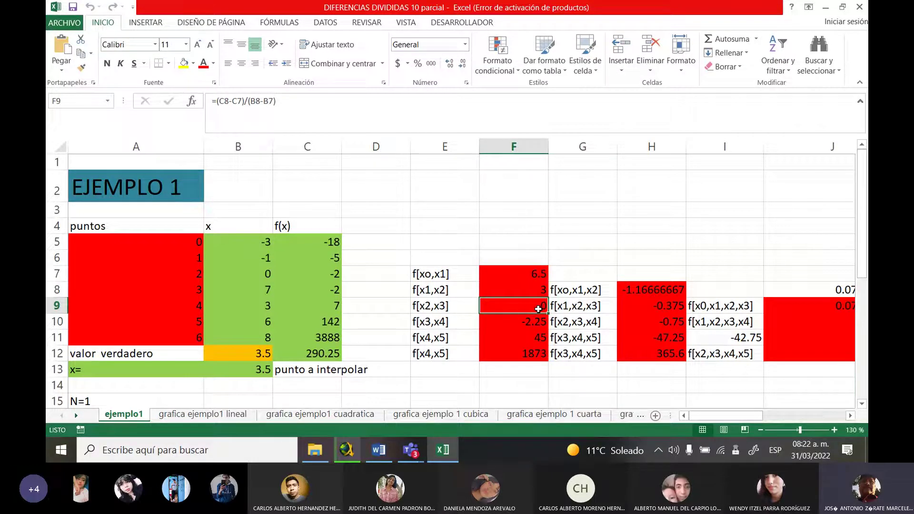
pyautogui.click(533, 324)
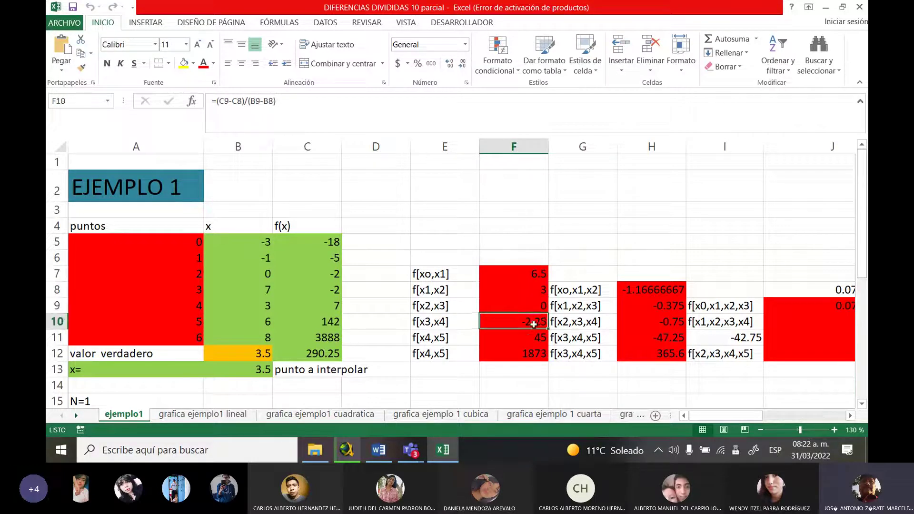
pyautogui.click(528, 339)
pyautogui.click(531, 356)
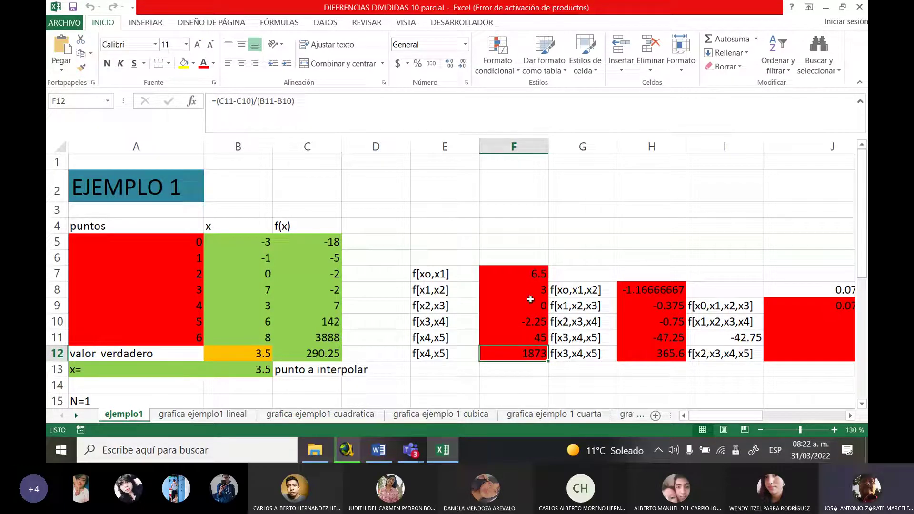
# Step: Examine the second-order divided-difference formulas in column H, comparing them with the first-order values and sample points
pyautogui.click(633, 290)
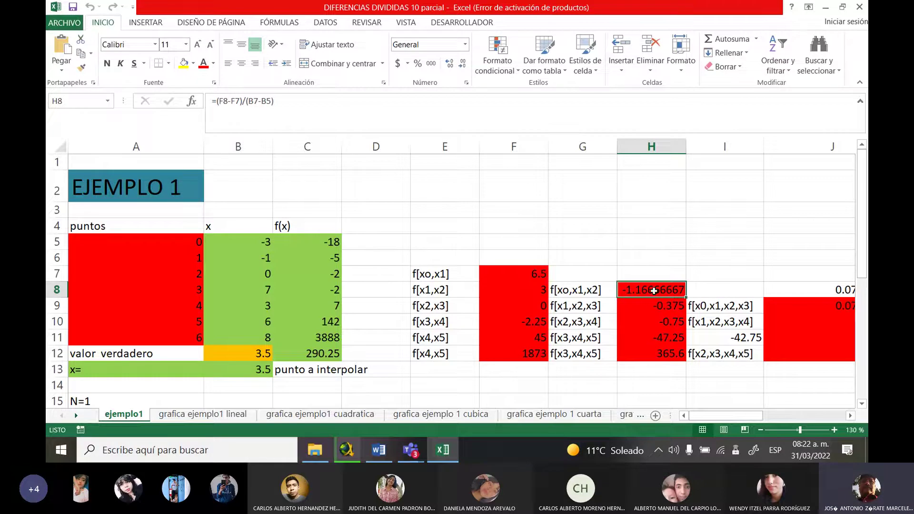
pyautogui.click(281, 253)
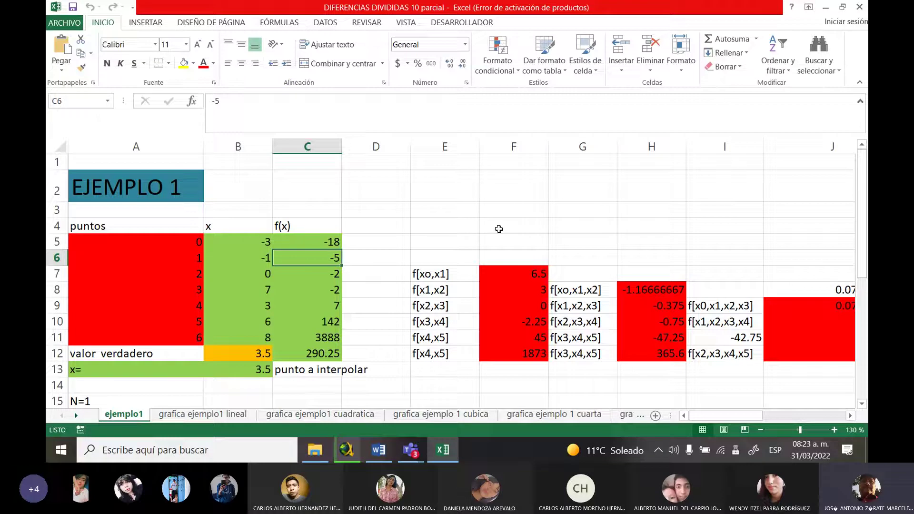
pyautogui.click(533, 286)
pyautogui.click(645, 316)
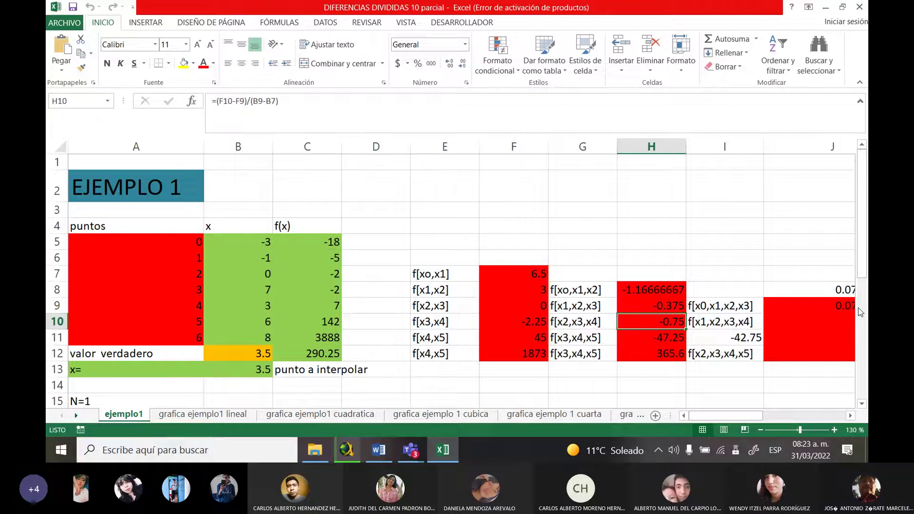
pyautogui.click(828, 322)
pyautogui.moveTo(751, 416)
pyautogui.mouseDown()
pyautogui.moveTo(794, 418)
pyautogui.moveTo(743, 416)
pyautogui.mouseUp()
pyautogui.click(523, 301)
pyautogui.click(533, 321)
pyautogui.click(659, 333)
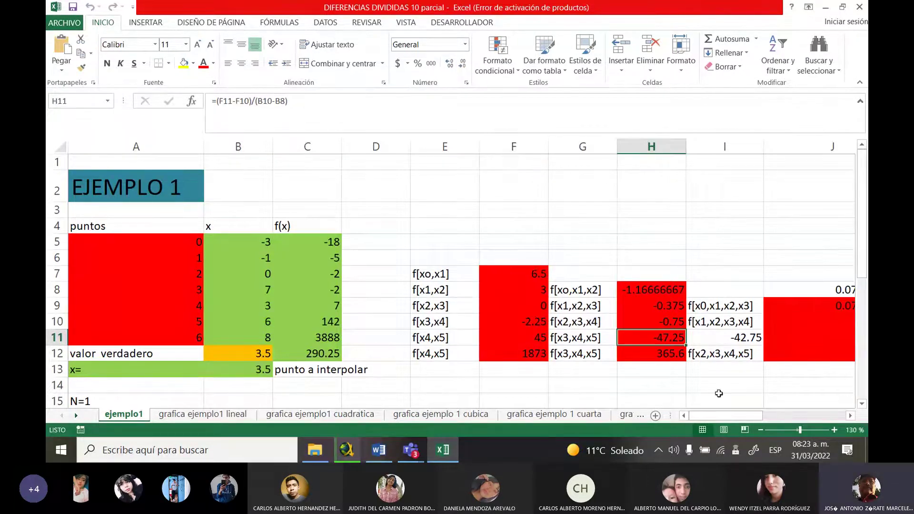
# Step: Check which x and f(x) cells the divided-difference formulas in F7, F8 and F9 reference
pyautogui.click(512, 273)
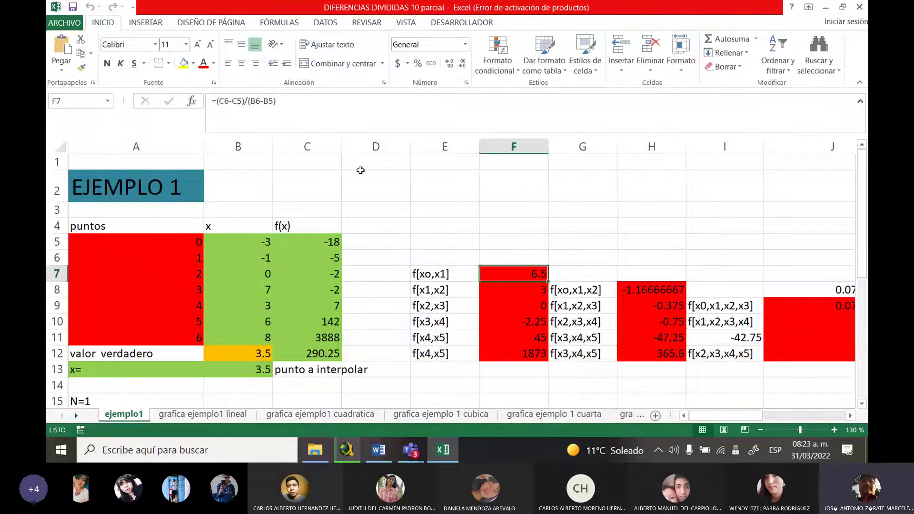
pyautogui.click(276, 100)
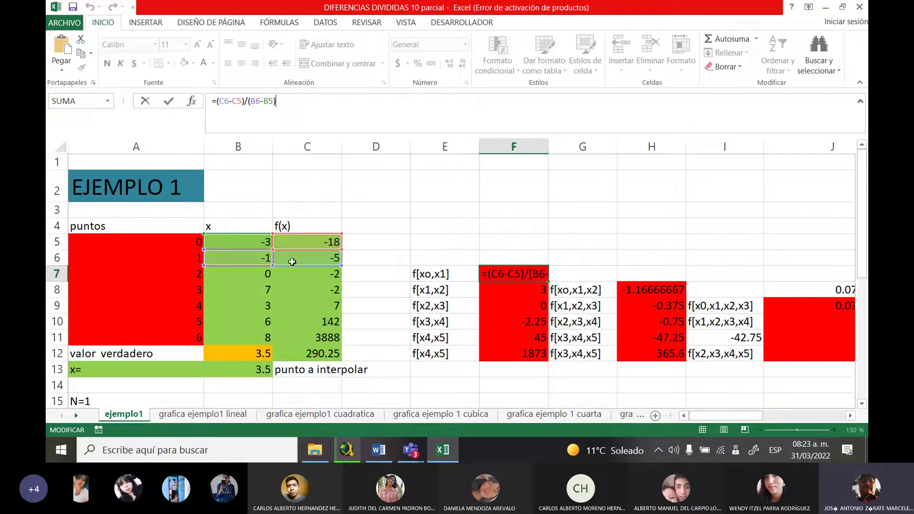
pyautogui.hotkey('ctrl', 'Return')
pyautogui.click(524, 292)
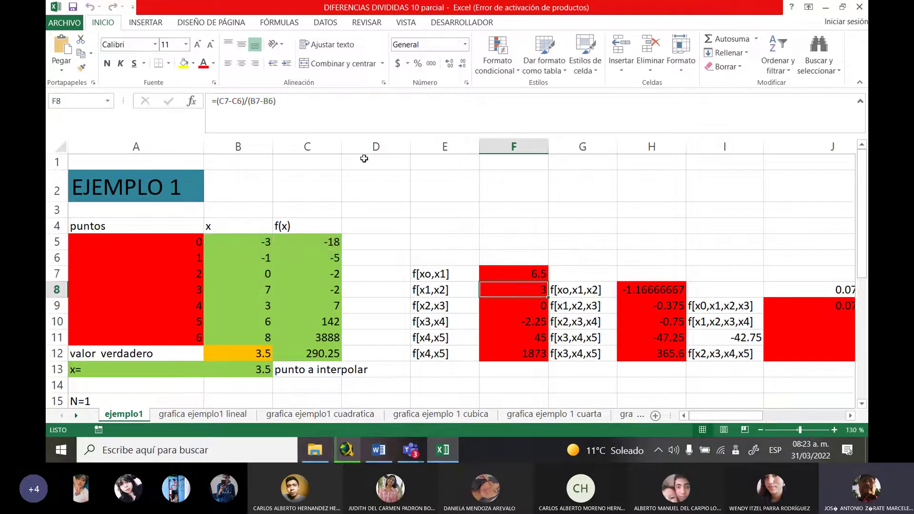
pyautogui.press('F2')
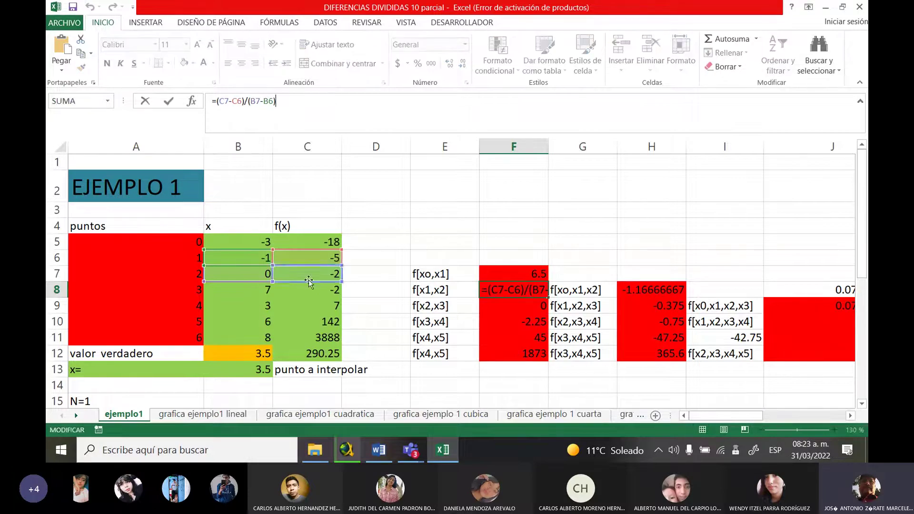
pyautogui.hotkey('ctrl', 'Return')
pyautogui.click(537, 307)
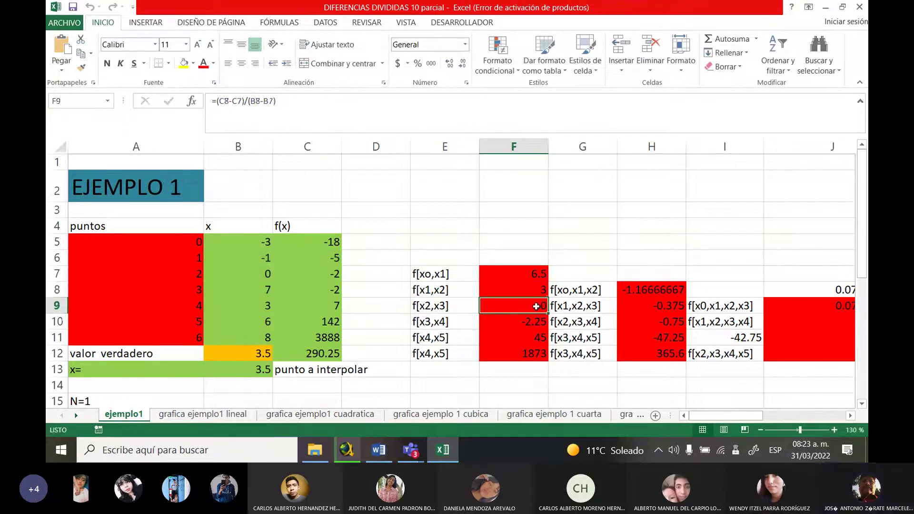
pyautogui.press('F2')
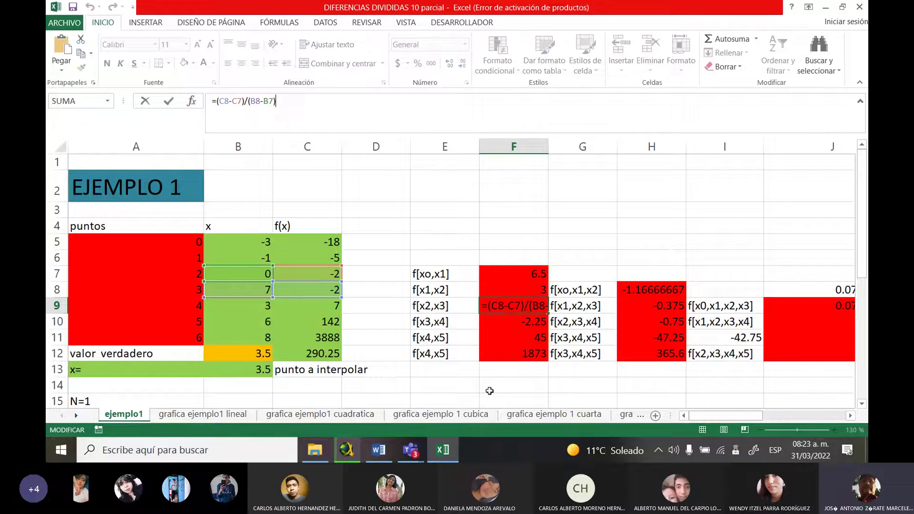
pyautogui.hotkey('ctrl', 'Return')
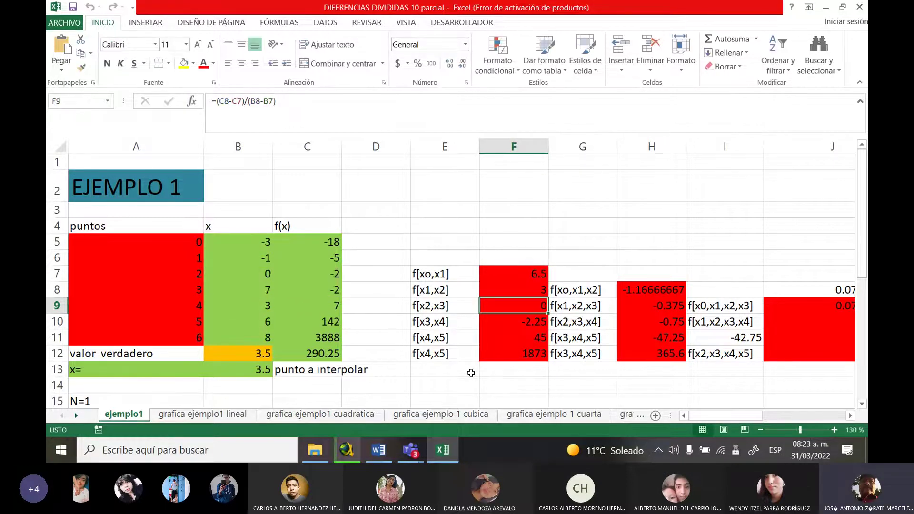
pyautogui.moveTo(330, 275); pyautogui.dragTo(333, 291)
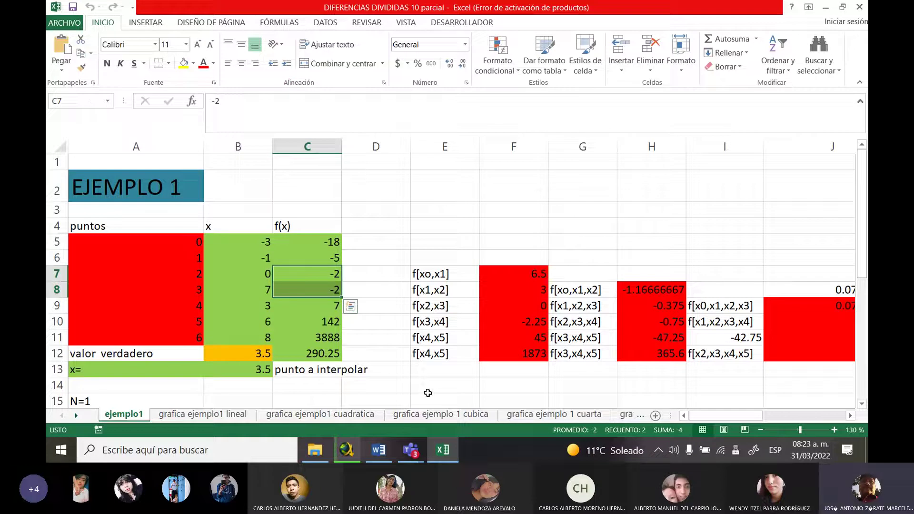
pyautogui.click(528, 308)
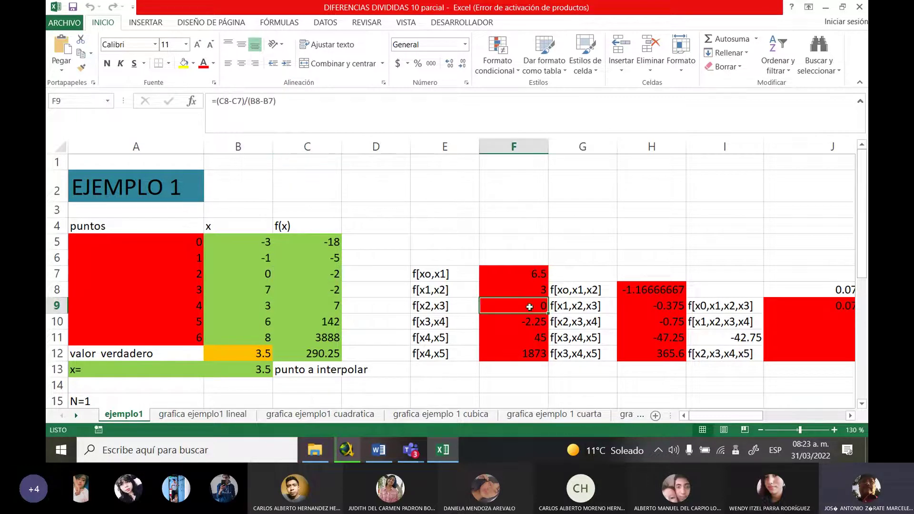
# Step: Fill the f(x) formula =8*B11^3-3*B11^2-16 from cell C11 upward through C5
pyautogui.click(308, 242)
pyautogui.click(311, 259)
pyautogui.click(313, 288)
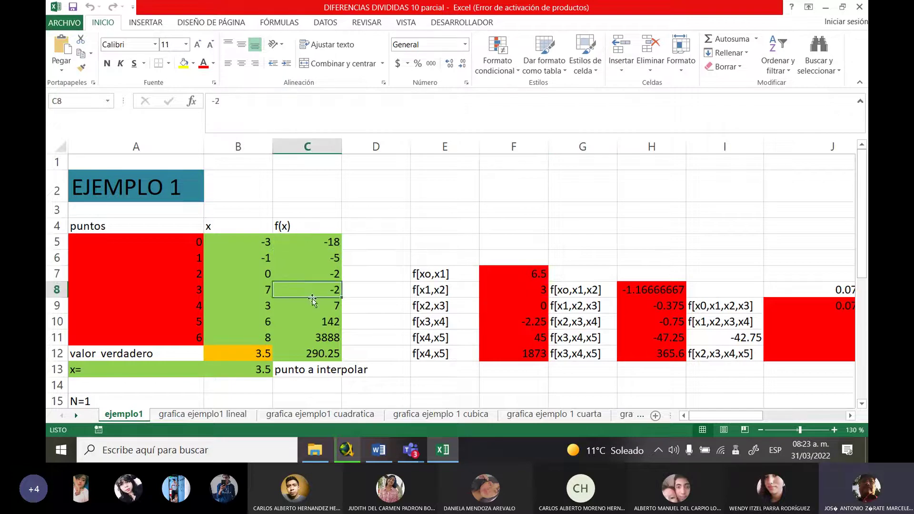
pyautogui.click(314, 323)
pyautogui.click(315, 336)
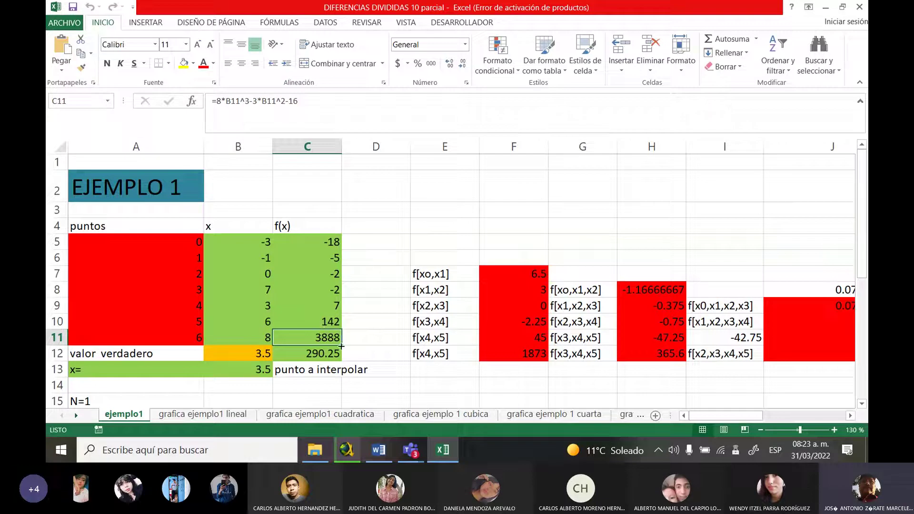
pyautogui.moveTo(341, 346); pyautogui.dragTo(334, 243)
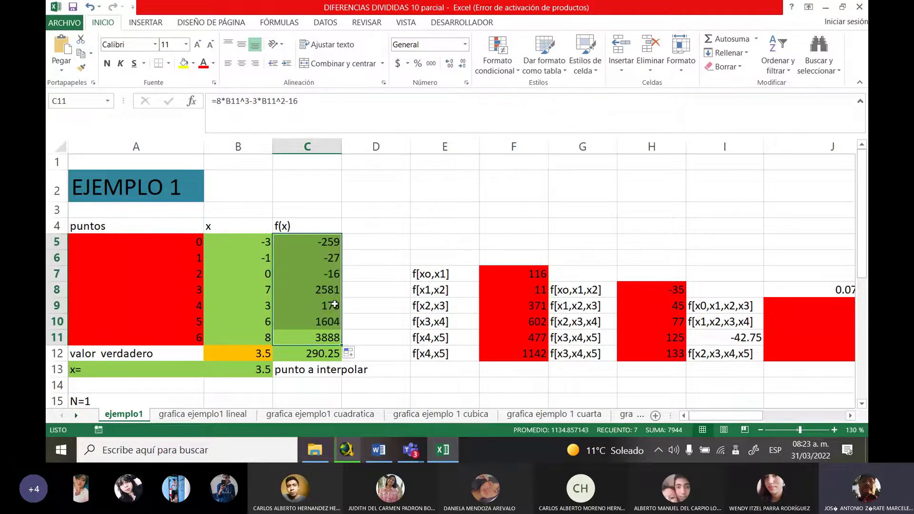
# Step: Check the f(x) formula in C5 and the x cell it references
pyautogui.click(322, 256)
pyautogui.click(322, 242)
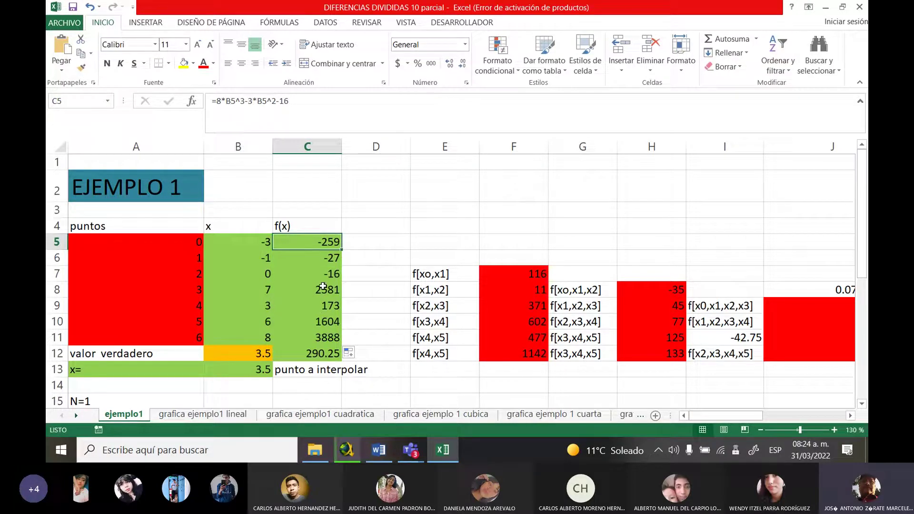
pyautogui.click(268, 103)
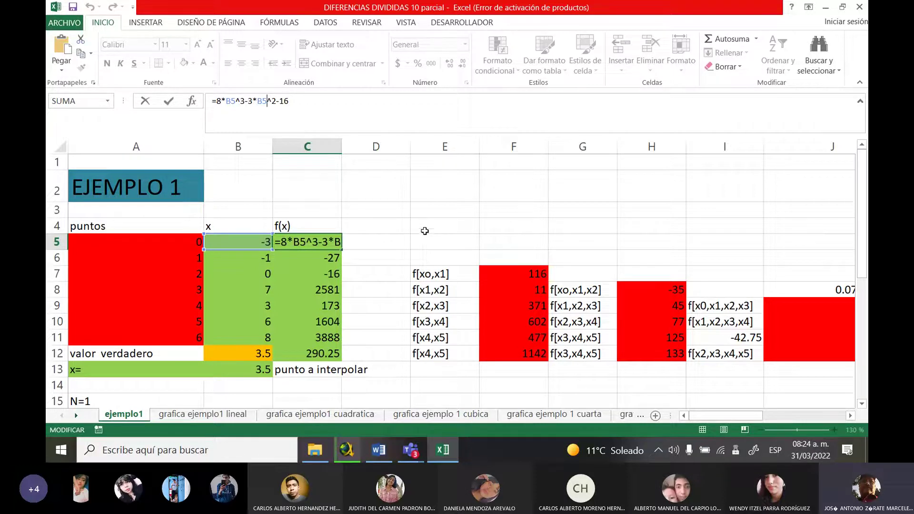
pyautogui.hotkey('ctrl', 'Return')
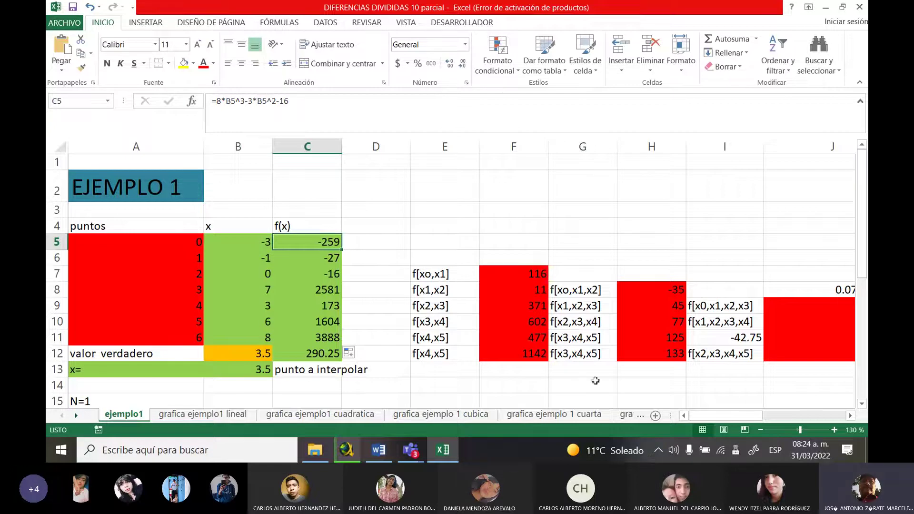
# Step: Examine the divided-difference formulas of successive orders in cells F7, H9, J10, L11, N12 and P12
pyautogui.hscroll(3, 722, 419)
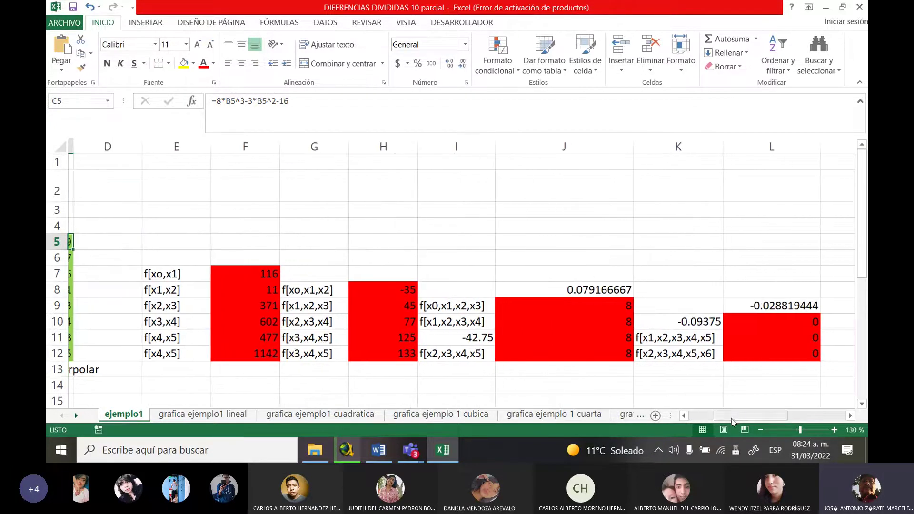
pyautogui.click(249, 275)
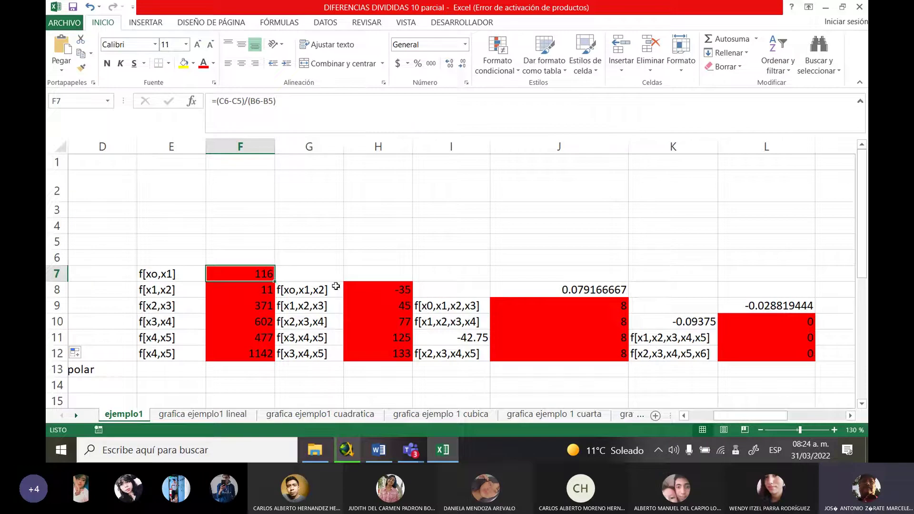
pyautogui.click(376, 308)
pyautogui.click(602, 326)
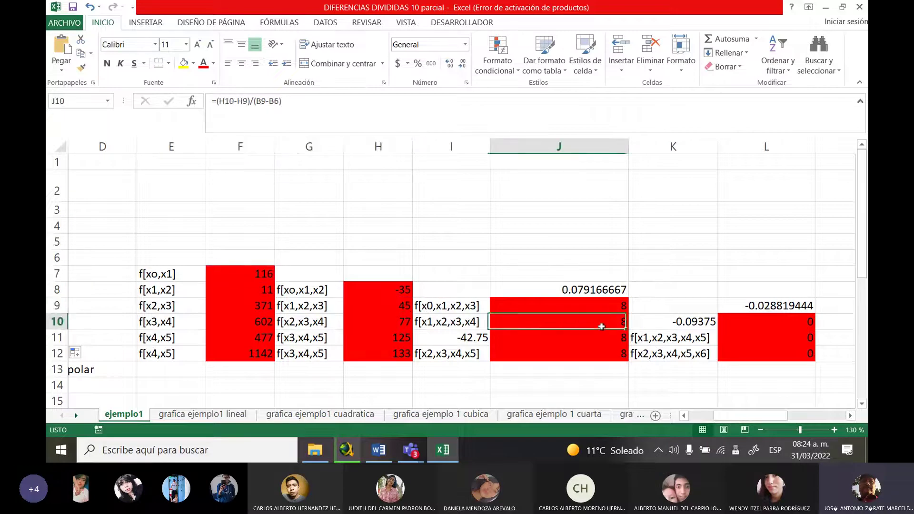
pyautogui.moveTo(745, 416); pyautogui.dragTo(761, 419)
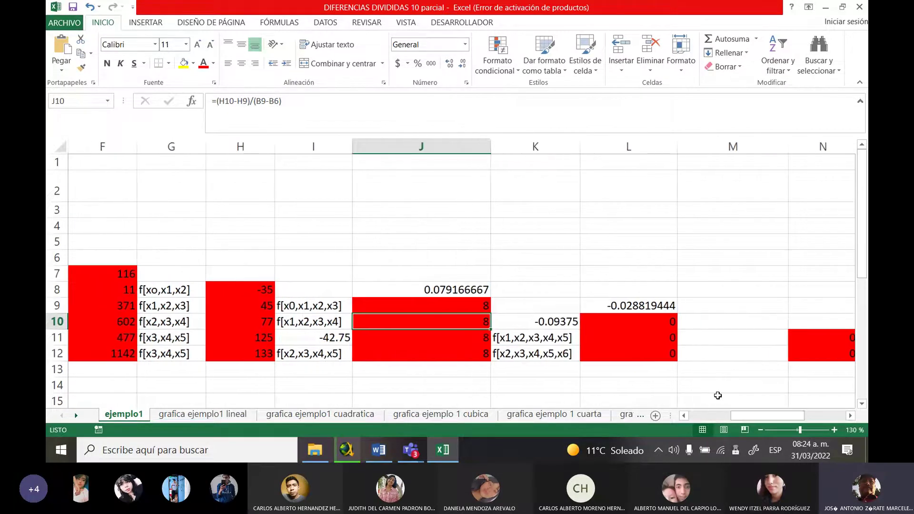
pyautogui.click(662, 341)
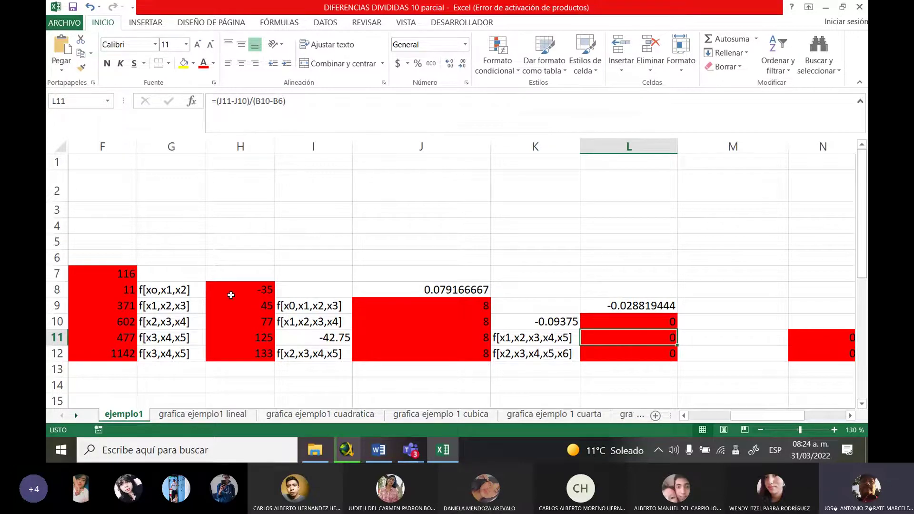
pyautogui.moveTo(774, 416); pyautogui.dragTo(797, 419)
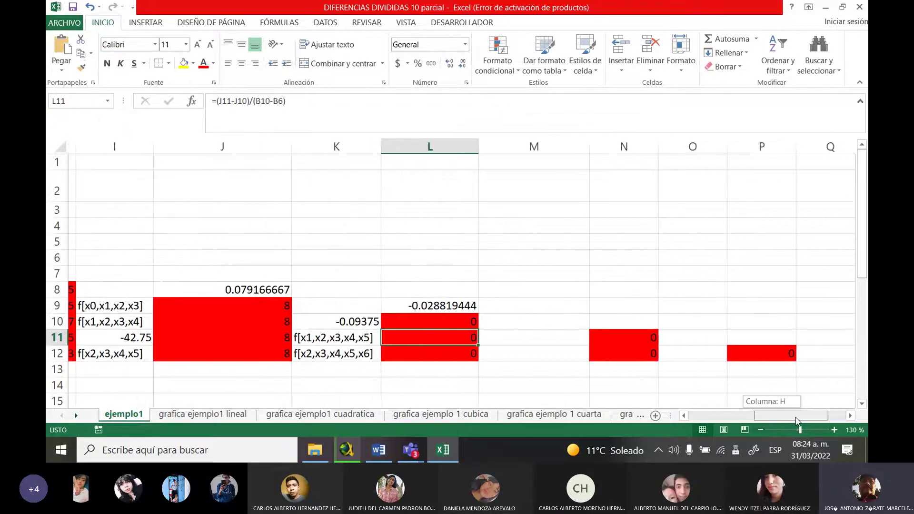
pyautogui.click(633, 354)
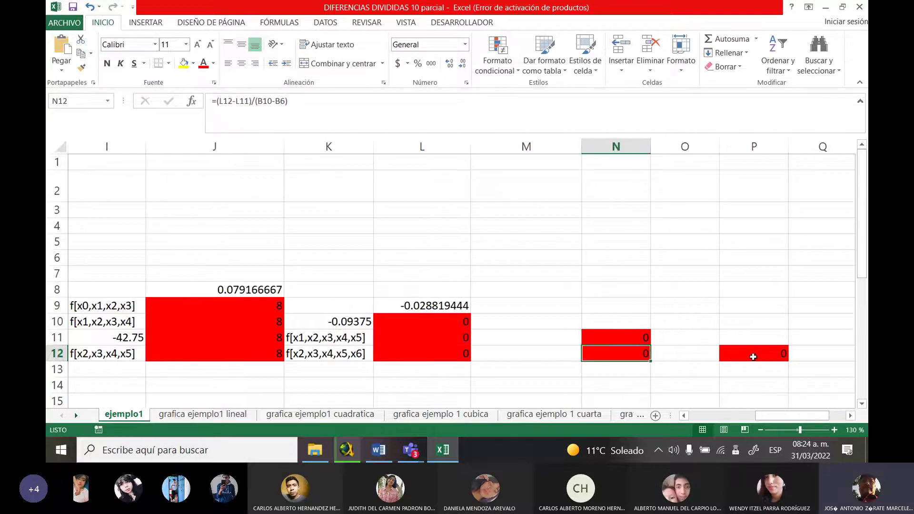
pyautogui.click(752, 355)
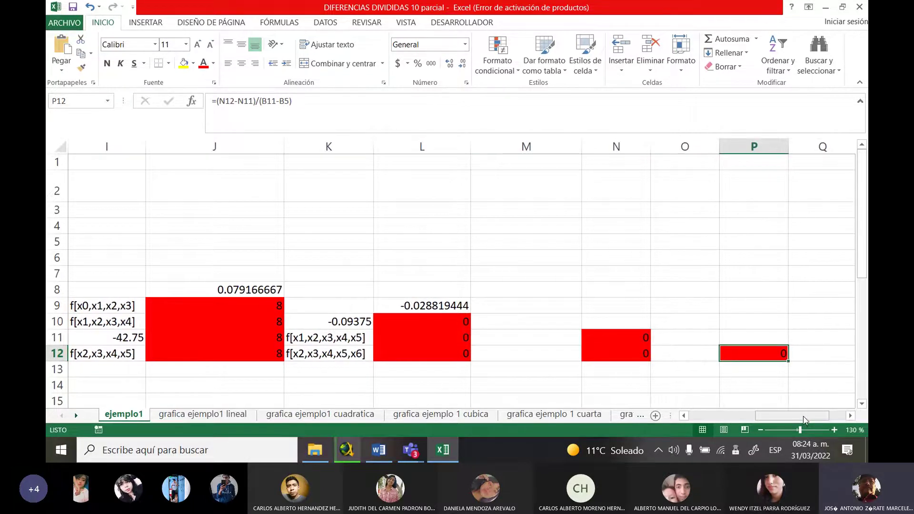
# Step: Return to the sample points and review the cubic and quadratic terms of the function in C5
pyautogui.moveTo(804, 421); pyautogui.dragTo(676, 405)
pyautogui.click(307, 238)
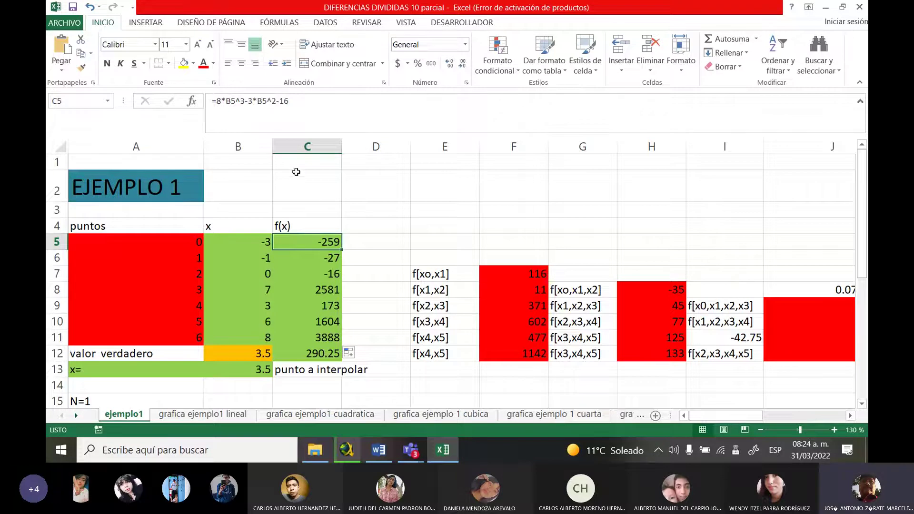
pyautogui.click(255, 109)
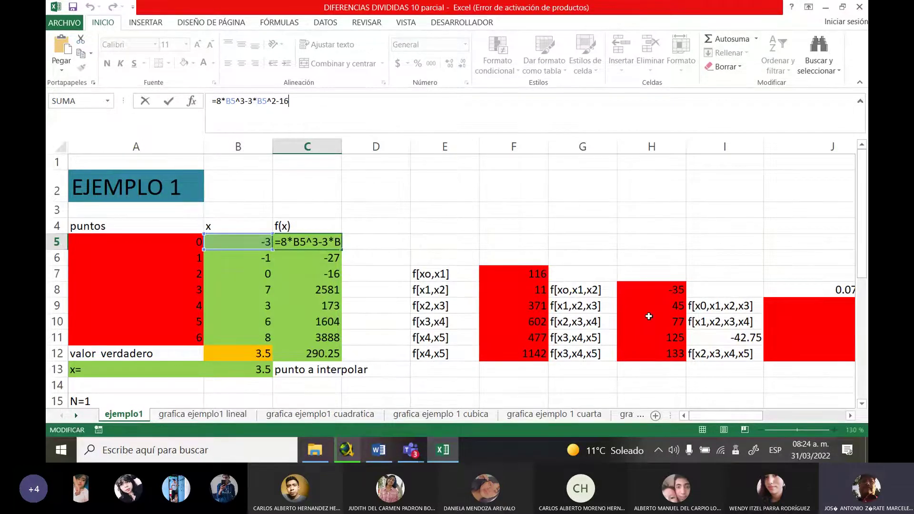
pyautogui.hotkey('ctrl', 'Return')
# Step: Compare the first-order difference formula in F10 with the second-order formula in H10
pyautogui.click(466, 384)
pyautogui.click(498, 327)
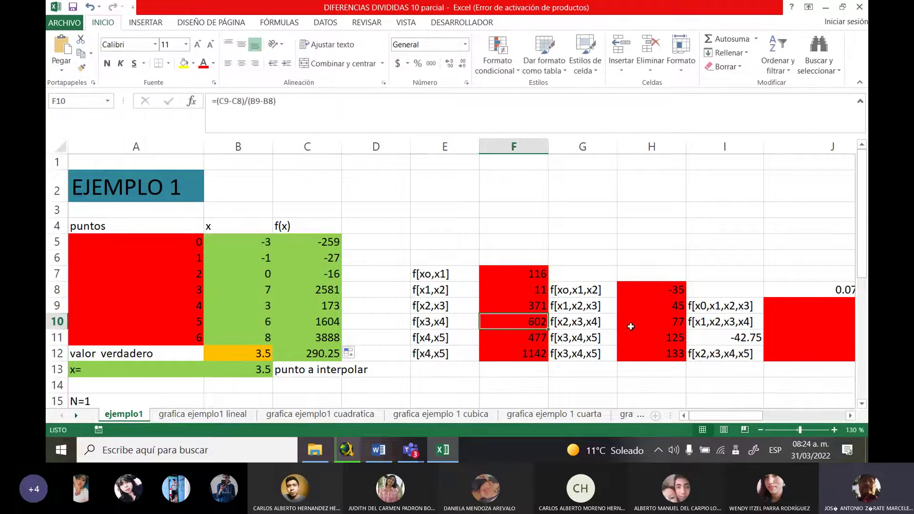
pyautogui.click(654, 324)
pyautogui.moveTo(698, 418)
pyautogui.mouseDown()
pyautogui.moveTo(746, 419)
pyautogui.moveTo(700, 418)
pyautogui.mouseUp()
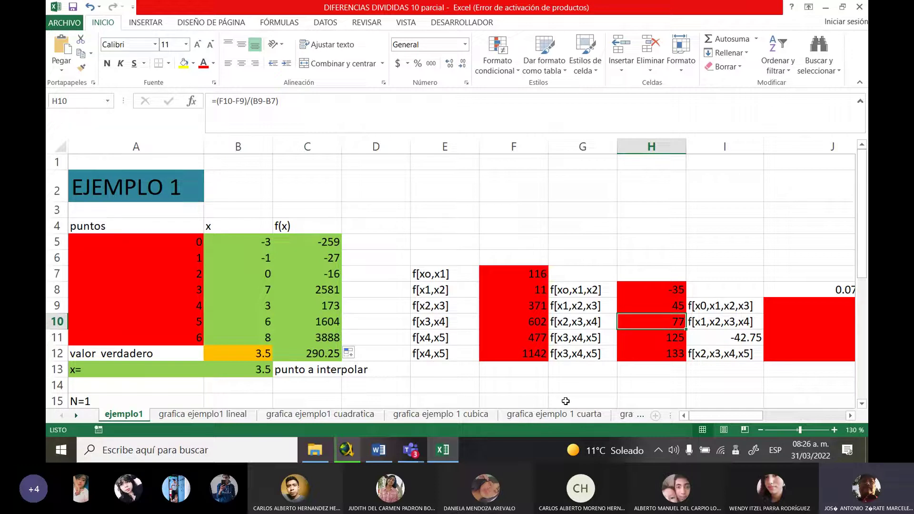
# Step: Go through the first-order divided-difference formulas from F7 to F12, rechecking F10, F11 and F12
pyautogui.click(531, 278)
pyautogui.click(528, 287)
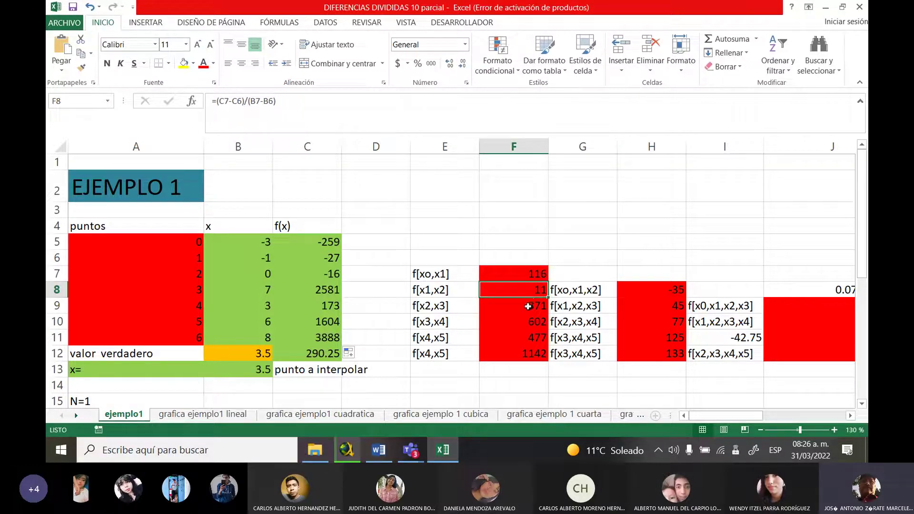
pyautogui.click(527, 305)
pyautogui.click(527, 321)
pyautogui.click(527, 337)
pyautogui.click(527, 354)
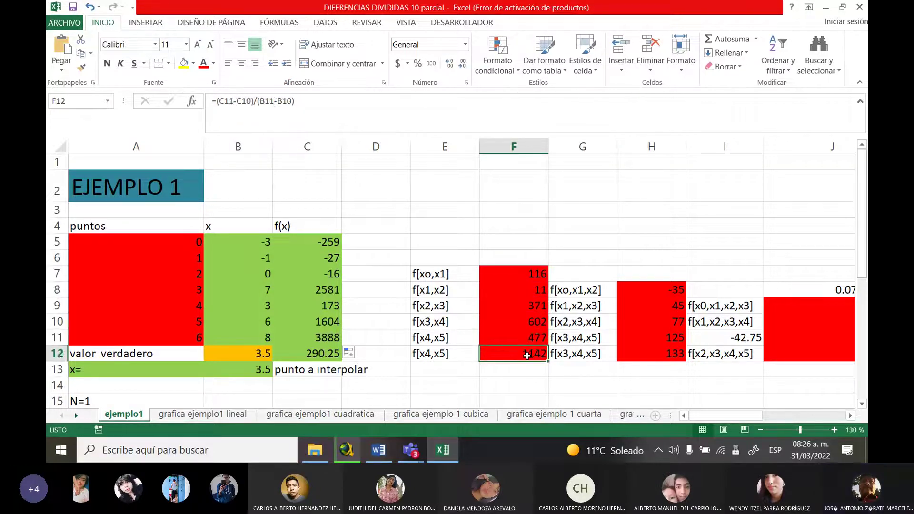
pyautogui.moveTo(528, 322); pyautogui.dragTo(527, 354)
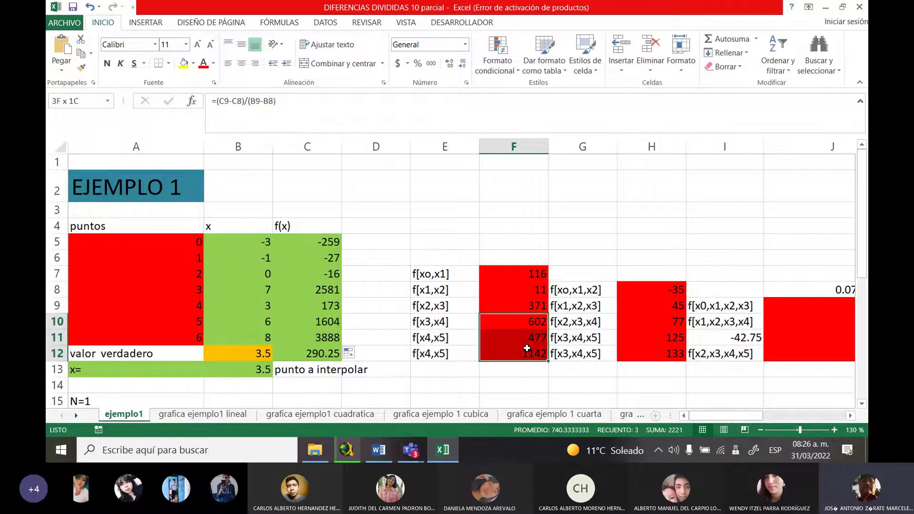
pyautogui.click(524, 322)
pyautogui.click(534, 337)
pyautogui.click(530, 351)
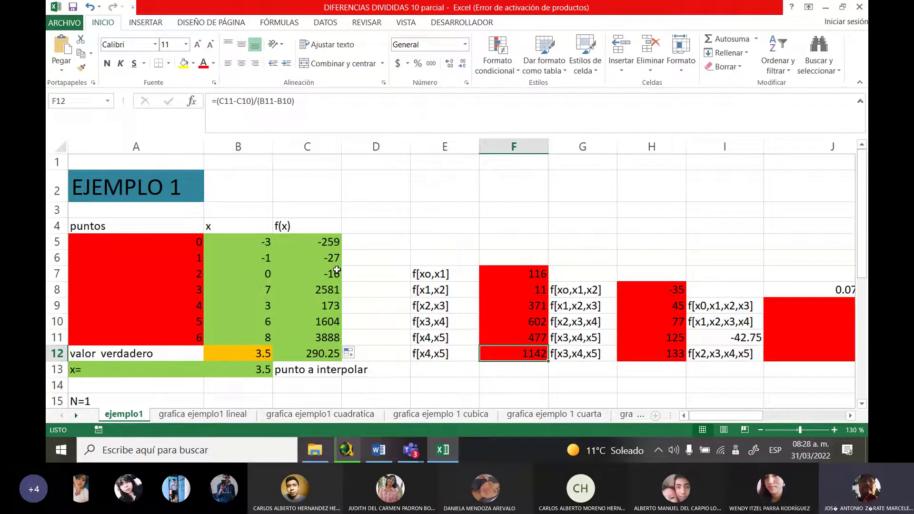
# Step: Inspect the true-value formula in C12, above the N=1 polynomial block
pyautogui.click(376, 276)
pyautogui.click(375, 354)
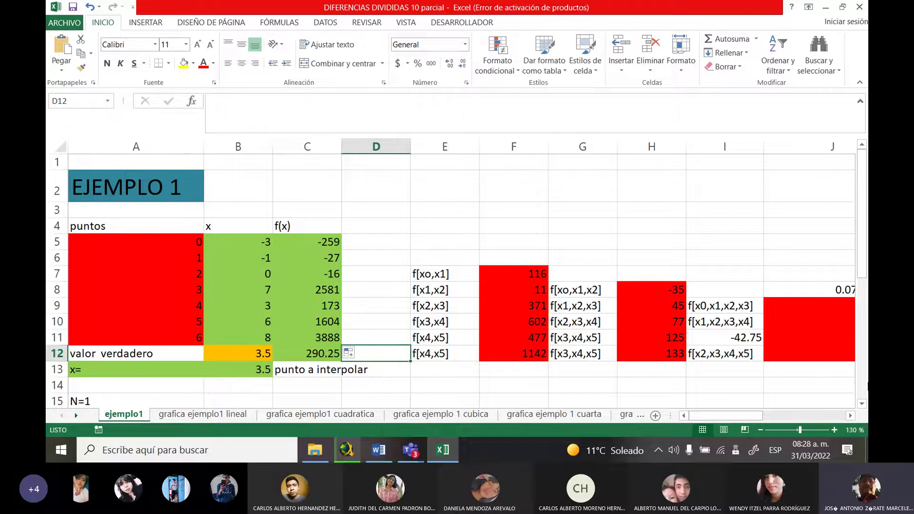
pyautogui.moveTo(866, 247)
pyautogui.mouseDown()
pyautogui.moveTo(866, 299)
pyautogui.moveTo(867, 220)
pyautogui.moveTo(867, 251)
pyautogui.mouseUp()
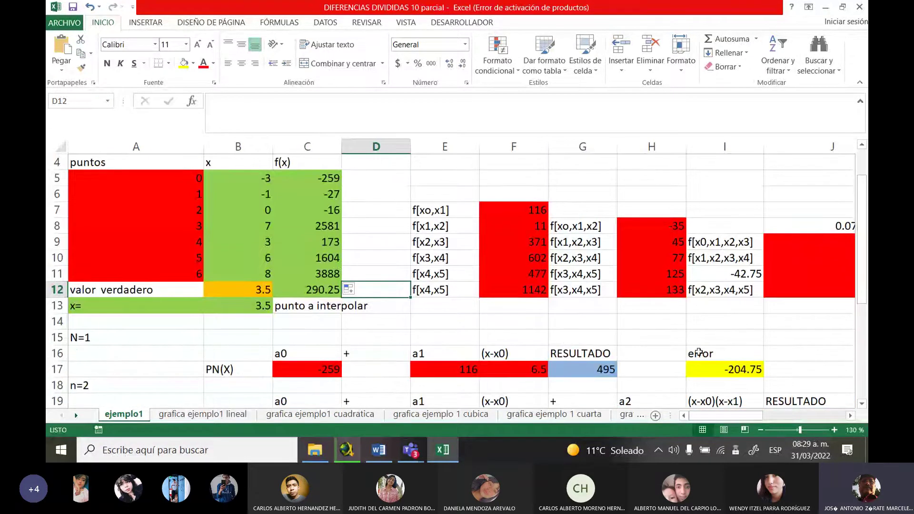
pyautogui.click(315, 289)
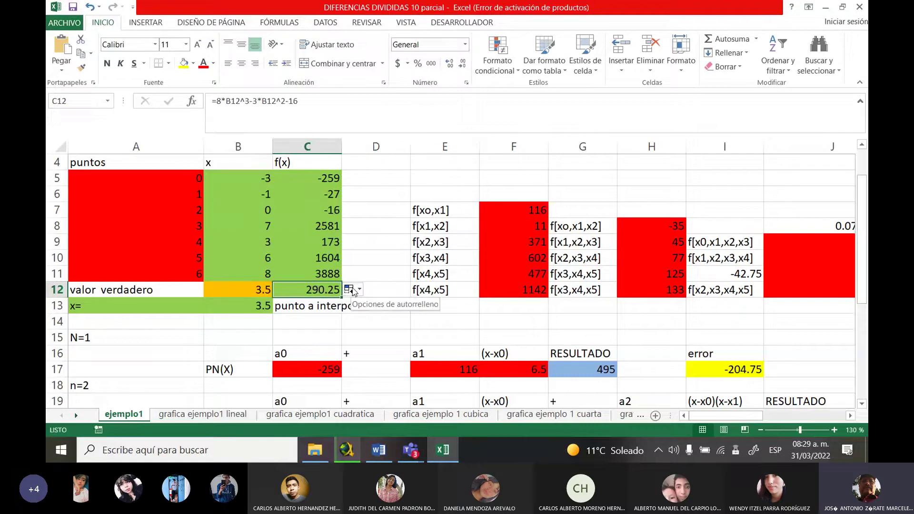
pyautogui.click(380, 343)
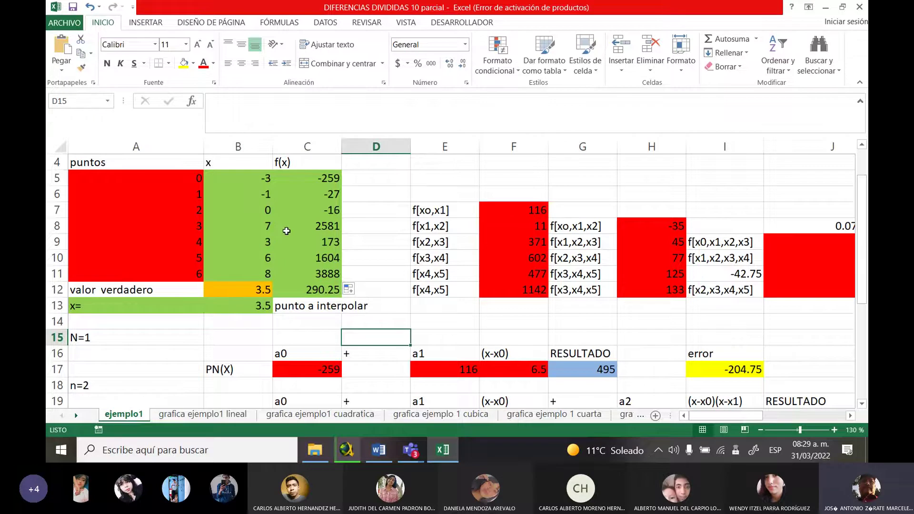
# Step: Trace the N=1 coefficients a0 in C17 and a1 in E17 to their sources in C5 and F7
pyautogui.click(521, 227)
pyautogui.click(526, 272)
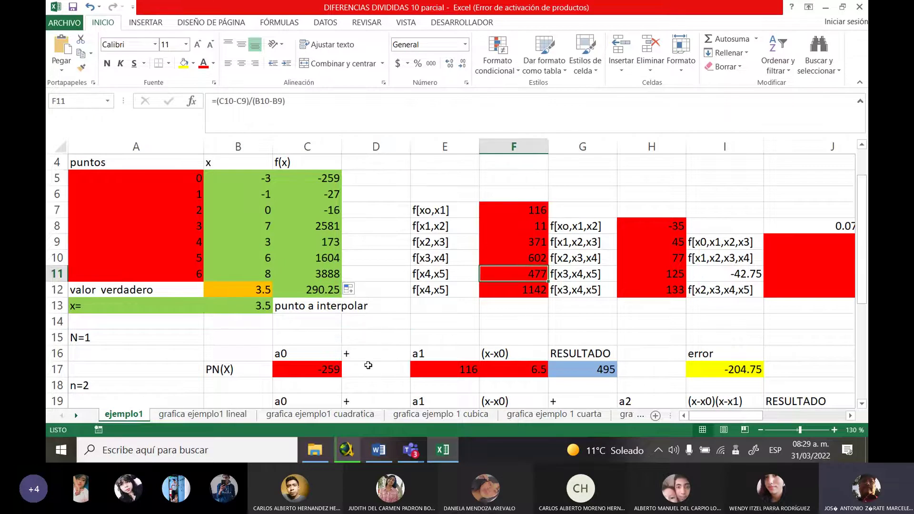
pyautogui.click(529, 215)
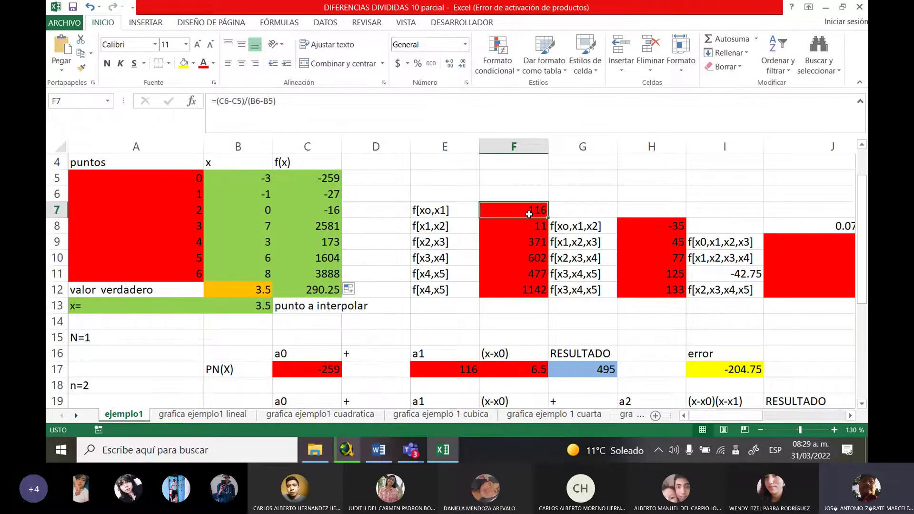
pyautogui.click(332, 375)
pyautogui.click(324, 177)
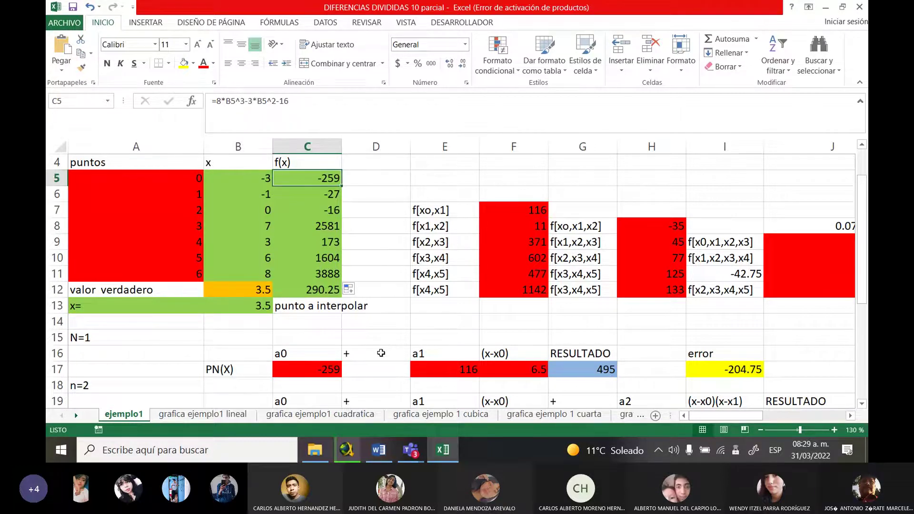
pyautogui.click(541, 210)
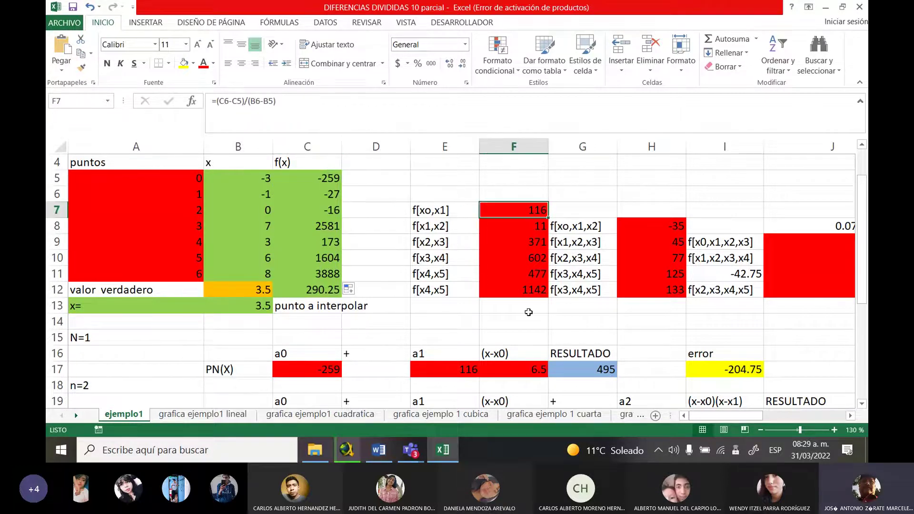
pyautogui.click(458, 372)
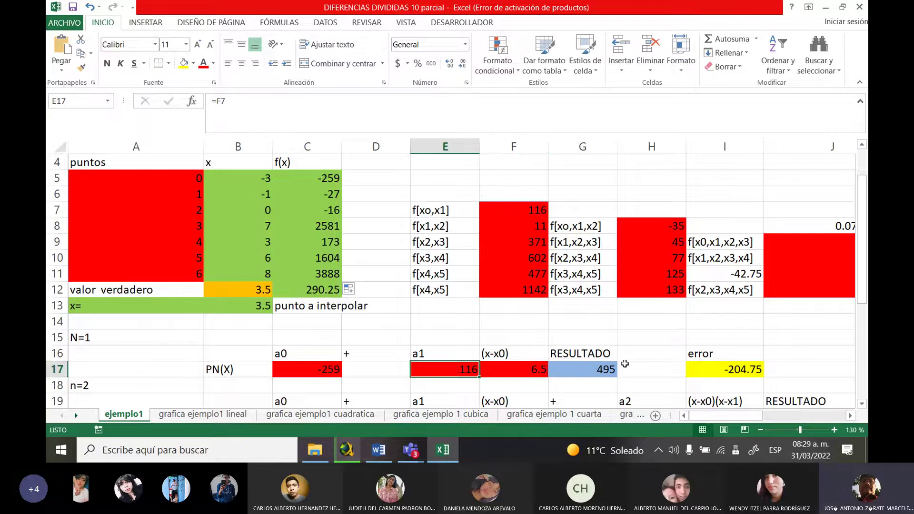
# Step: Review the N=1 and n=2 polynomial rows by selecting each block through its result and error cells
pyautogui.moveTo(865, 253); pyautogui.dragTo(867, 280)
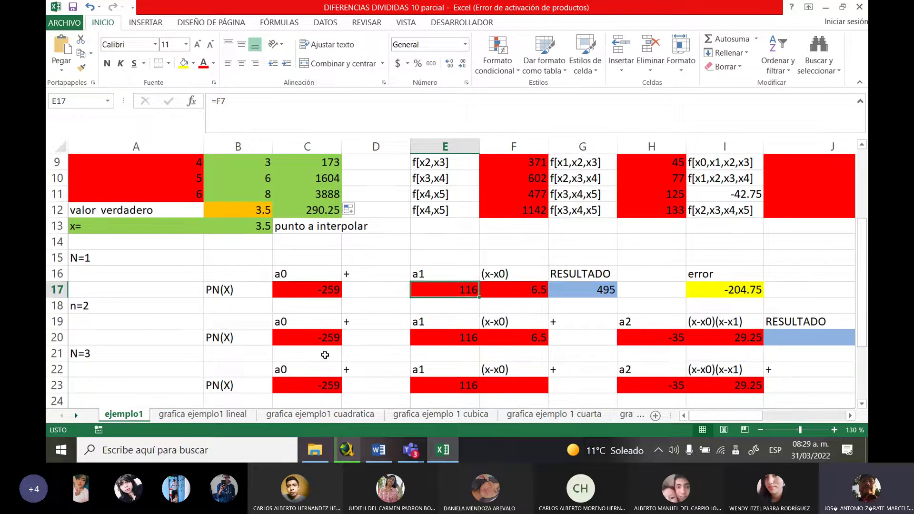
pyautogui.moveTo(131, 261); pyautogui.dragTo(684, 307)
pyautogui.moveTo(769, 416); pyautogui.dragTo(680, 424)
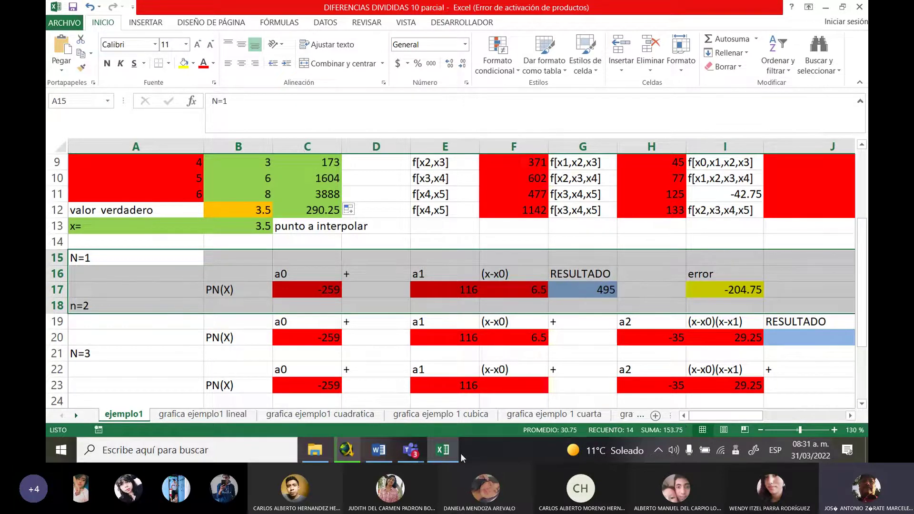
pyautogui.moveTo(124, 324); pyautogui.dragTo(638, 348)
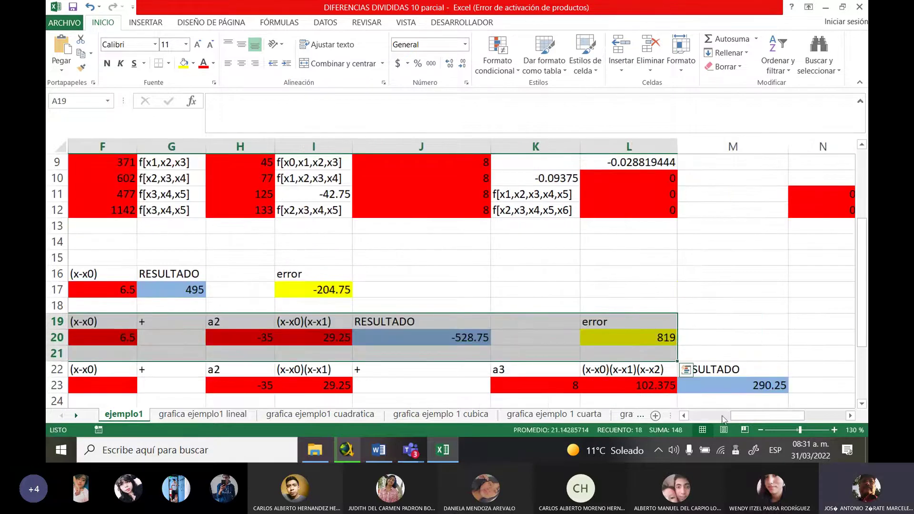
pyautogui.moveTo(746, 416); pyautogui.dragTo(713, 423)
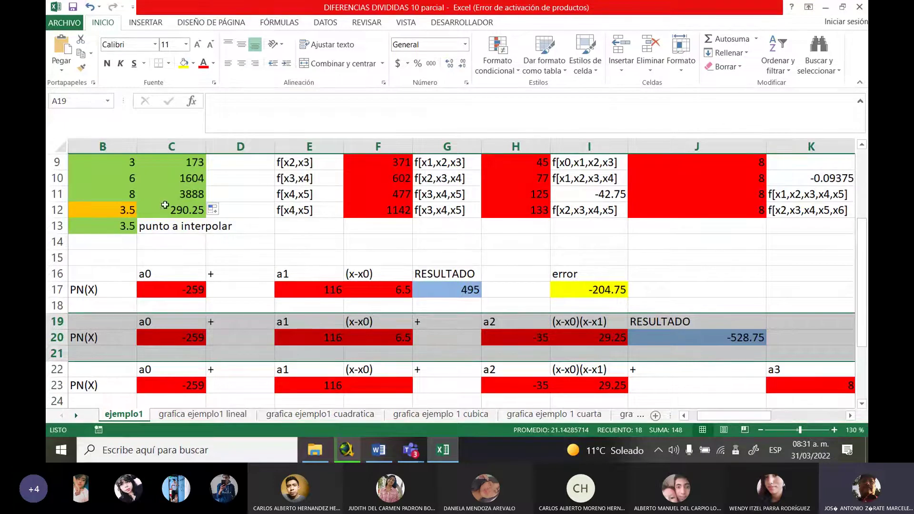
# Step: Check the true value in C12 and the formula in C11, and view the N=3 polynomial's result
pyautogui.click(183, 210)
pyautogui.click(184, 194)
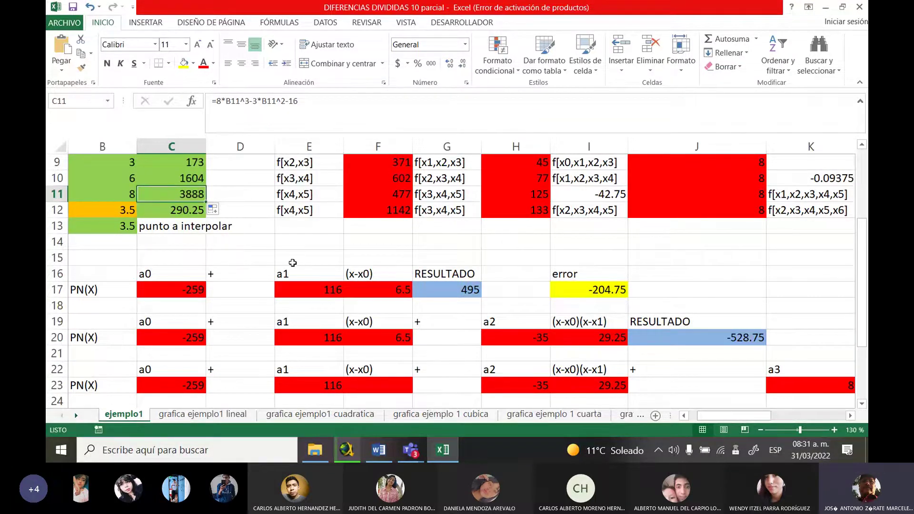
pyautogui.moveTo(731, 419); pyautogui.dragTo(715, 421)
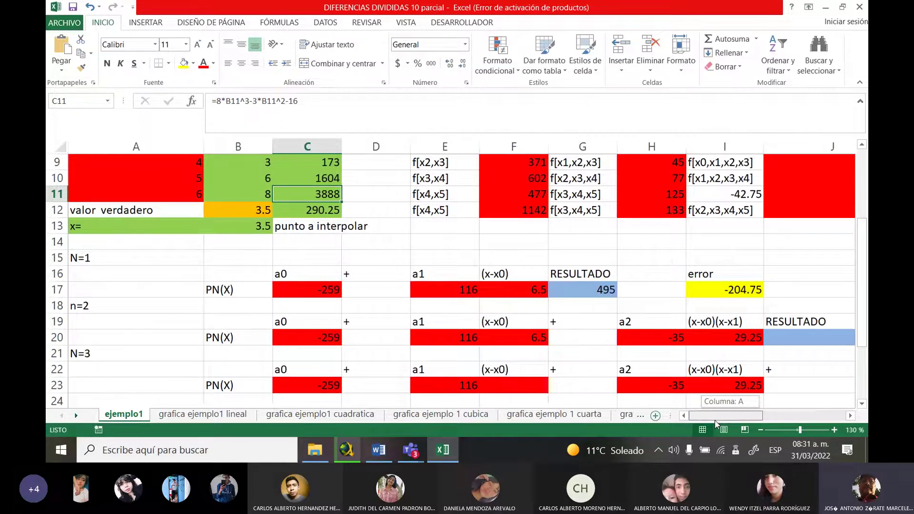
pyautogui.moveTo(715, 420); pyautogui.dragTo(774, 423)
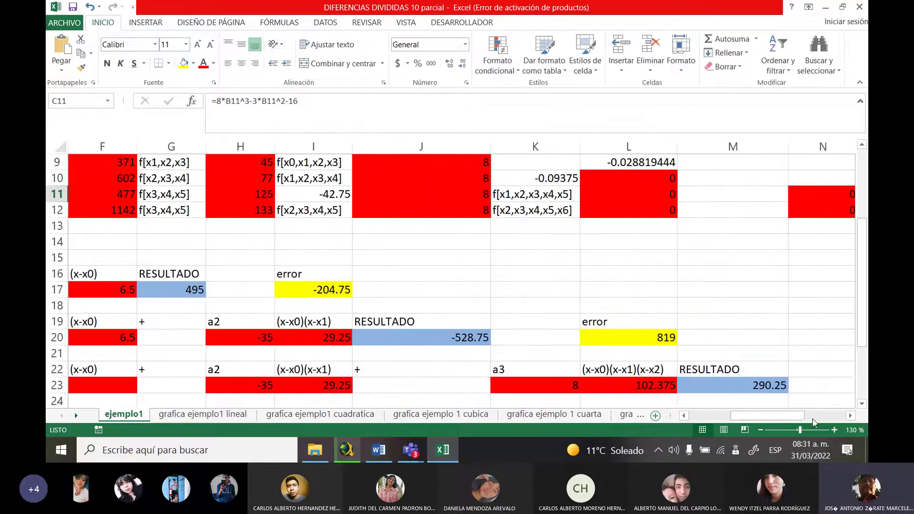
# Step: Review the polynomial rows down to the a4 term in row 26, and select the N=1 block in rows 15 to 18
pyautogui.moveTo(861, 328); pyautogui.dragTo(862, 371)
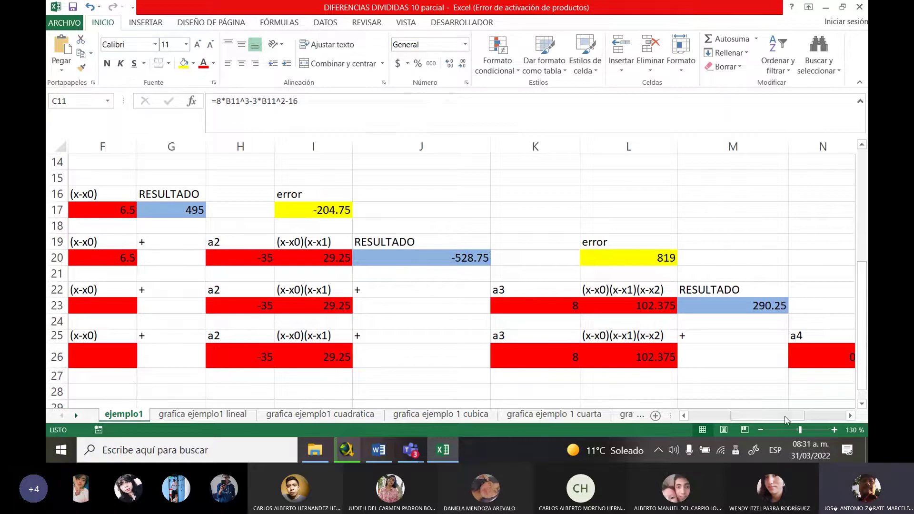
pyautogui.moveTo(768, 415); pyautogui.dragTo(661, 418)
pyautogui.moveTo(862, 279)
pyautogui.mouseDown()
pyautogui.moveTo(865, 238)
pyautogui.moveTo(866, 268)
pyautogui.mouseUp()
pyautogui.click(210, 236)
pyautogui.moveTo(209, 236); pyautogui.dragTo(783, 275)
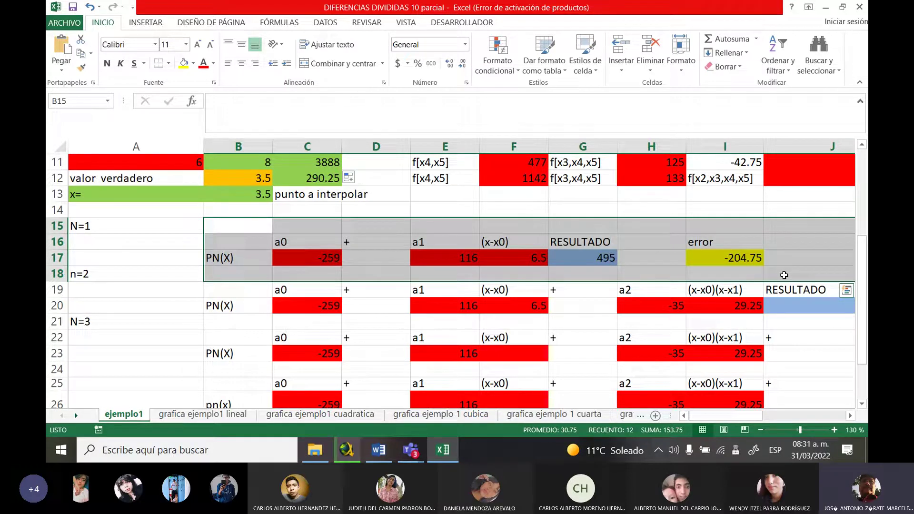
# Step: Compare the N=1 result in G17 with the true value in C12, and inspect the error formula in I17
pyautogui.click(591, 256)
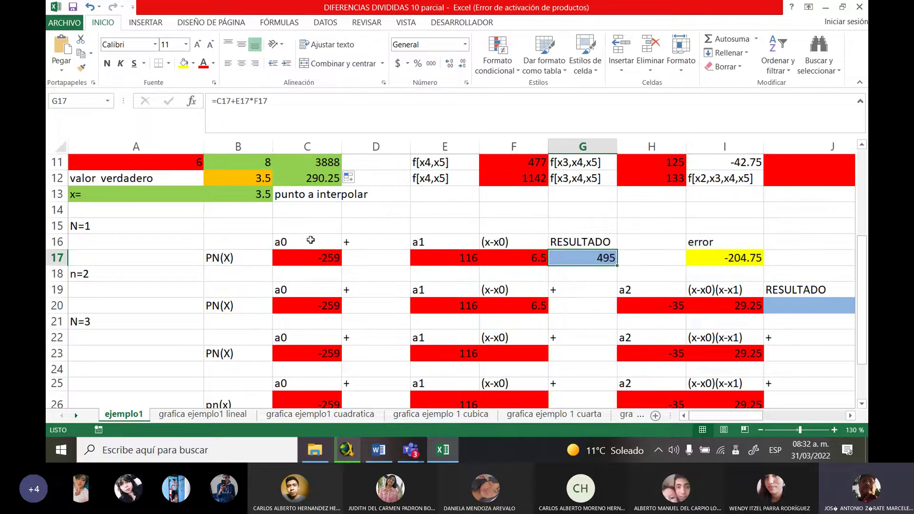
pyautogui.click(259, 183)
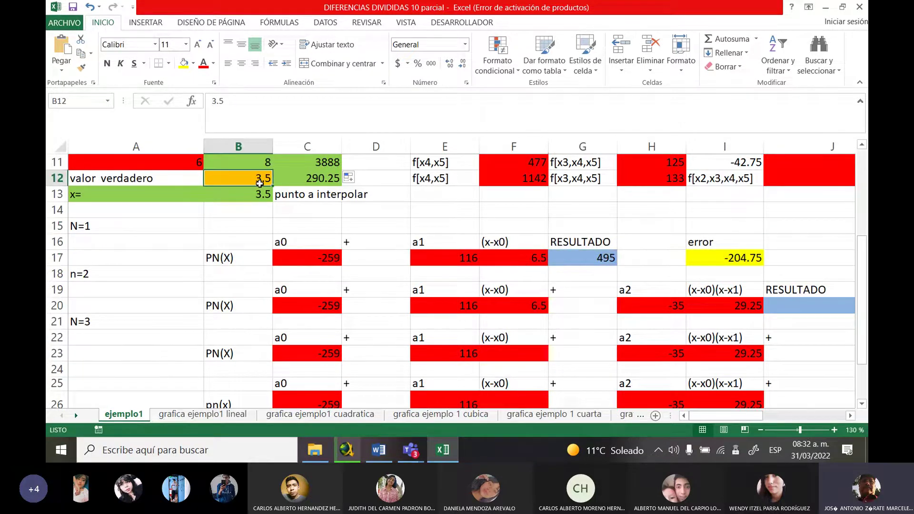
pyautogui.click(595, 260)
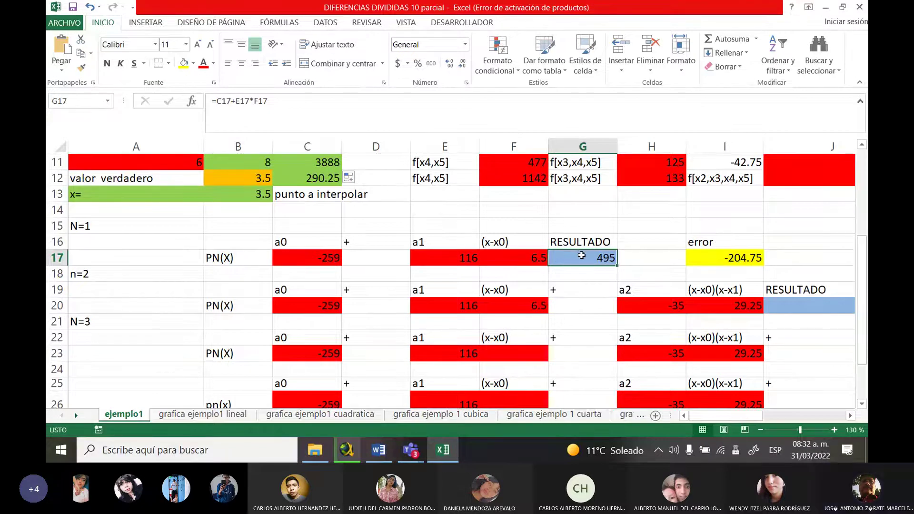
pyautogui.click(322, 178)
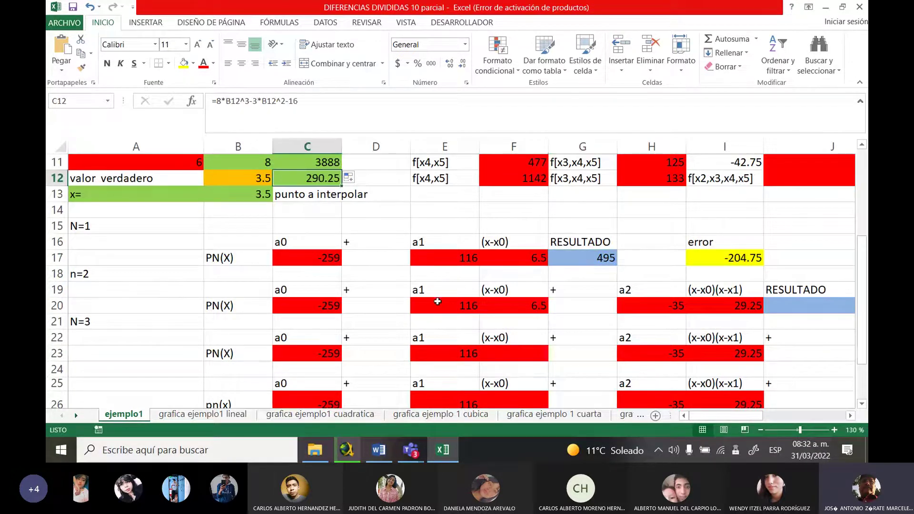
pyautogui.click(760, 260)
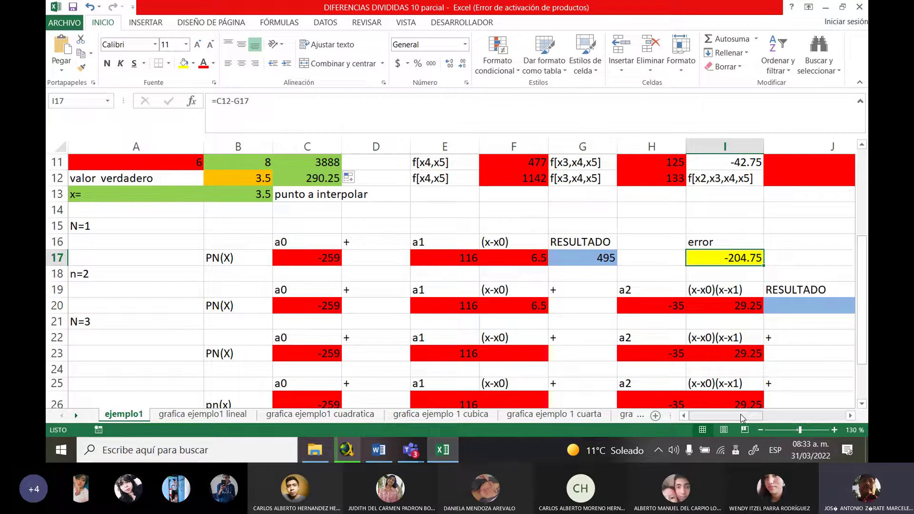
# Step: Highlight the N=1 block B14:I18 and the n=2 polynomial in rows 19 and 20 to compare their terms
pyautogui.moveTo(241, 205); pyautogui.dragTo(554, 289)
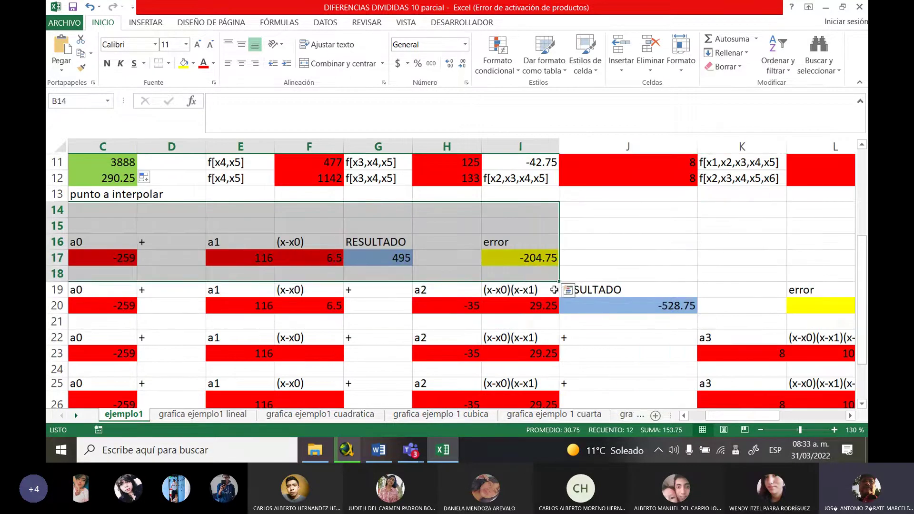
pyautogui.moveTo(709, 416); pyautogui.dragTo(693, 416)
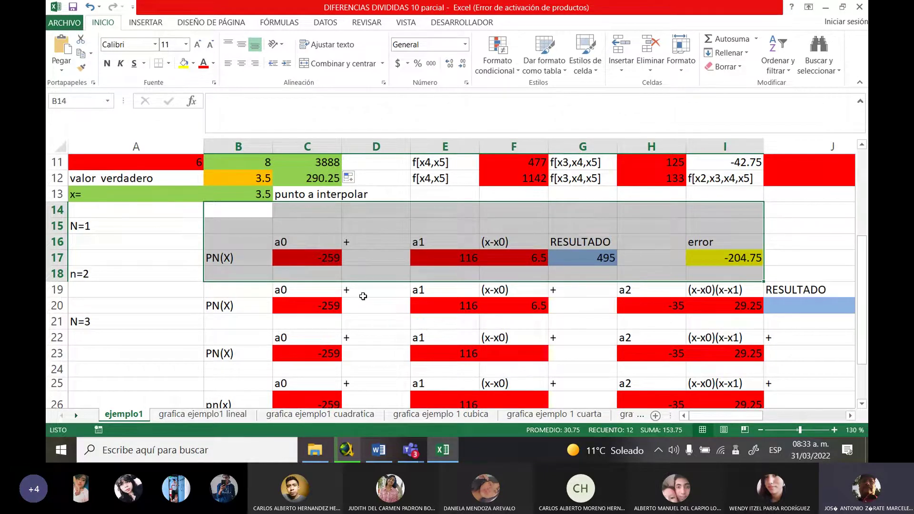
pyautogui.moveTo(208, 287); pyautogui.dragTo(848, 305)
pyautogui.moveTo(750, 415)
pyautogui.mouseDown()
pyautogui.moveTo(767, 418)
pyautogui.moveTo(739, 419)
pyautogui.mouseUp()
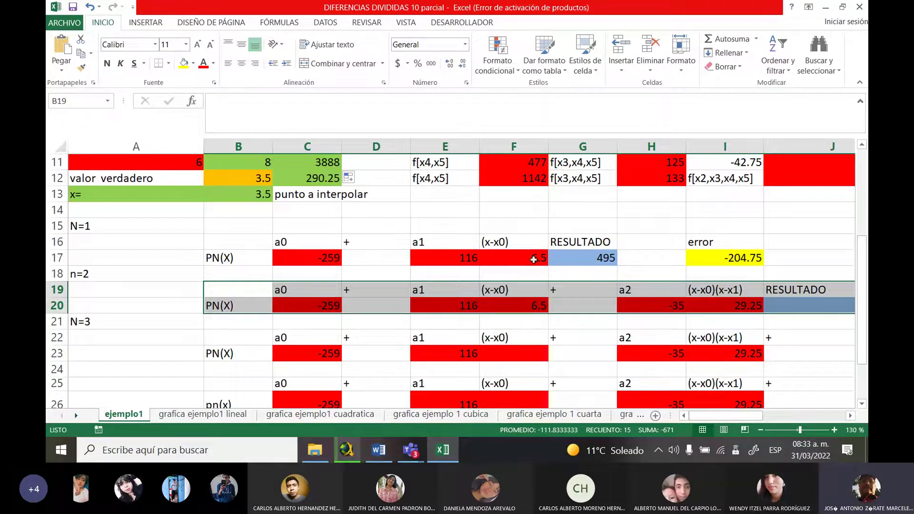
# Step: Relate the (x-x0) term in F16 to the sample data by checking C5 and selecting B5:C11
pyautogui.click(499, 243)
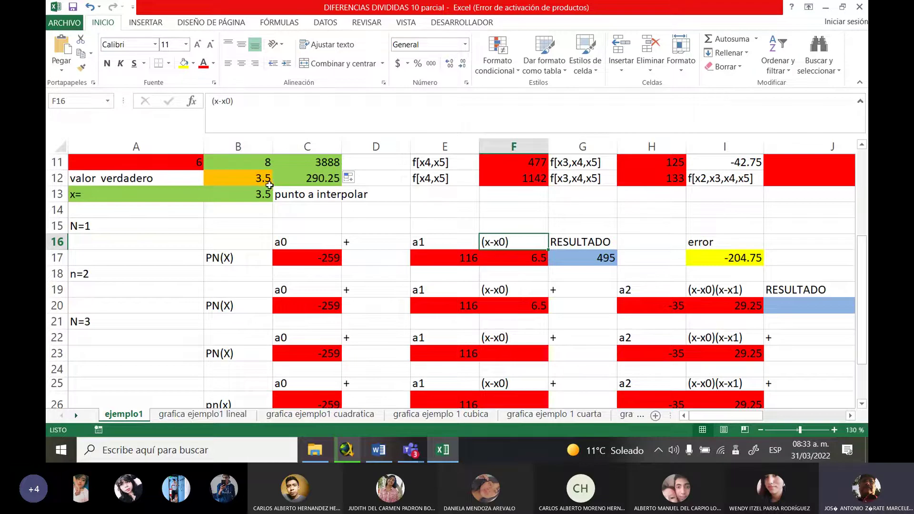
pyautogui.moveTo(861, 280); pyautogui.dragTo(861, 205)
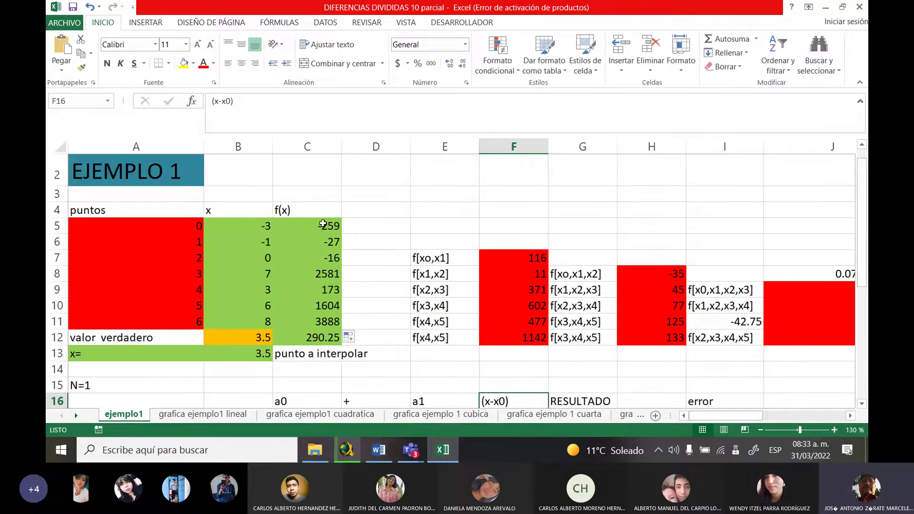
pyautogui.click(323, 224)
pyautogui.moveTo(243, 222); pyautogui.dragTo(326, 323)
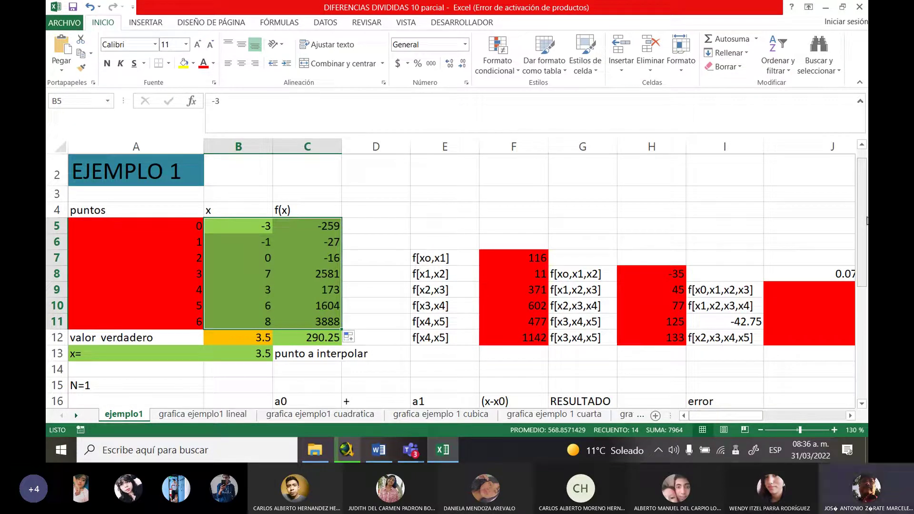
# Step: Review the x values in B5:B11 and the f(x) values in C5:C11 separately and together as a data table
pyautogui.click(238, 223)
pyautogui.moveTo(237, 224); pyautogui.dragTo(243, 326)
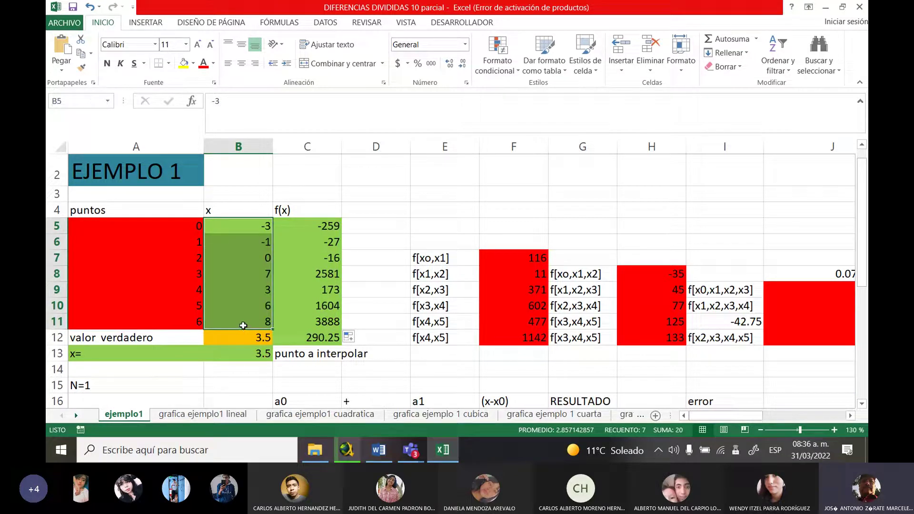
pyautogui.moveTo(304, 226); pyautogui.dragTo(305, 317)
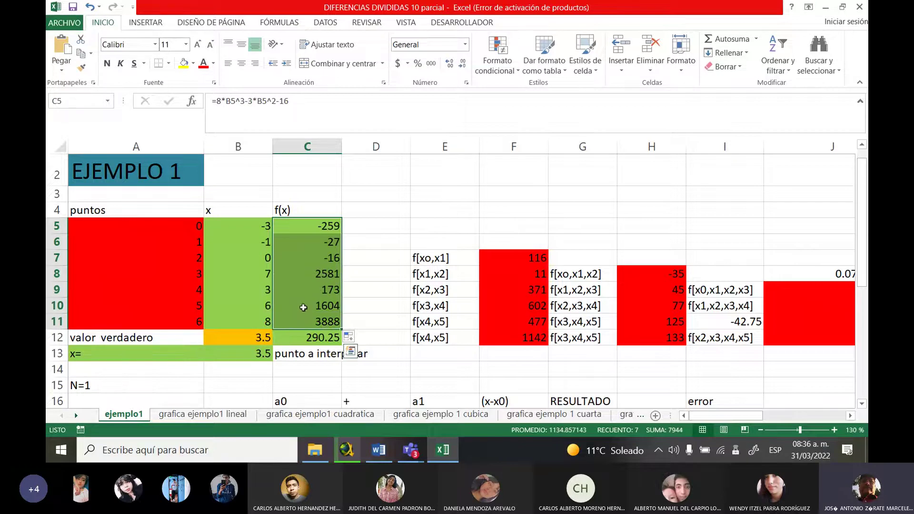
pyautogui.moveTo(236, 226); pyautogui.dragTo(238, 317)
pyautogui.moveTo(340, 230); pyautogui.dragTo(328, 324)
pyautogui.moveTo(228, 227); pyautogui.dragTo(314, 318)
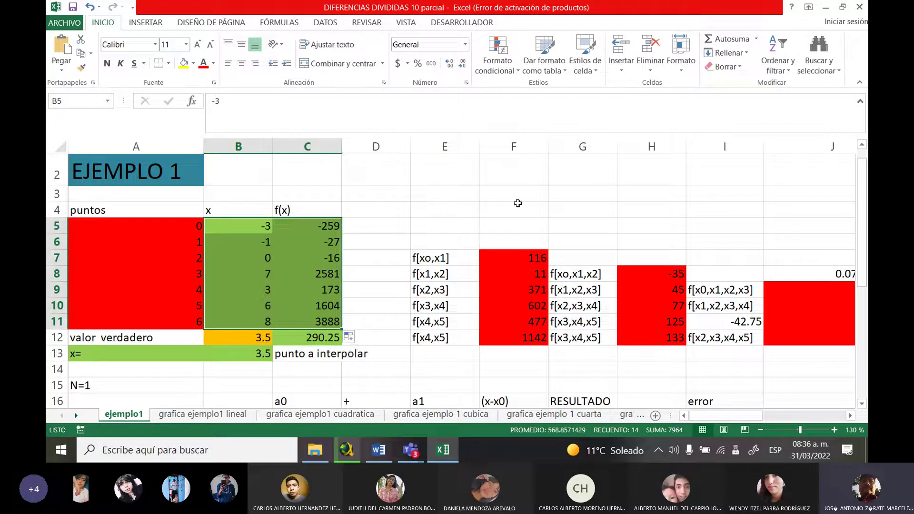
# Step: Switch to Google Chrome and search for images of "recibo cfe"
pyautogui.click(59, 450)
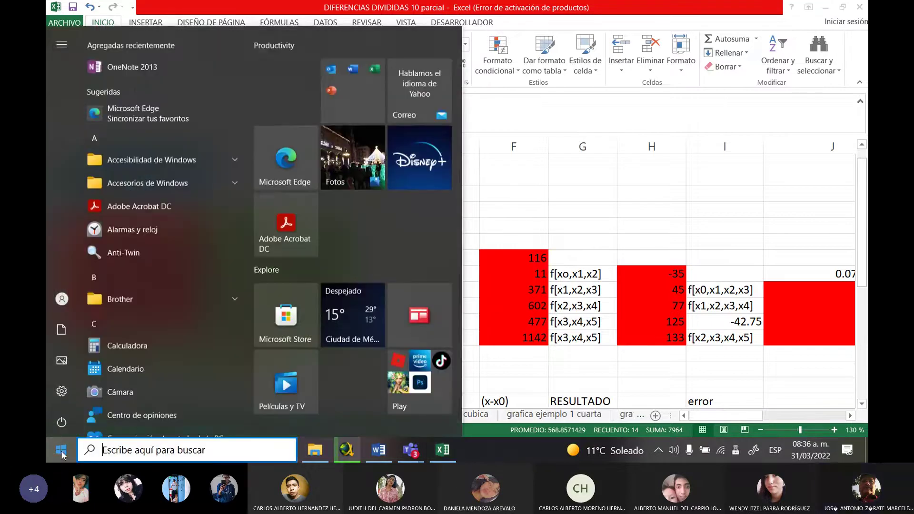
pyautogui.moveTo(248, 85); pyautogui.dragTo(243, 198)
pyautogui.click(134, 321)
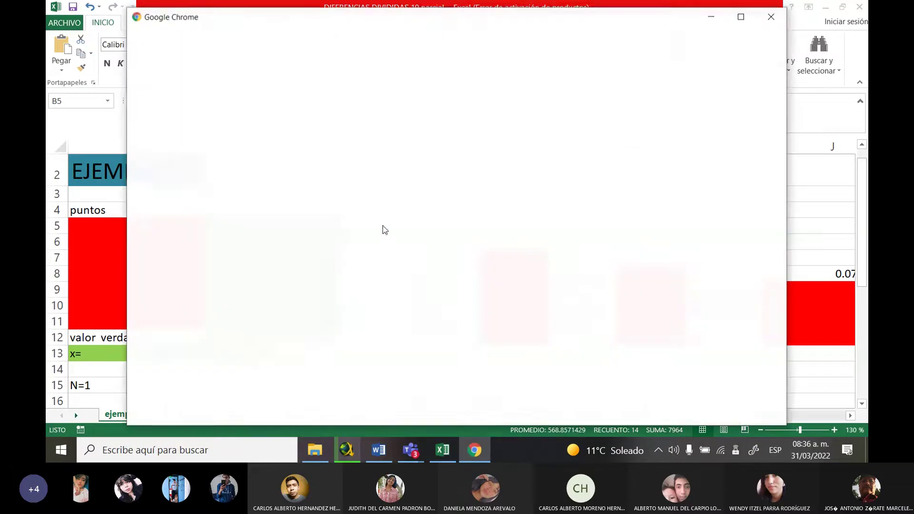
pyautogui.click(443, 256)
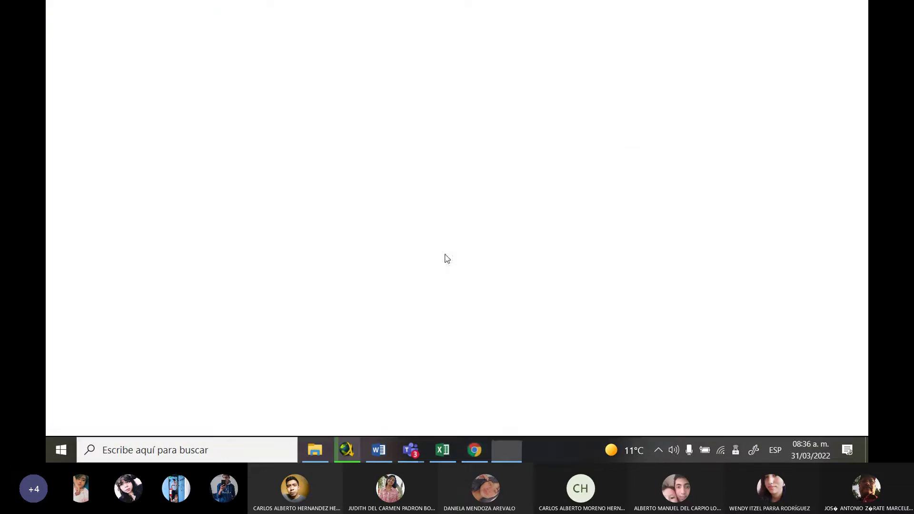
pyautogui.write('recibo cfe')
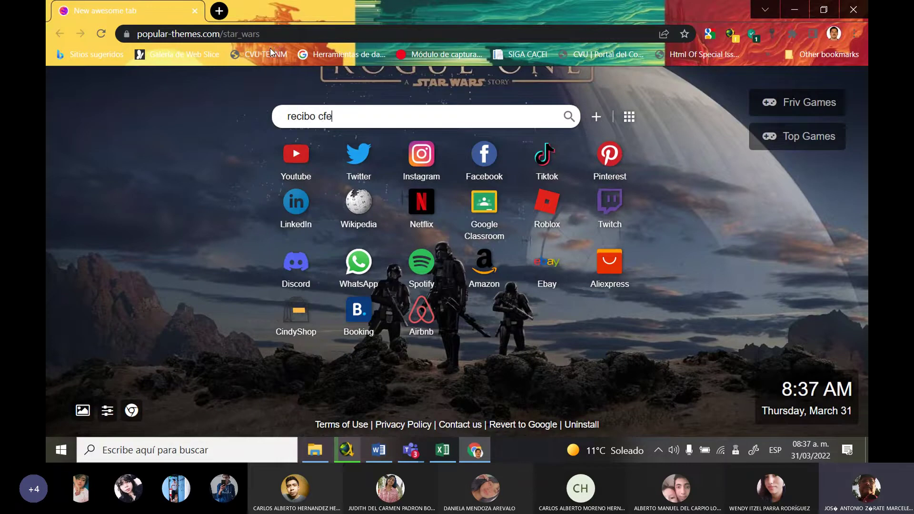
pyautogui.press('Return')
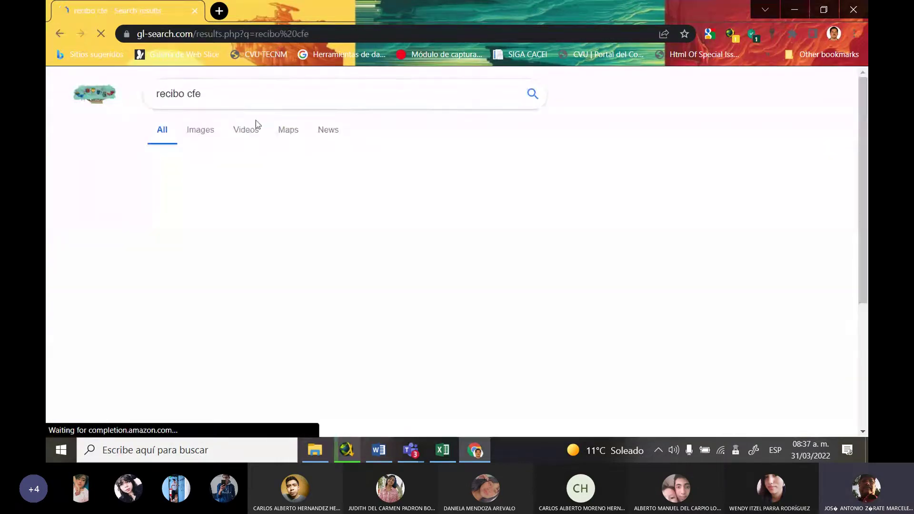
pyautogui.click(209, 136)
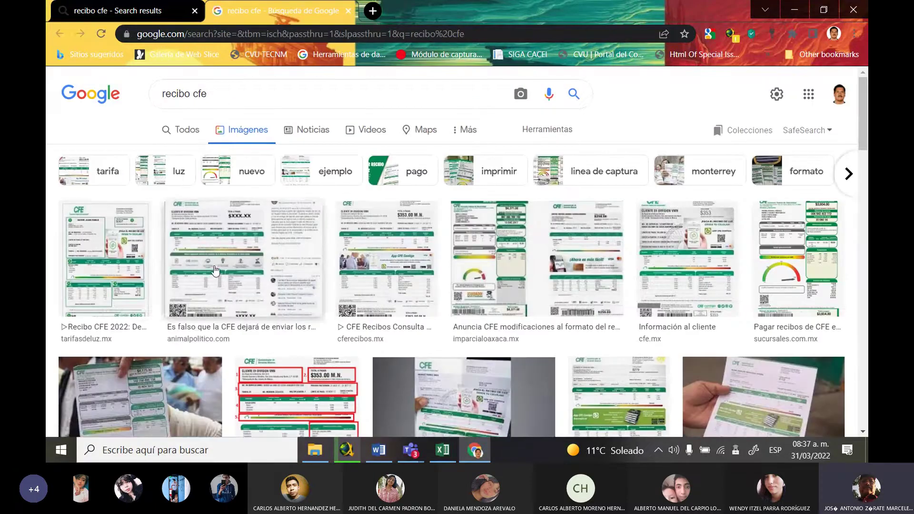
# Step: Examine the sample electricity bill on the tarifasdeluz.mx page from the first image result, and close that page
pyautogui.click(131, 272)
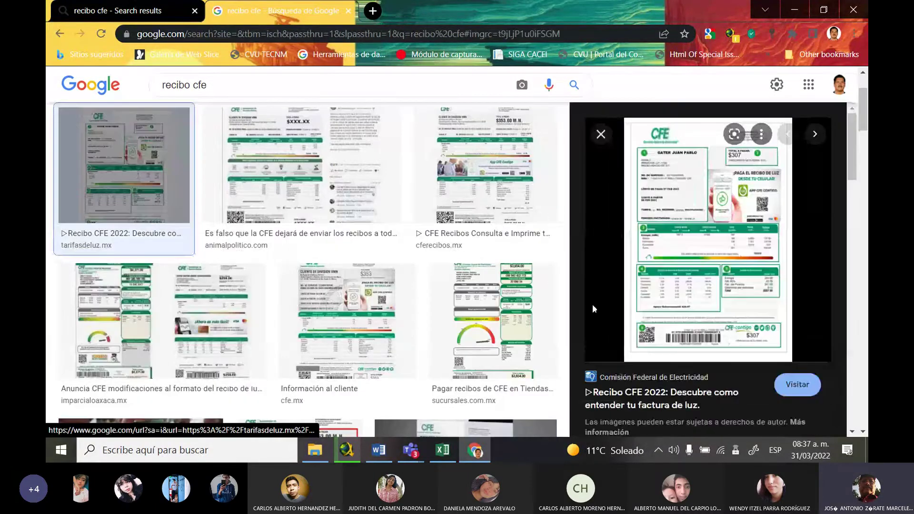
pyautogui.click(675, 276)
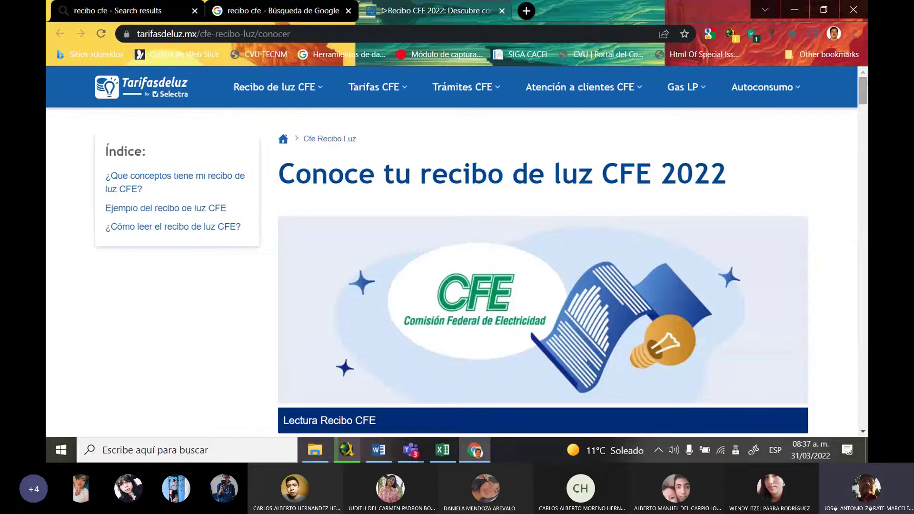
pyautogui.scroll(-3, 864, 98)
pyautogui.scroll(-10, 558, 238)
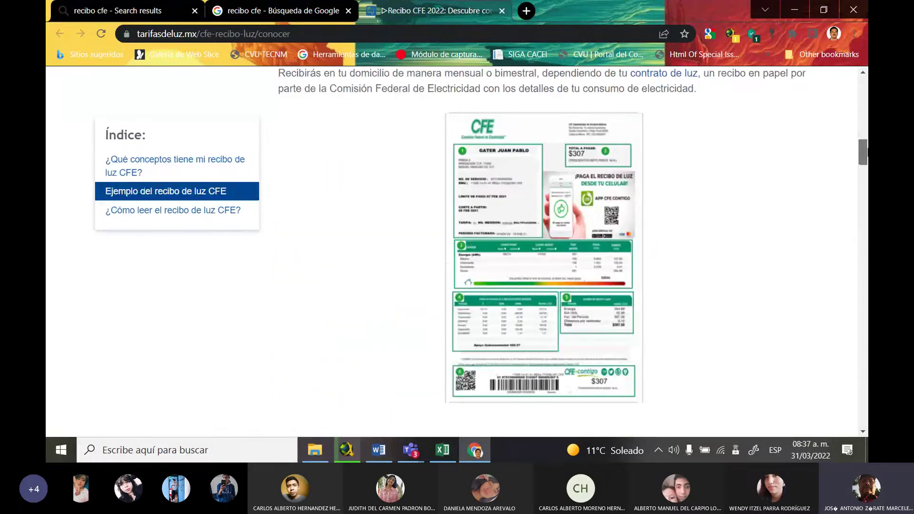
pyautogui.scroll(3, 558, 238)
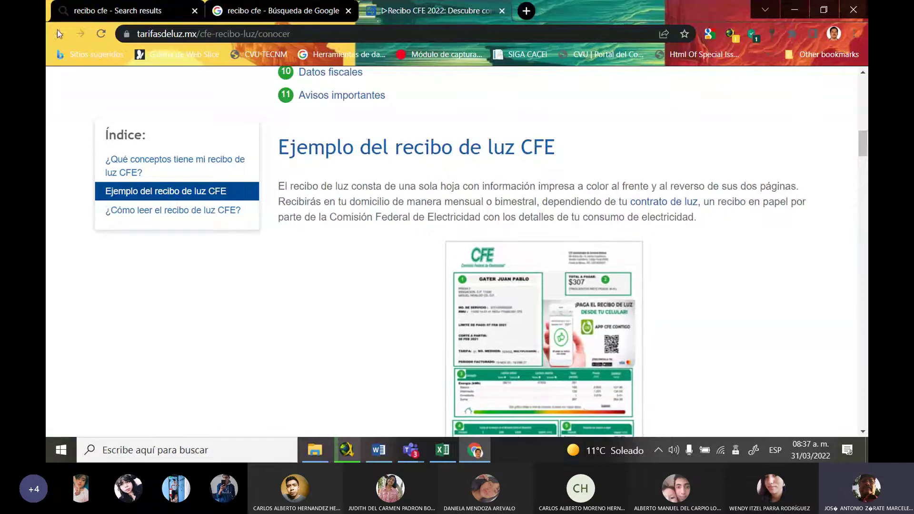
pyautogui.click(502, 11)
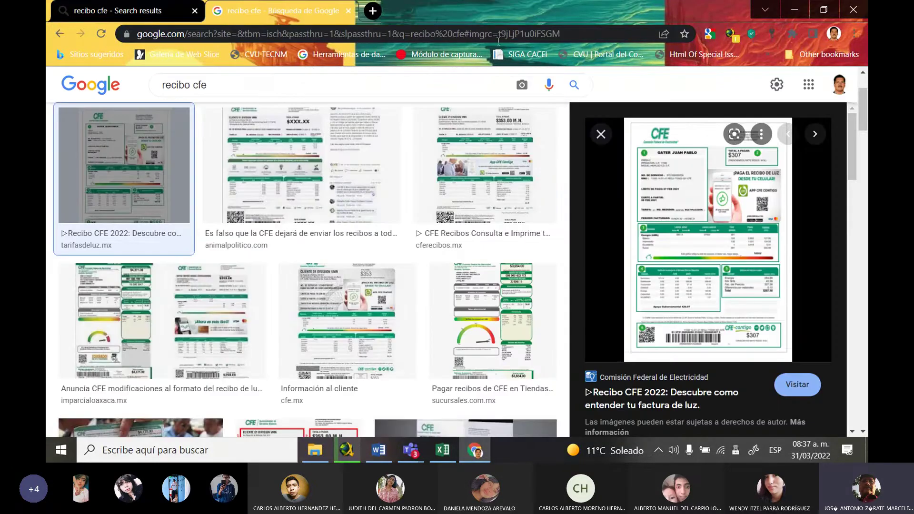
# Step: Open the cferecibos.mx page from the third image result, examine its sample CFE bill, and select the page's address
pyautogui.click(526, 214)
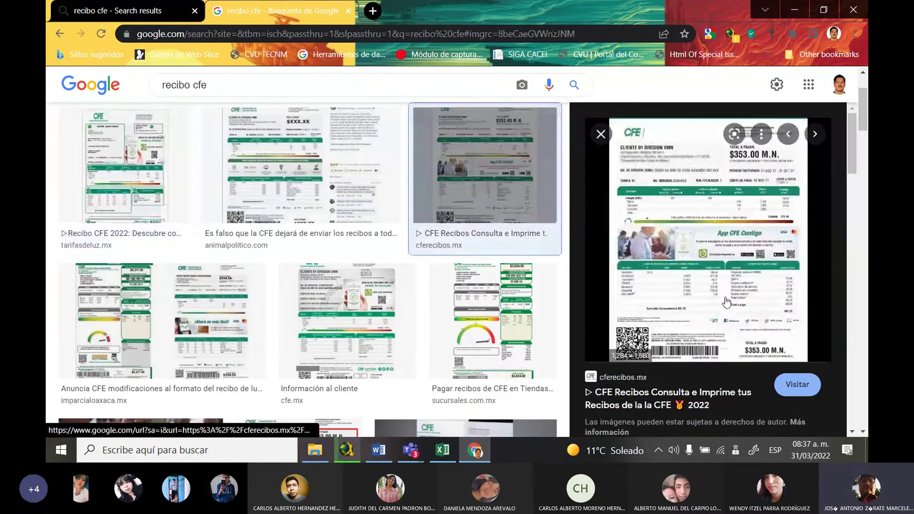
pyautogui.click(714, 285)
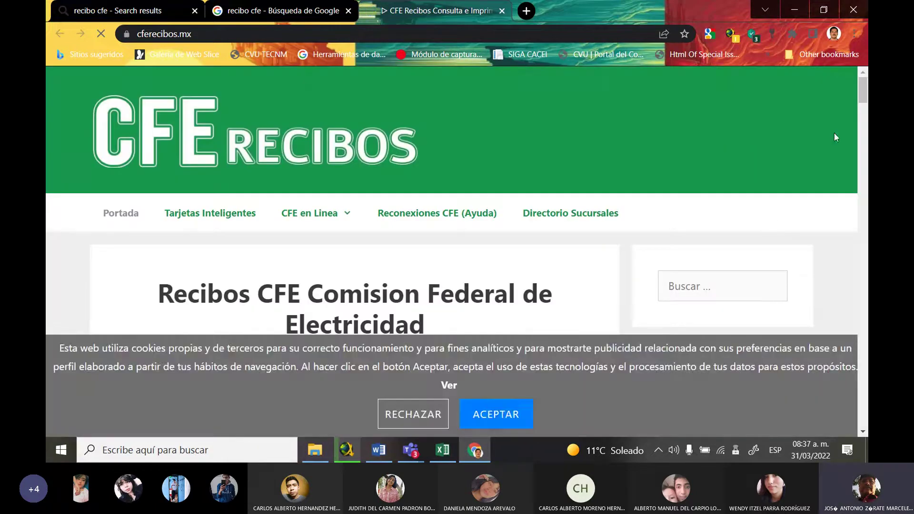
pyautogui.scroll(-5, 861, 85)
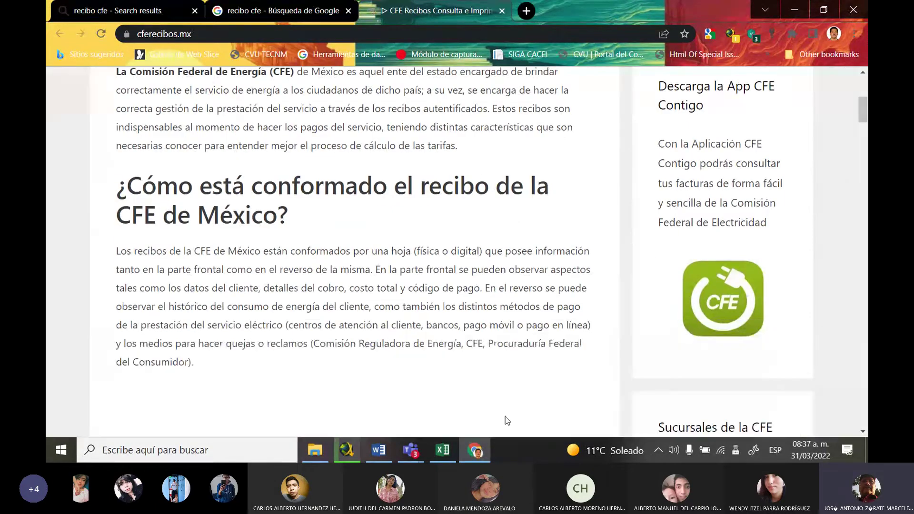
pyautogui.moveTo(866, 109); pyautogui.dragTo(865, 159)
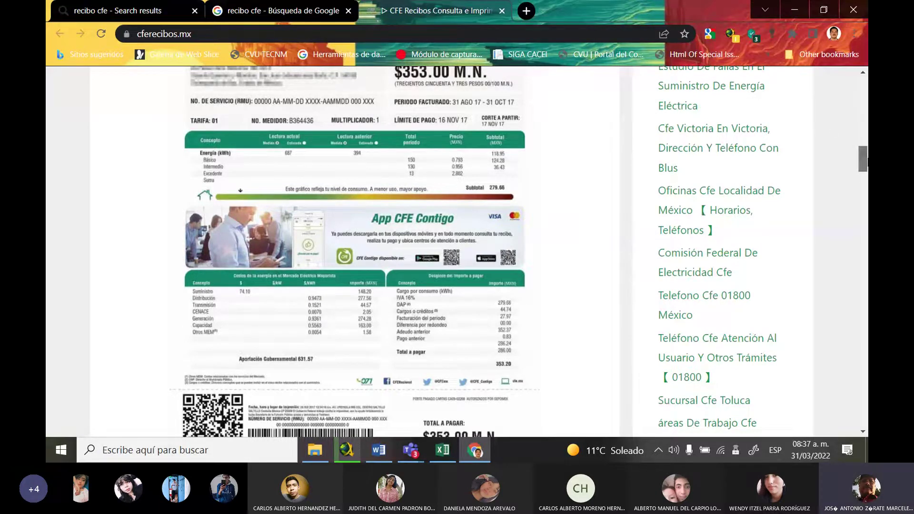
pyautogui.moveTo(863, 159)
pyautogui.mouseDown()
pyautogui.moveTo(863, 168)
pyautogui.moveTo(863, 155)
pyautogui.mouseUp()
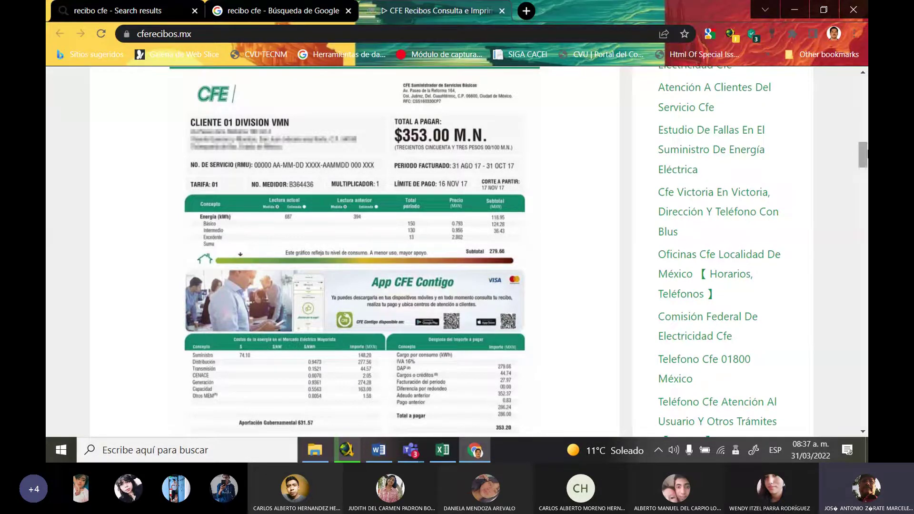
pyautogui.scroll(3, 862, 162)
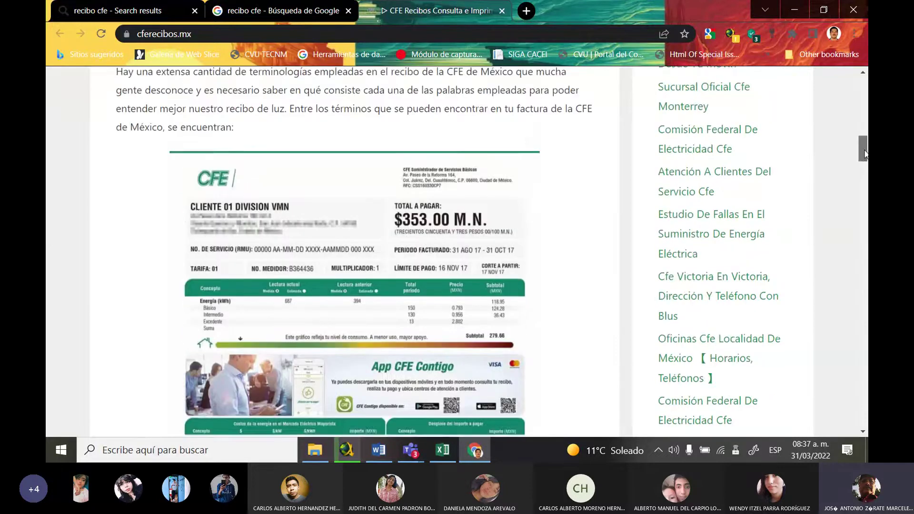
pyautogui.scroll(-2, 864, 171)
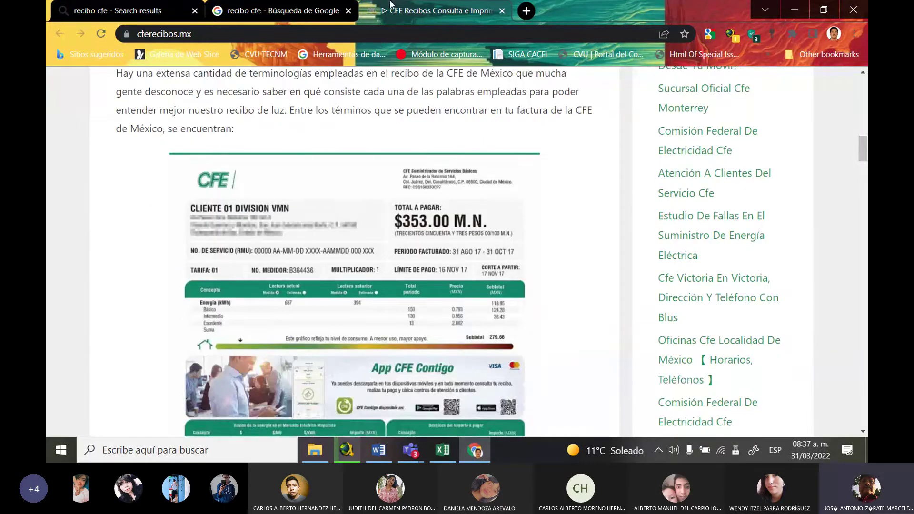
pyautogui.click(329, 30)
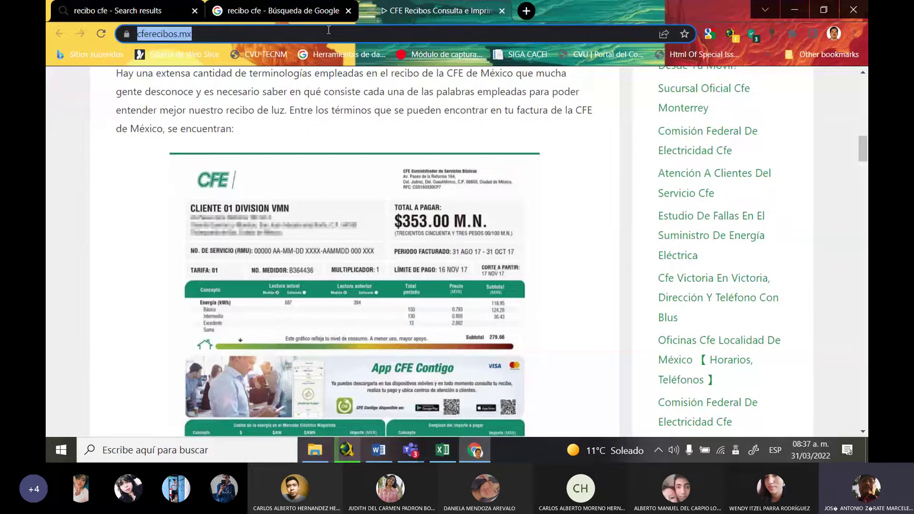
# Step: Search the web for "cfe", open the Mi Espacio login page, and sign in with the saved account credentials
pyautogui.write('cfe')
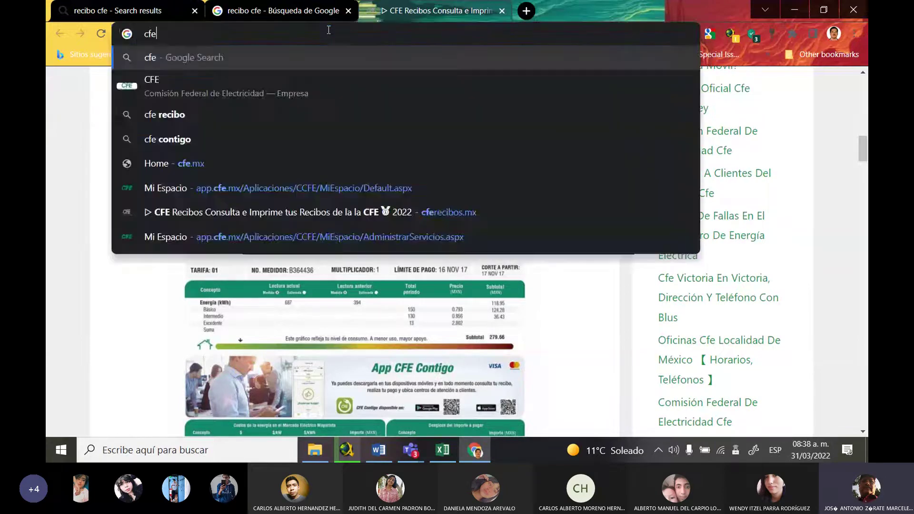
pyautogui.press('Return')
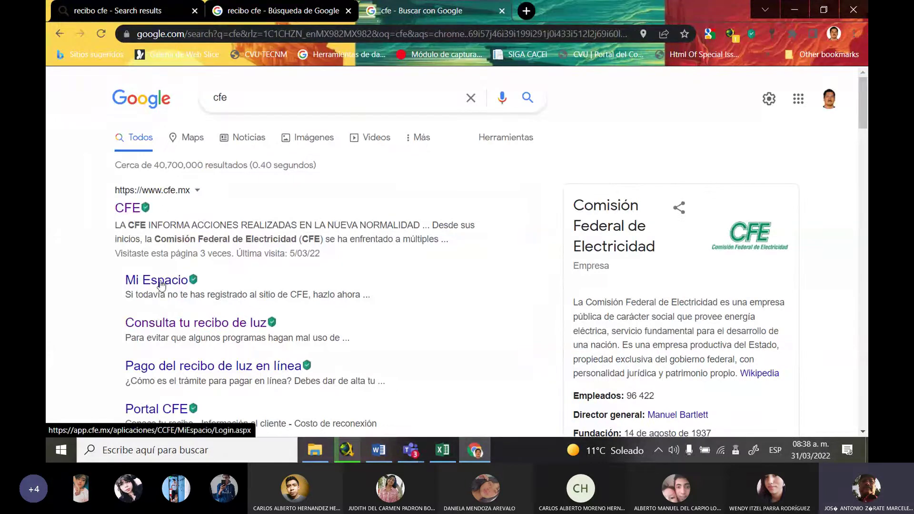
pyautogui.click(161, 282)
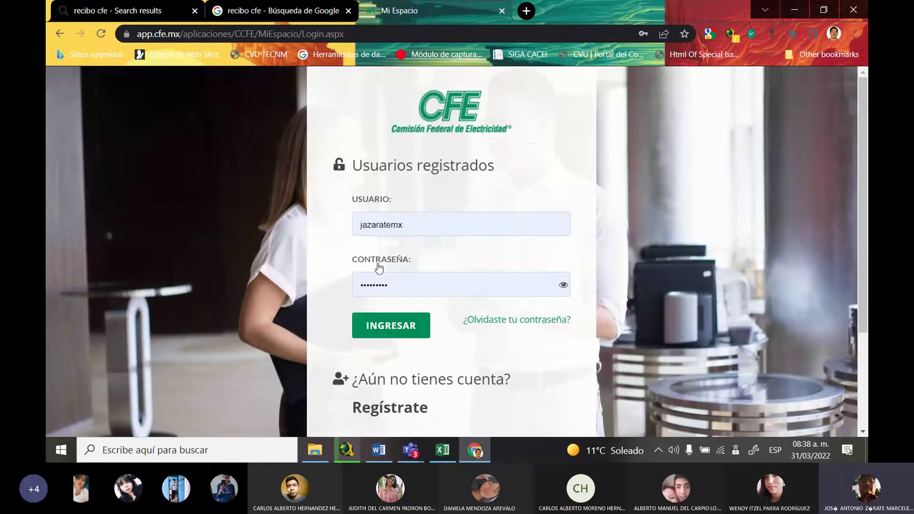
pyautogui.click(391, 334)
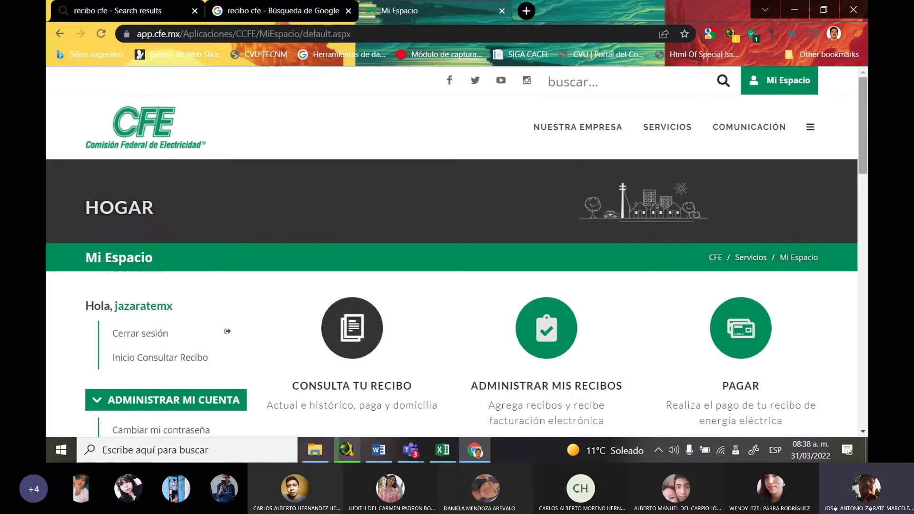
# Step: Open the account's bill consultation page and examine the monthly kWh values in the Gráfica Comparativa chart
pyautogui.scroll(-3, 865, 120)
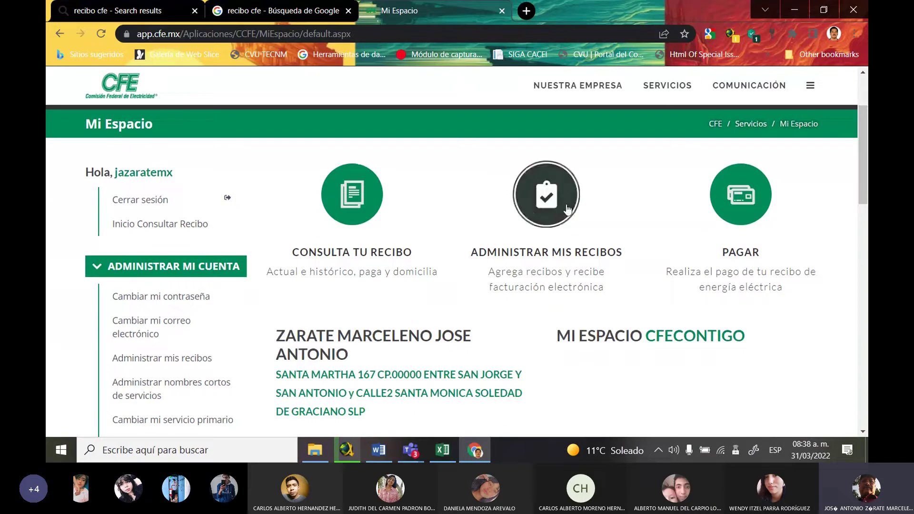
pyautogui.click(350, 200)
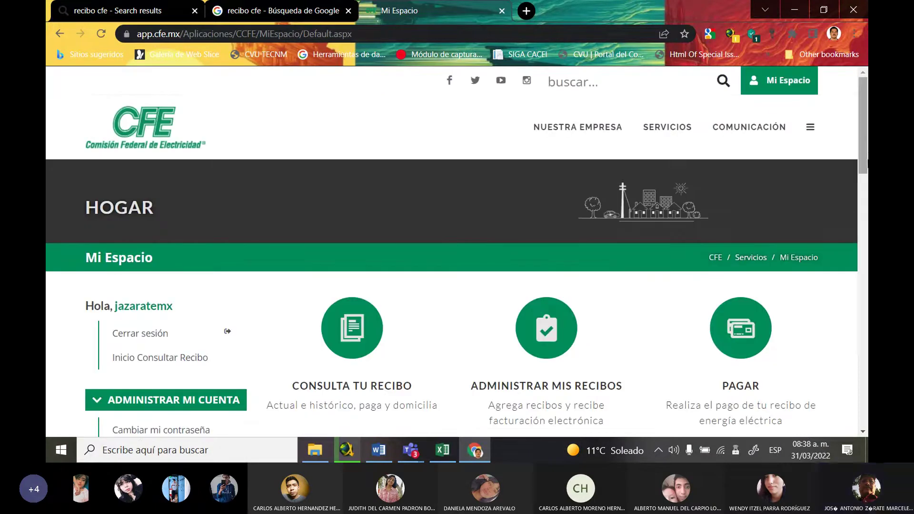
pyautogui.scroll(-6, 236, 299)
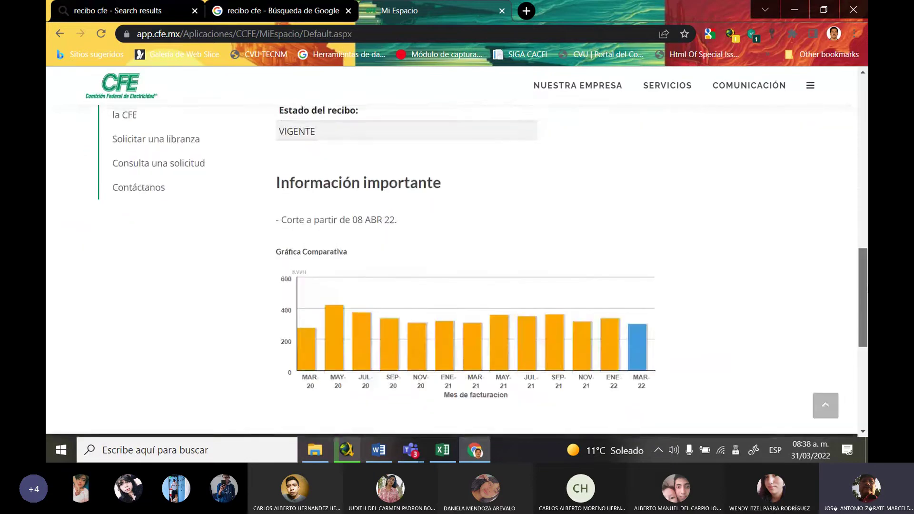
pyautogui.scroll(-1, 236, 299)
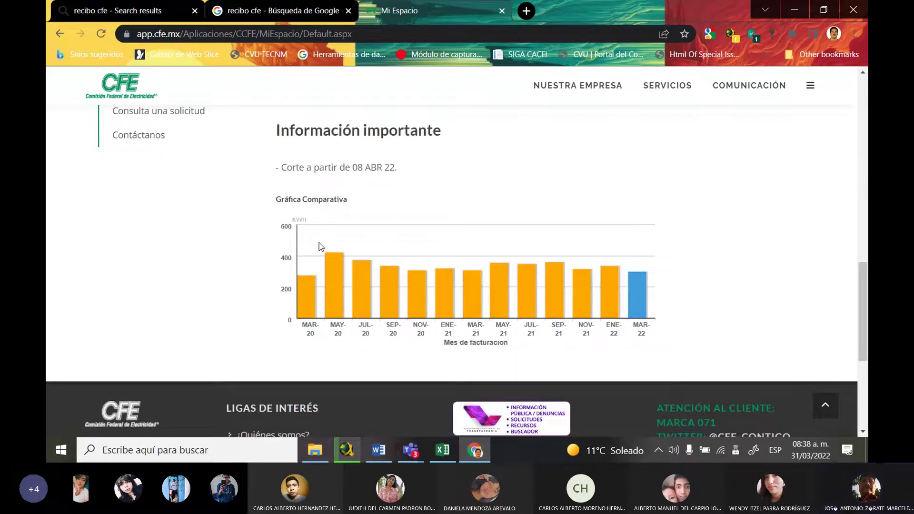
pyautogui.moveTo(404, 278)
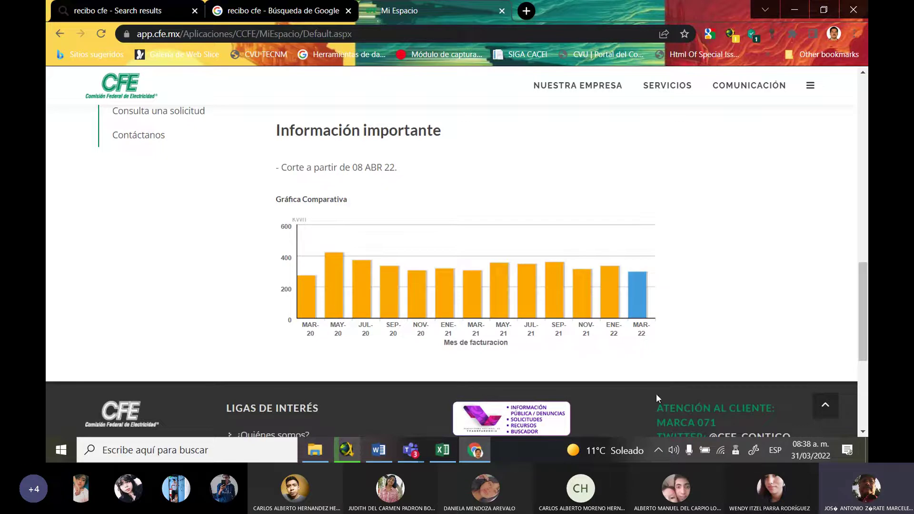
pyautogui.moveTo(309, 277)
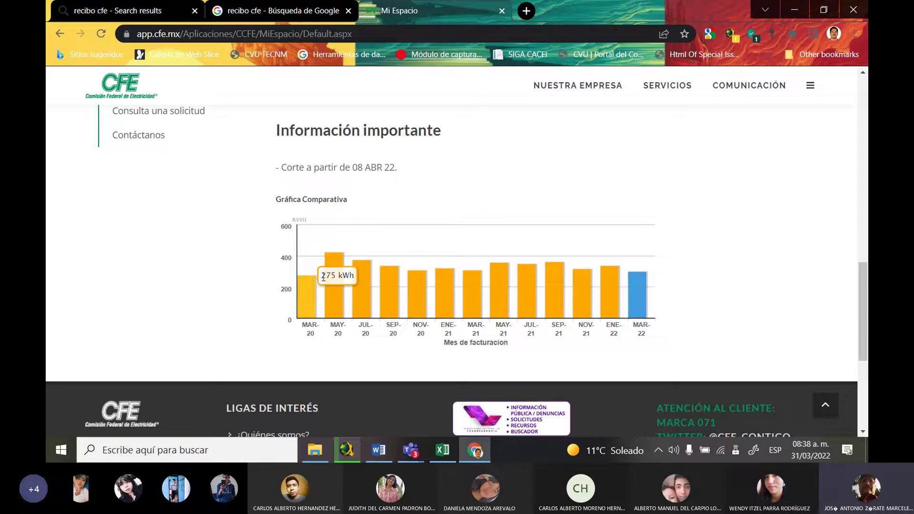
pyautogui.moveTo(479, 281)
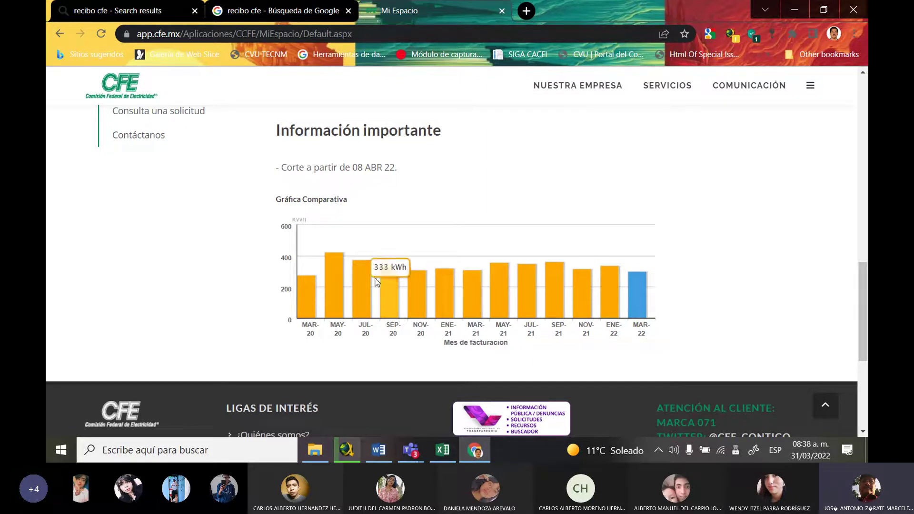
pyautogui.moveTo(336, 265)
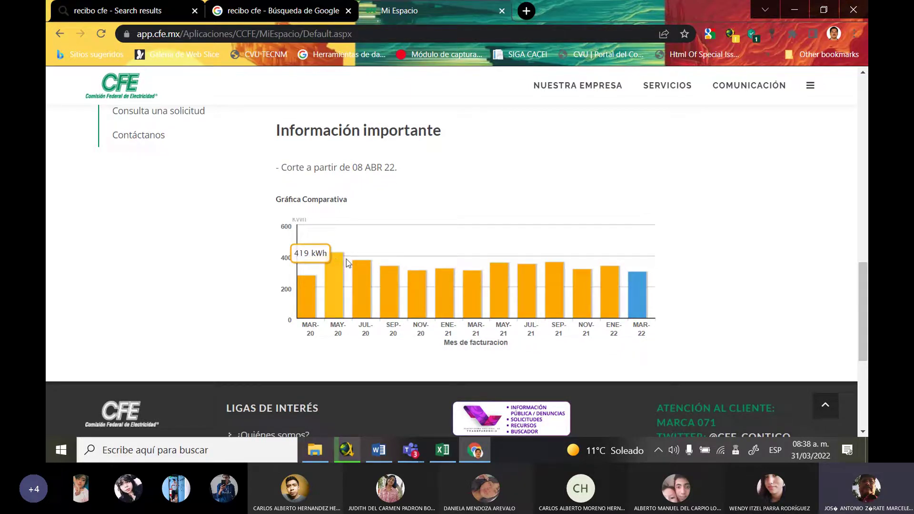
pyautogui.moveTo(505, 268)
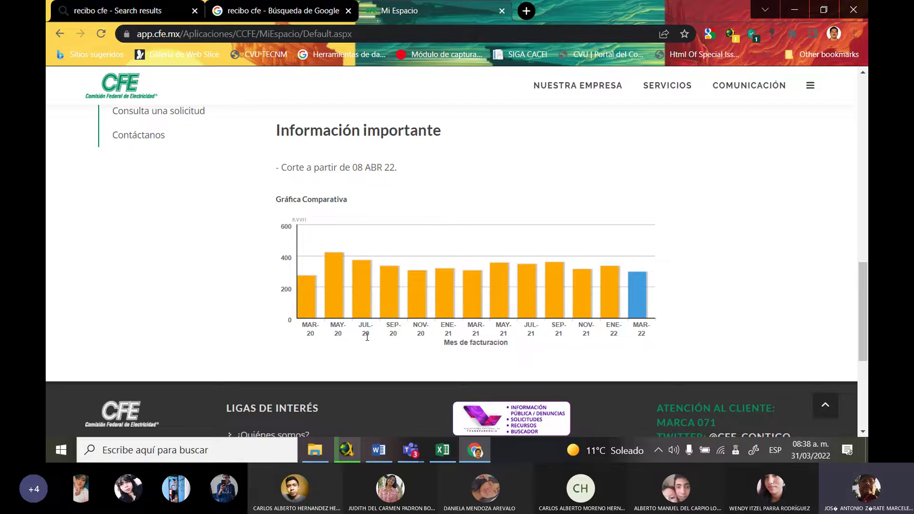
pyautogui.moveTo(359, 276)
# Step: Switch to Excel to view the polynomial rows in ejemplo1, revisit the CFE consumption chart in Chrome, and return to Excel
pyautogui.click(445, 452)
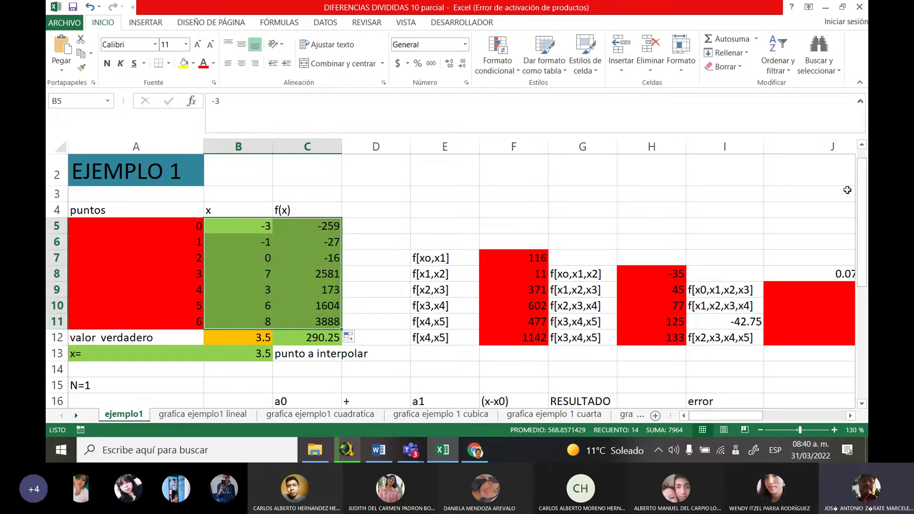
pyautogui.moveTo(863, 209); pyautogui.dragTo(862, 288)
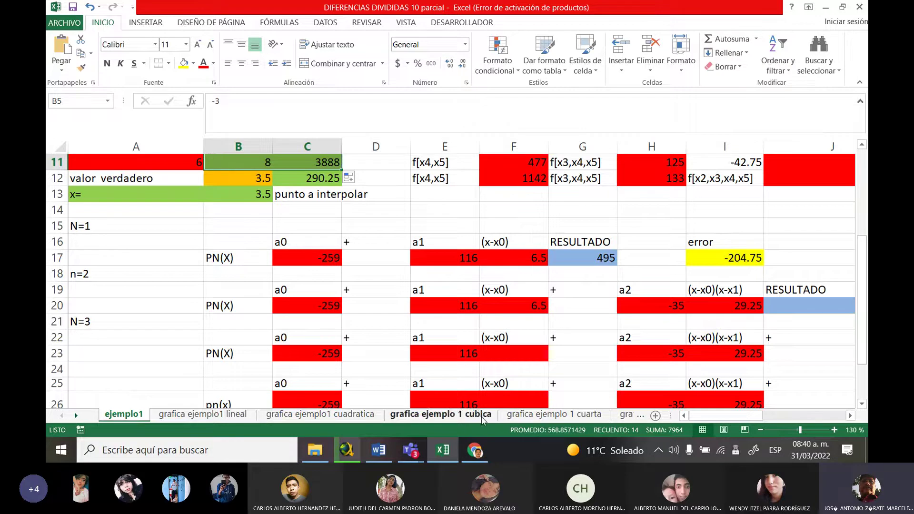
pyautogui.click(481, 459)
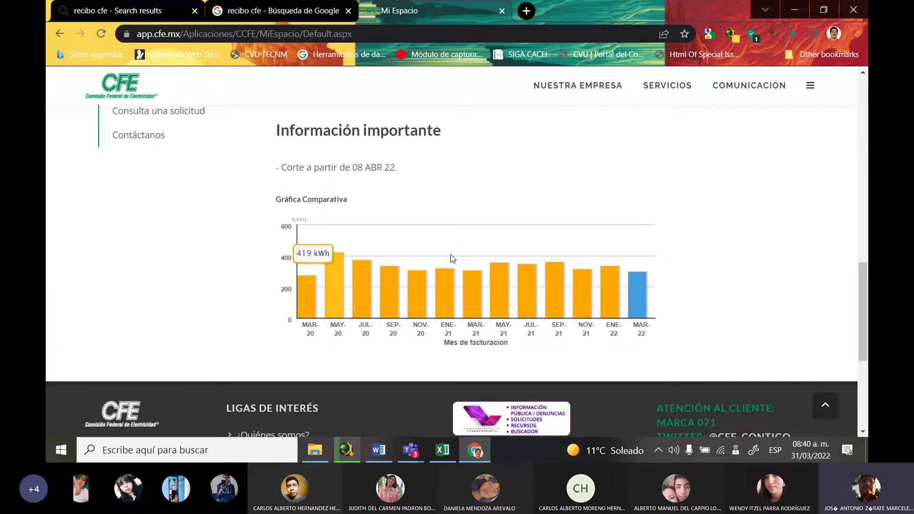
pyautogui.click(442, 450)
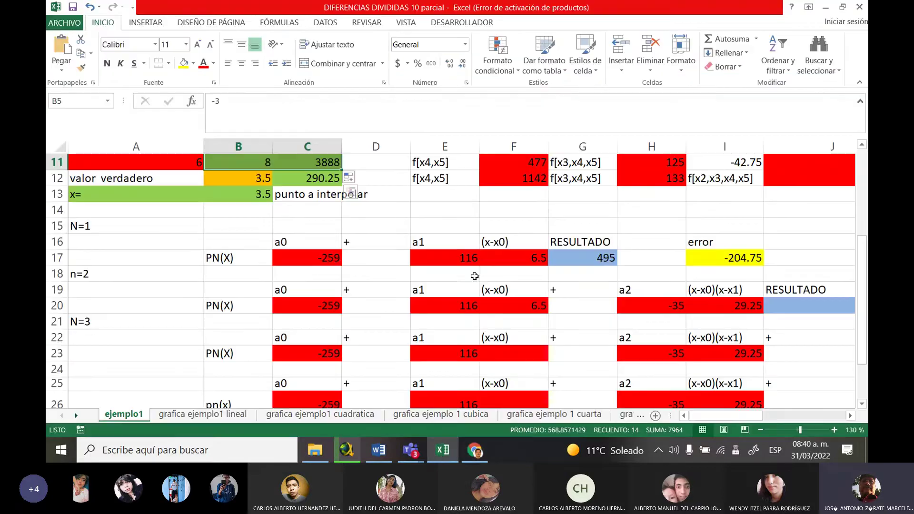
# Step: Review the n=2 polynomial row from the a0 value in C20 across to the error in L20
pyautogui.click(293, 305)
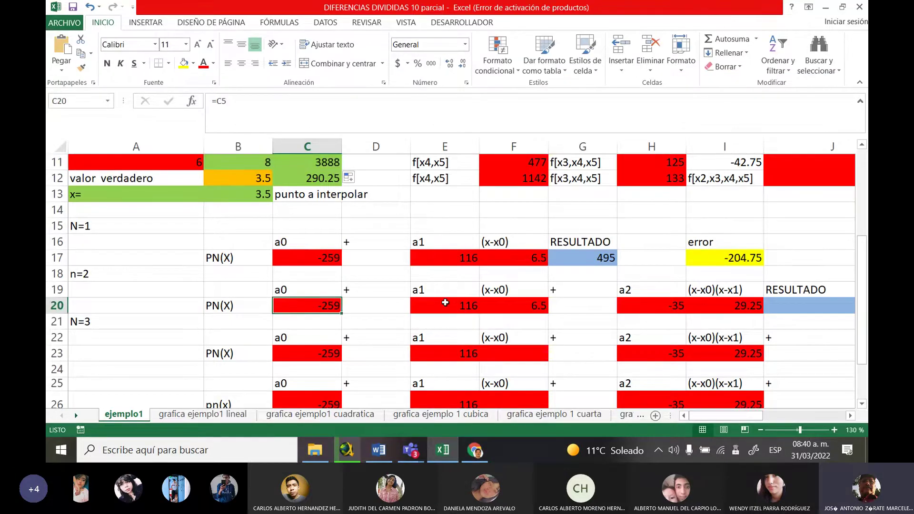
pyautogui.moveTo(238, 286); pyautogui.dragTo(629, 300)
pyautogui.click(625, 305)
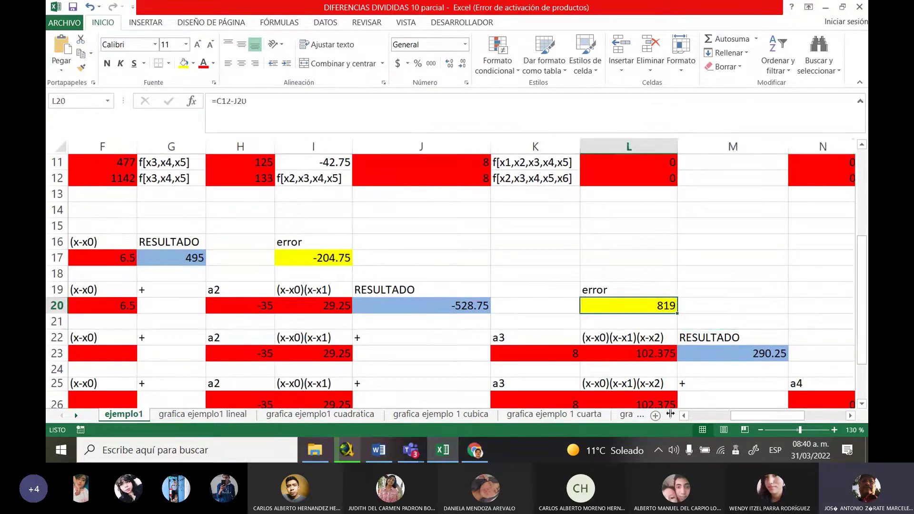
pyautogui.moveTo(767, 416); pyautogui.dragTo(726, 415)
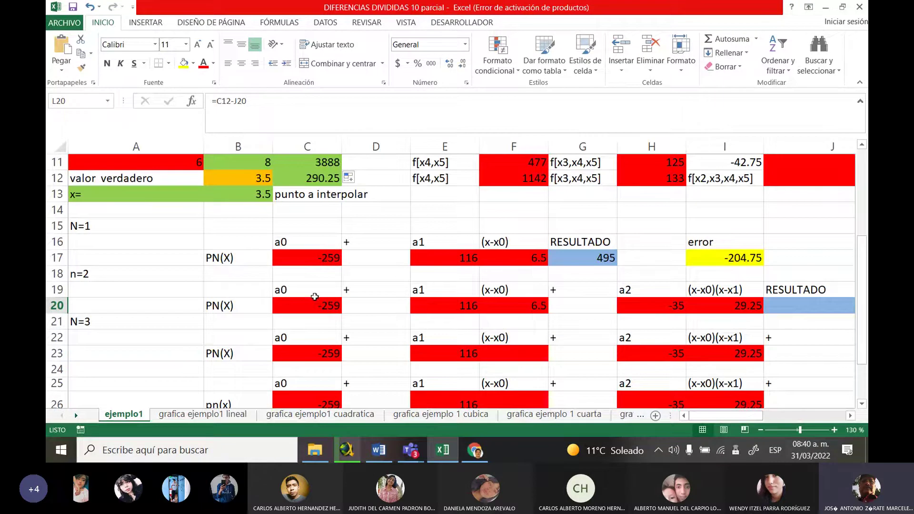
# Step: Go through the n=2 term labels in row 19: a0, a1, (x-x0), a2 and (x-x0)(x-x1)
pyautogui.click(295, 292)
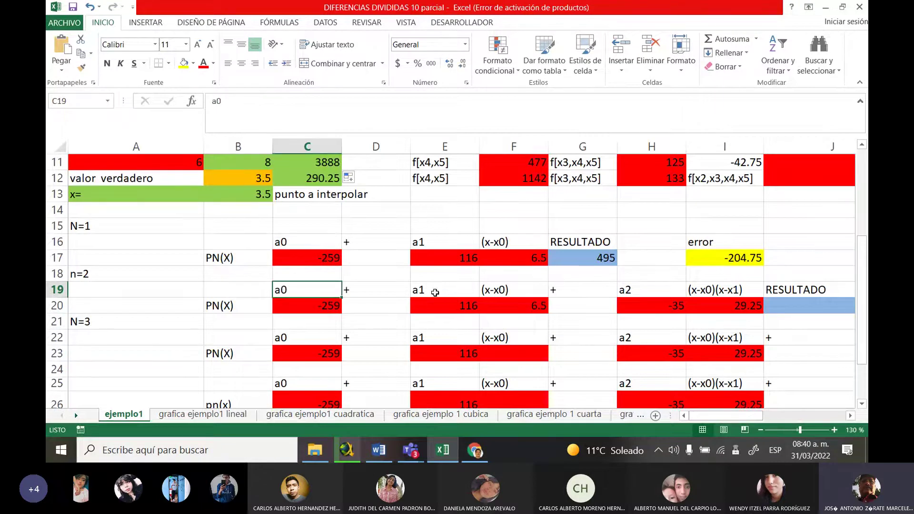
pyautogui.click(459, 291)
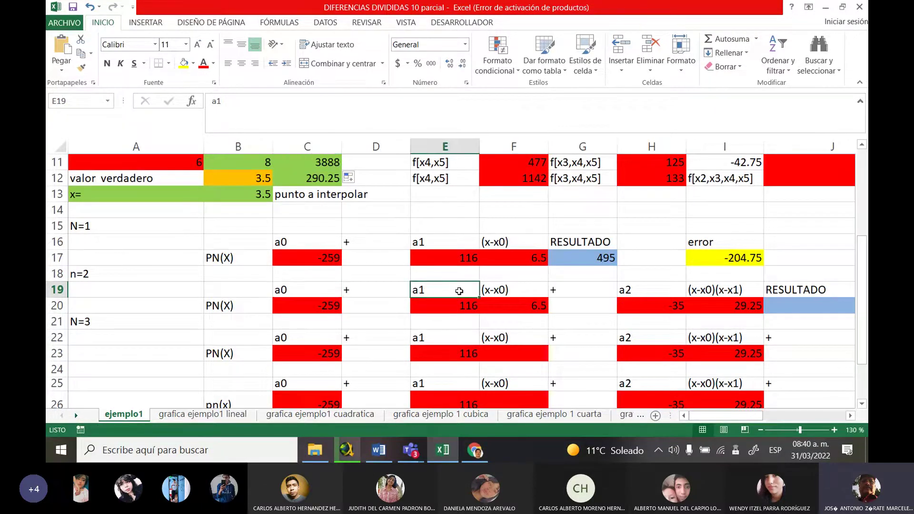
pyautogui.click(506, 291)
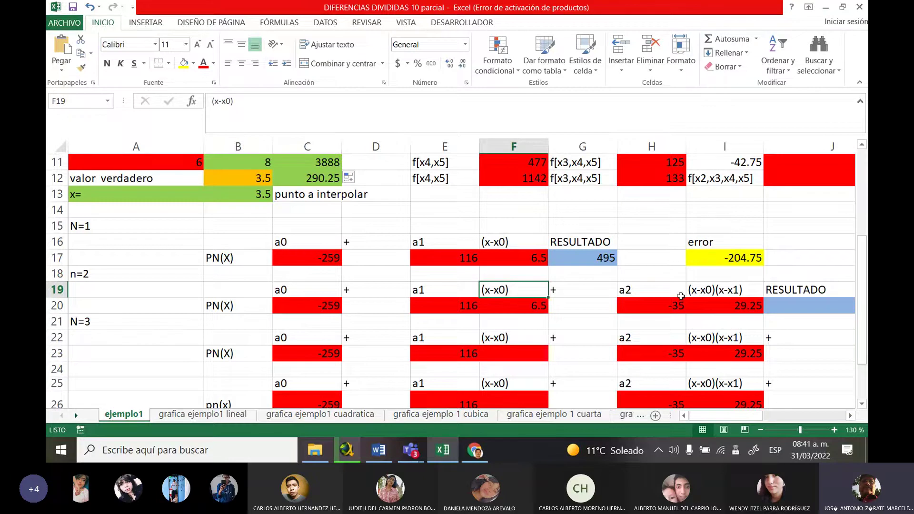
pyautogui.click(640, 292)
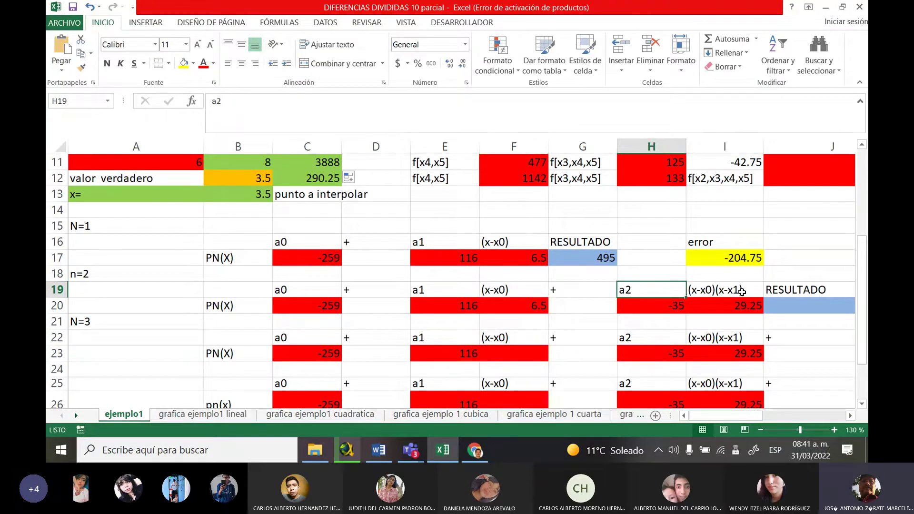
pyautogui.click(697, 294)
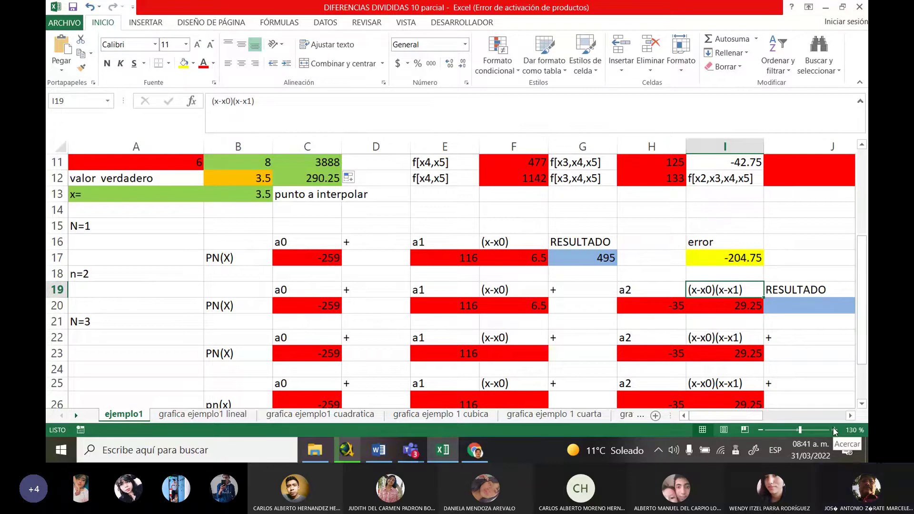
# Step: Enlarge the sheet to 150% and compare the n=2 result in J20 with its error in L20
pyautogui.scroll(2, 802, 395)
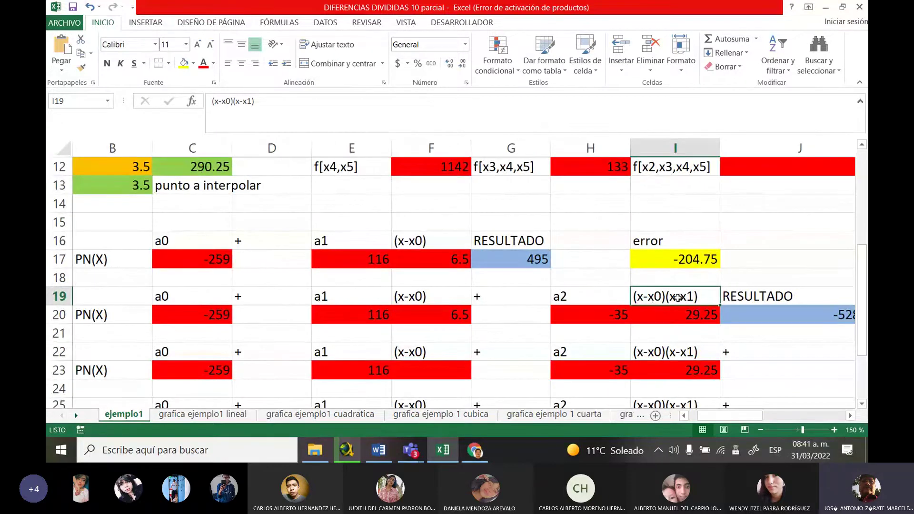
pyautogui.moveTo(733, 415); pyautogui.dragTo(766, 415)
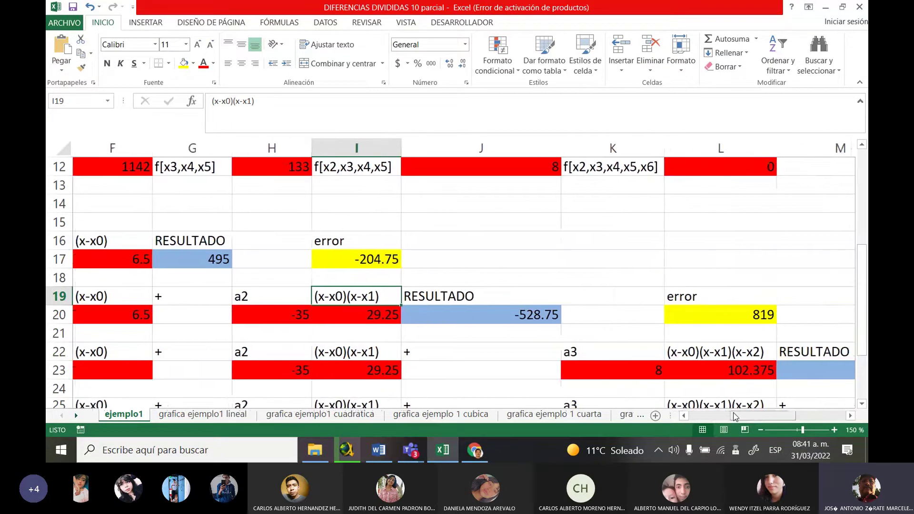
pyautogui.click(534, 316)
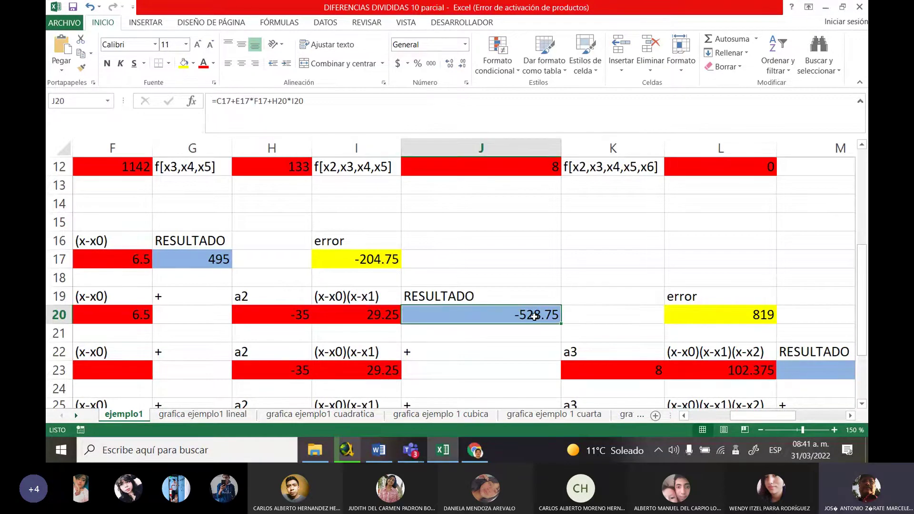
pyautogui.click(764, 314)
# Step: Inspect the n=2 result formula in J20 and trace its referenced cells in rows 17 and 20, keeping the formula as is
pyautogui.click(556, 315)
pyautogui.click(256, 101)
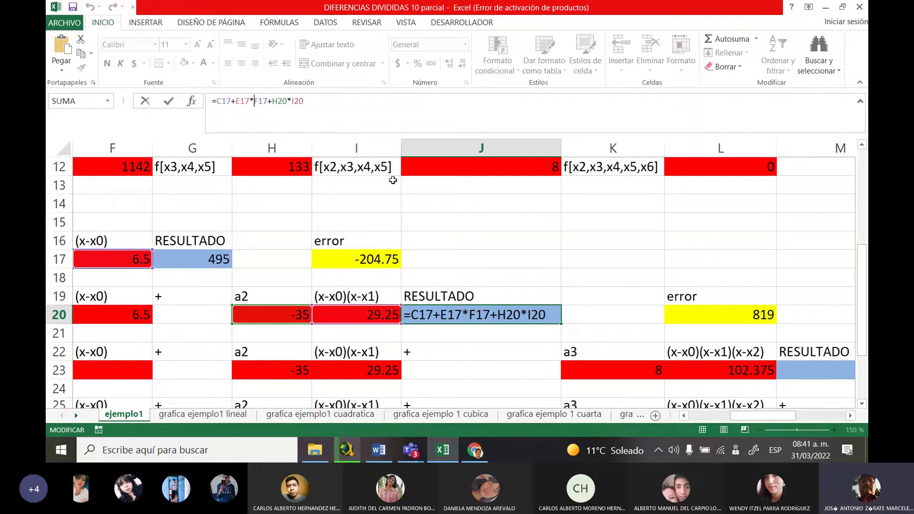
pyautogui.moveTo(792, 415); pyautogui.dragTo(736, 418)
pyautogui.moveTo(863, 301)
pyautogui.mouseDown()
pyautogui.moveTo(867, 286)
pyautogui.moveTo(866, 314)
pyautogui.mouseUp()
pyautogui.moveTo(723, 415); pyautogui.dragTo(751, 414)
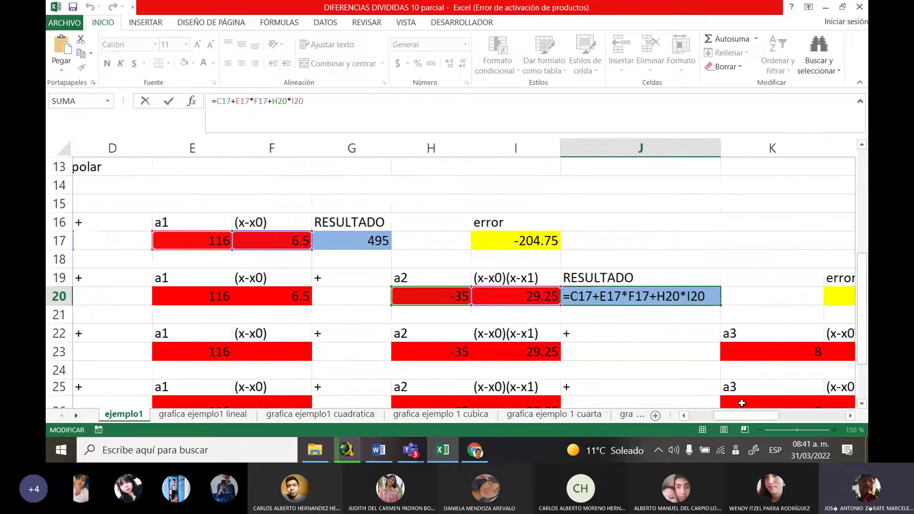
pyautogui.hotkey('ctrl', 'Return')
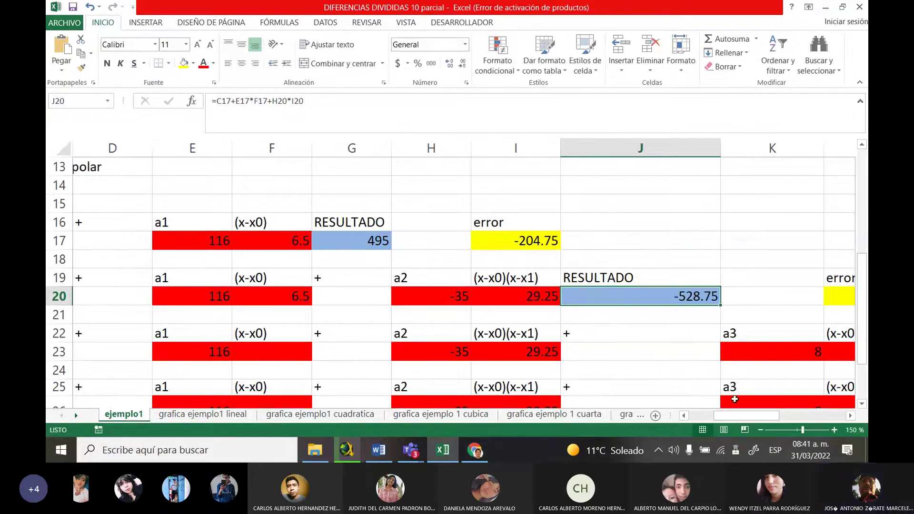
# Step: Inspect the n=2 error formula in L20, trace its reference to the true value in C12, and leave the cell unedited
pyautogui.moveTo(760, 417); pyautogui.dragTo(769, 418)
pyautogui.click(815, 296)
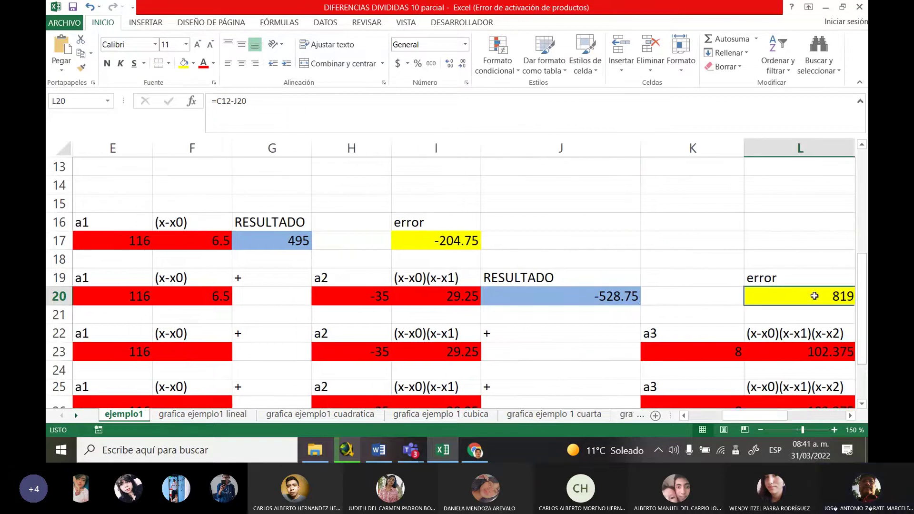
pyautogui.press('F2')
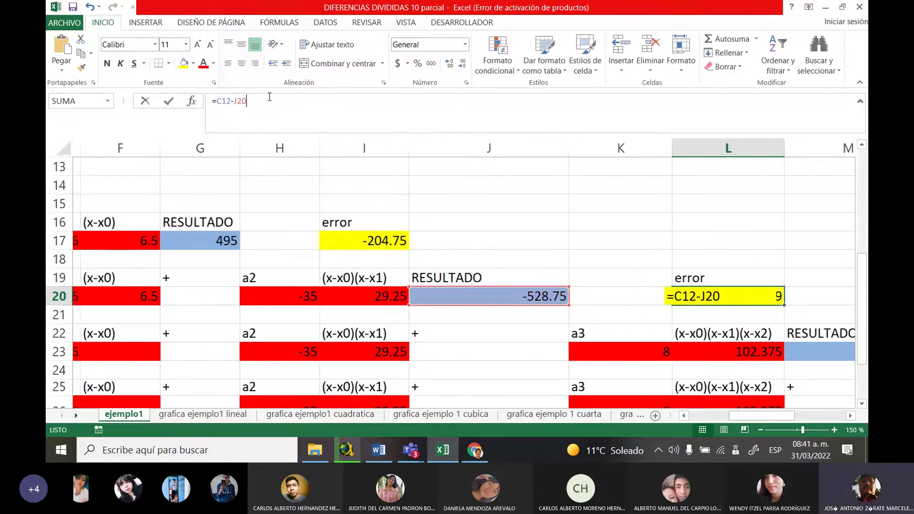
pyautogui.moveTo(738, 415); pyautogui.dragTo(684, 417)
pyautogui.click(862, 144)
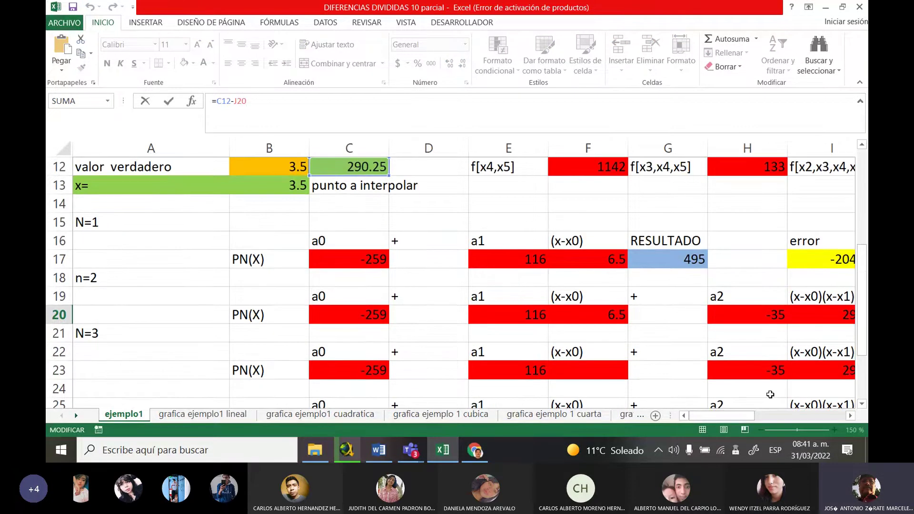
pyautogui.press('Escape')
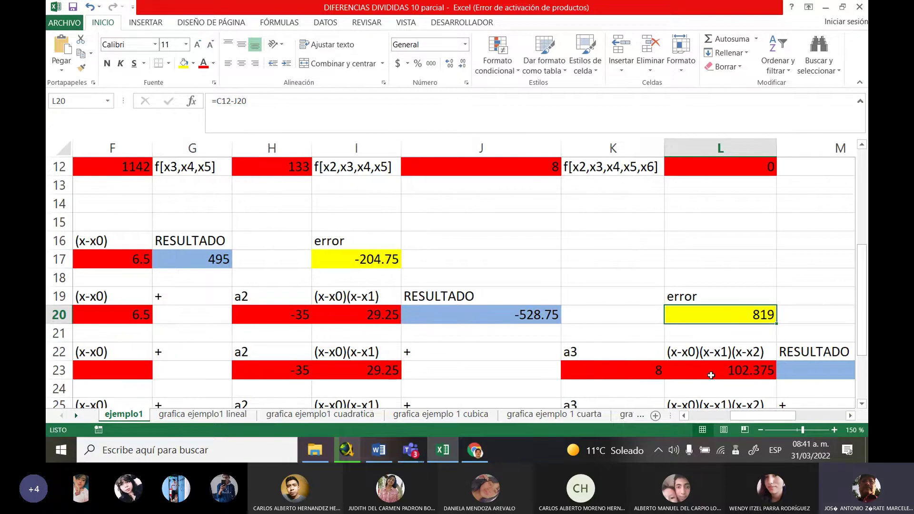
# Step: Go through the fourth-degree polynomial terms in rows 25 and 26, then inspect its result in Q26 and its error in S26
pyautogui.click(862, 404)
pyautogui.click(862, 404)
pyautogui.moveTo(749, 415); pyautogui.dragTo(497, 387)
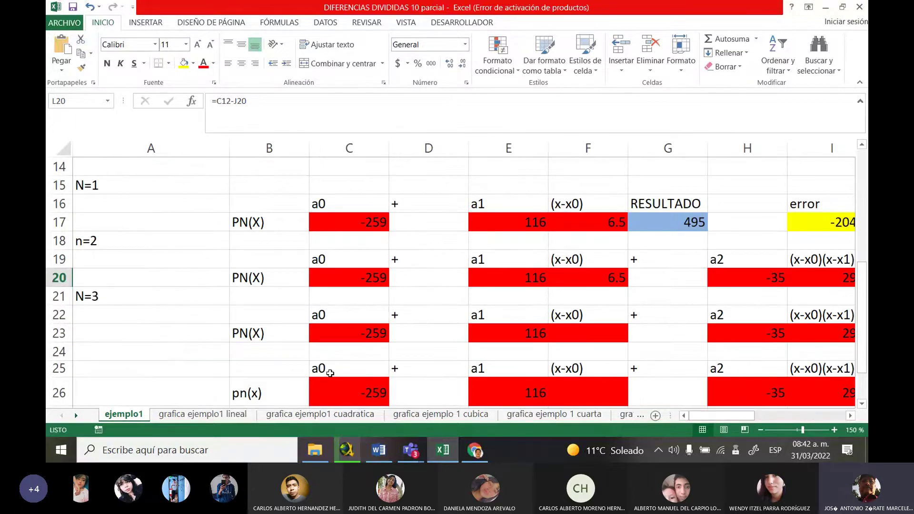
pyautogui.moveTo(125, 362); pyautogui.dragTo(807, 403)
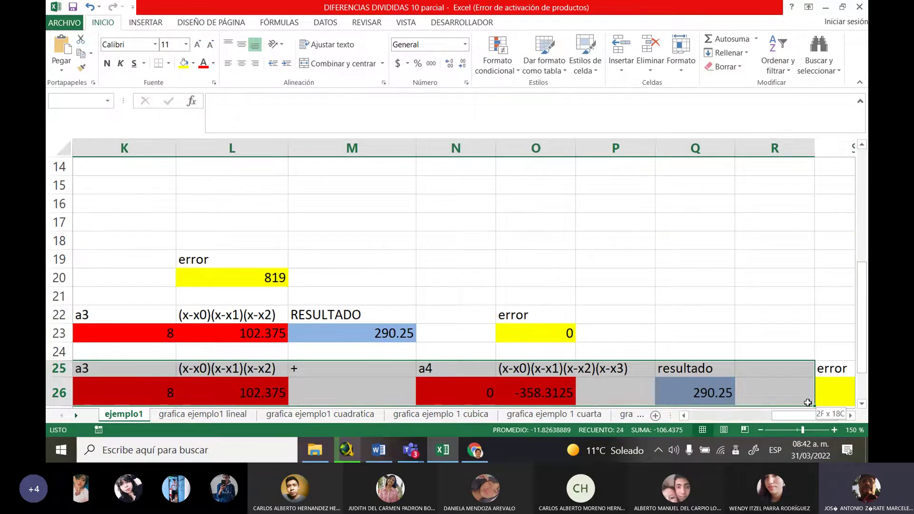
pyautogui.moveTo(808, 403); pyautogui.dragTo(808, 403)
pyautogui.click(682, 392)
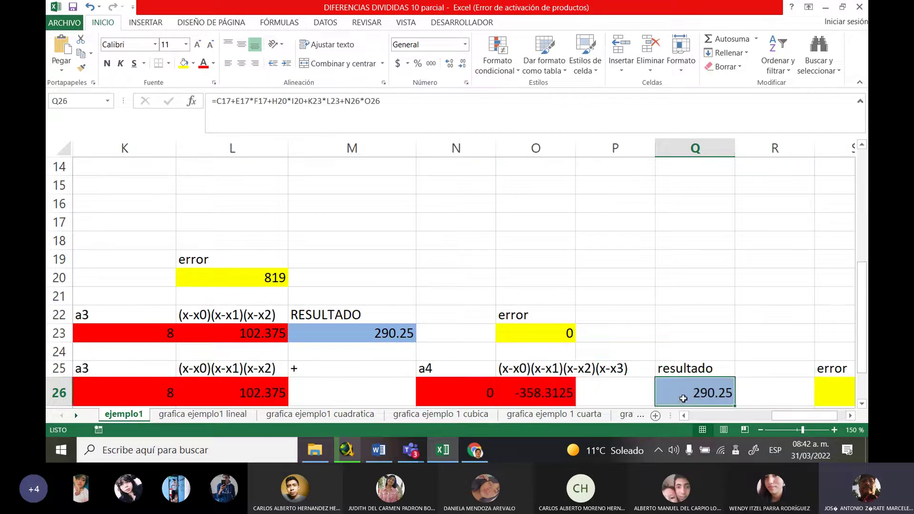
pyautogui.scroll(-1, 717, 358)
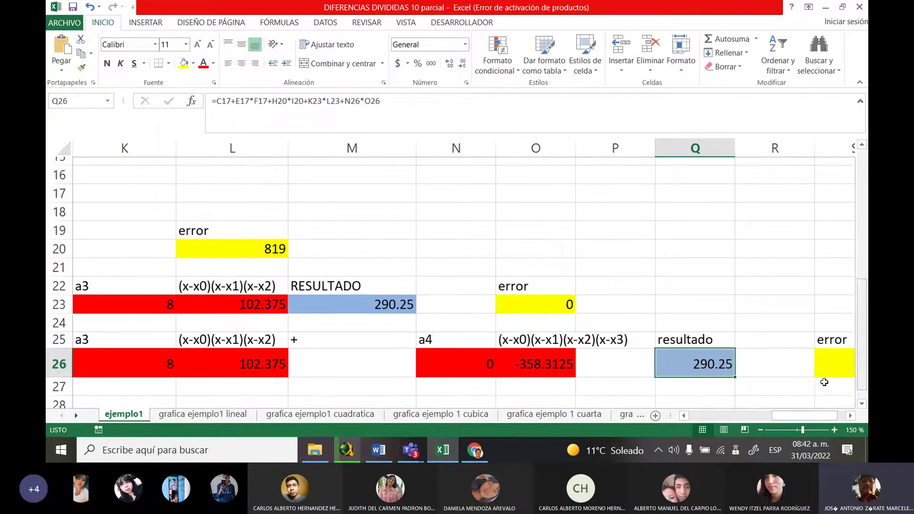
pyautogui.moveTo(783, 417); pyautogui.dragTo(800, 417)
pyautogui.click(768, 360)
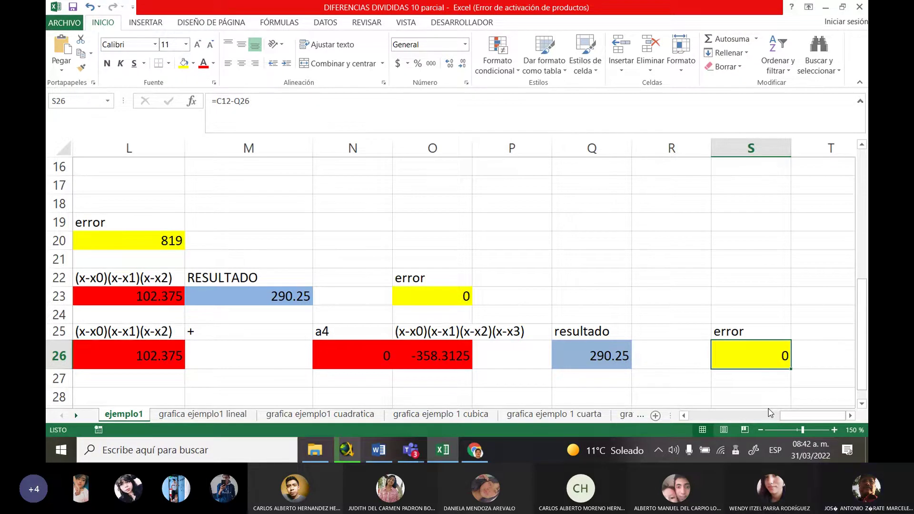
# Step: Compare the errors of the successive polynomial degrees in I17, L20, O23 and S26
pyautogui.moveTo(799, 418); pyautogui.dragTo(769, 415)
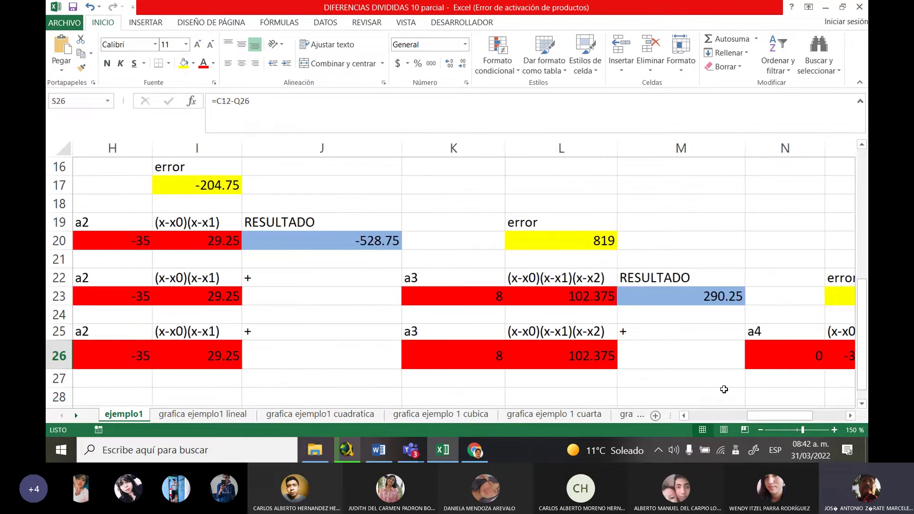
pyautogui.click(222, 190)
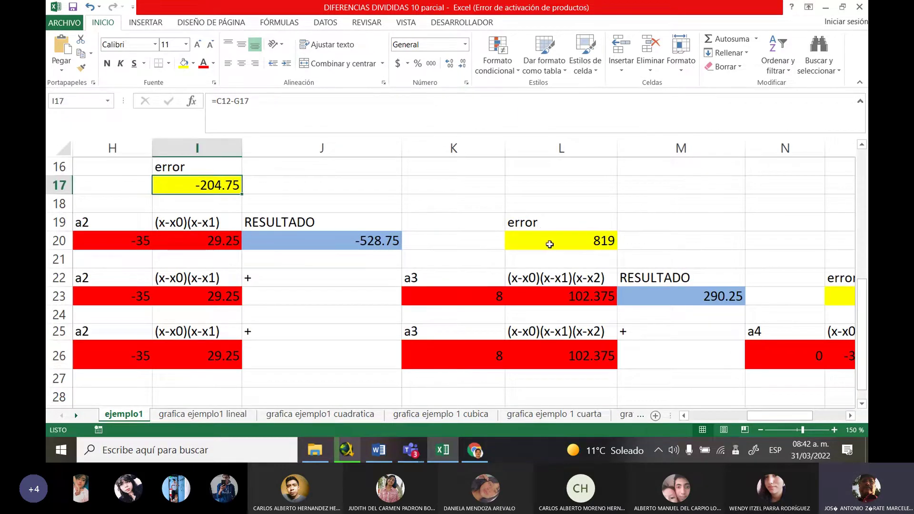
pyautogui.click(550, 244)
pyautogui.moveTo(759, 416); pyautogui.dragTo(788, 417)
pyautogui.click(680, 296)
pyautogui.click(771, 365)
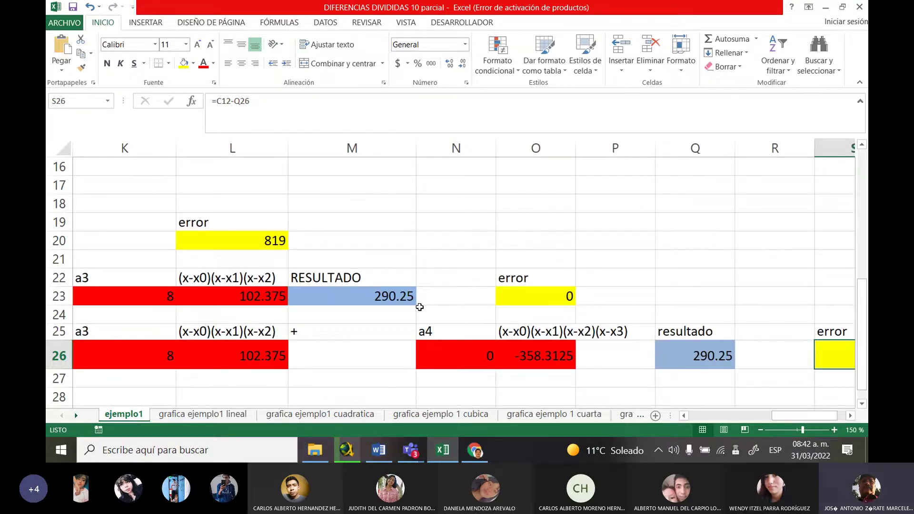
pyautogui.click(530, 302)
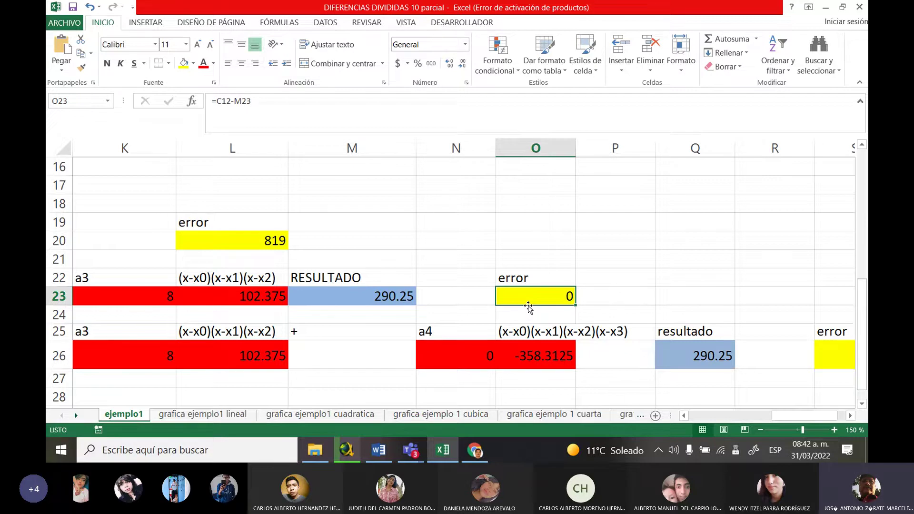
# Step: Switch to Chrome and examine the bimonthly consumption bars in the CFE Gráfica Comparativa
pyautogui.click(470, 457)
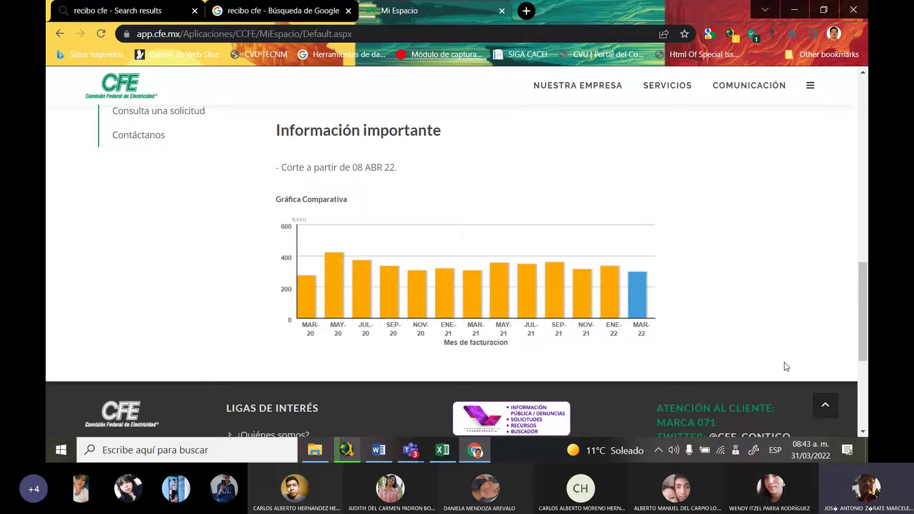
pyautogui.moveTo(316, 314)
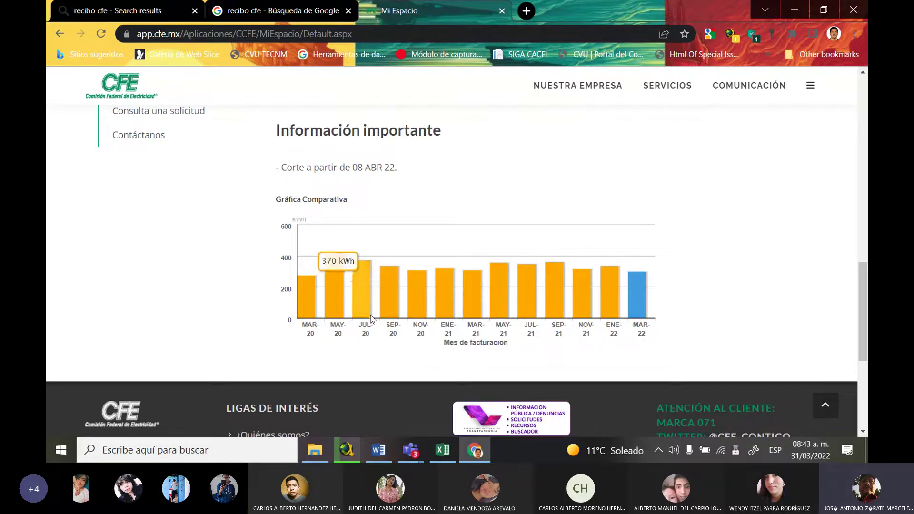
pyautogui.moveTo(425, 318)
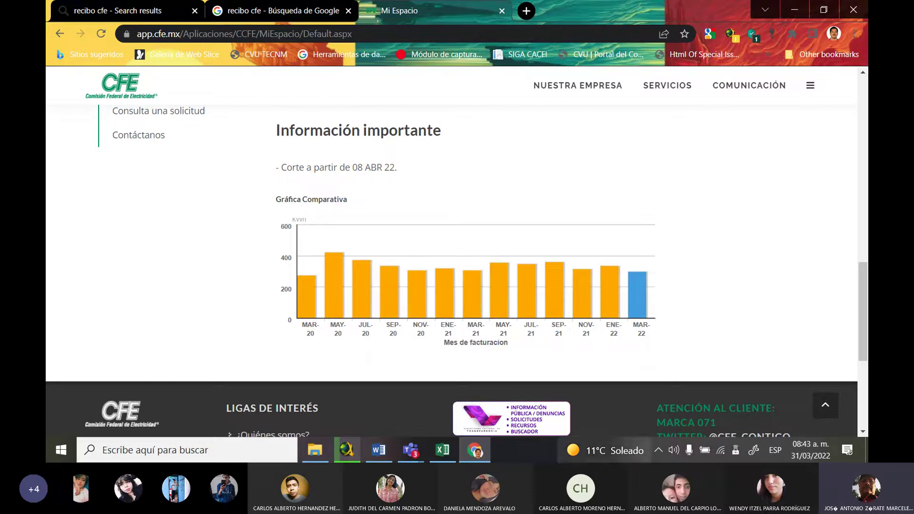
# Step: Switch to Excel and fill the x column of the EJEMPLO 1 points table, B5 to B11, with 1 through 7
pyautogui.click(444, 452)
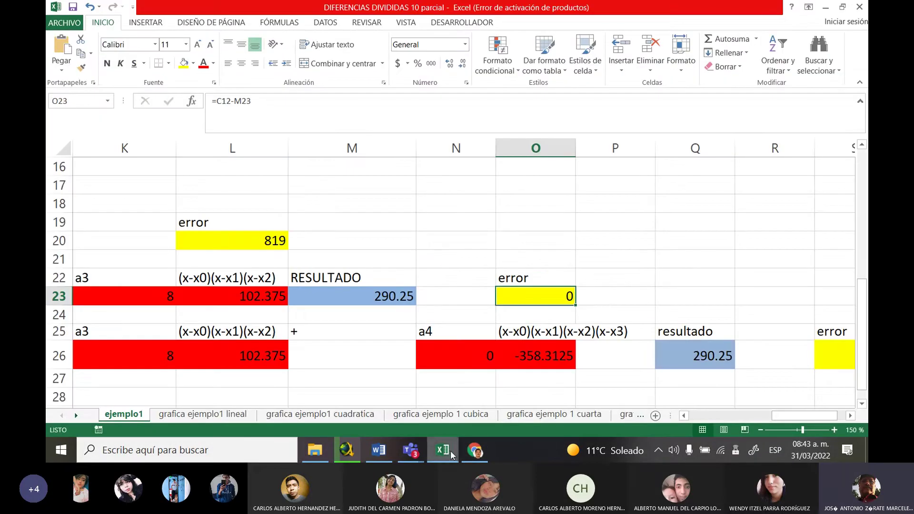
pyautogui.hscroll(-5, 790, 419)
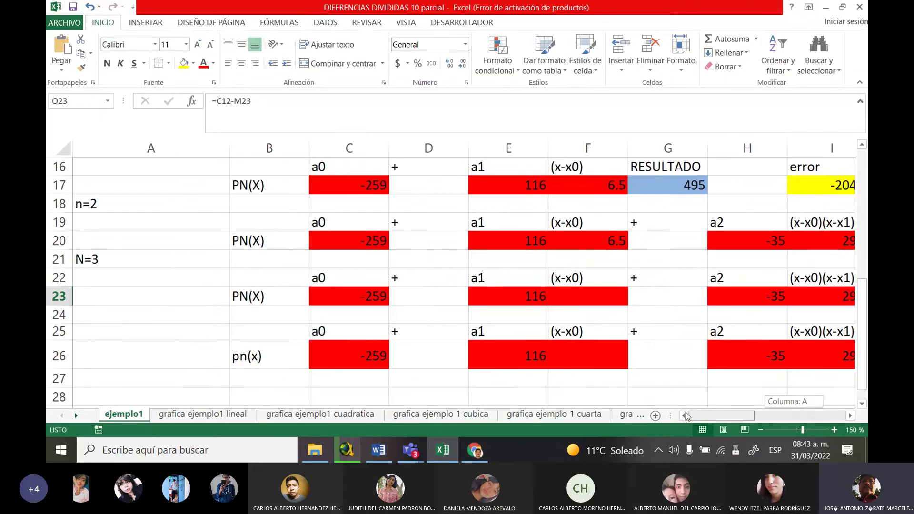
pyautogui.moveTo(863, 346); pyautogui.dragTo(861, 224)
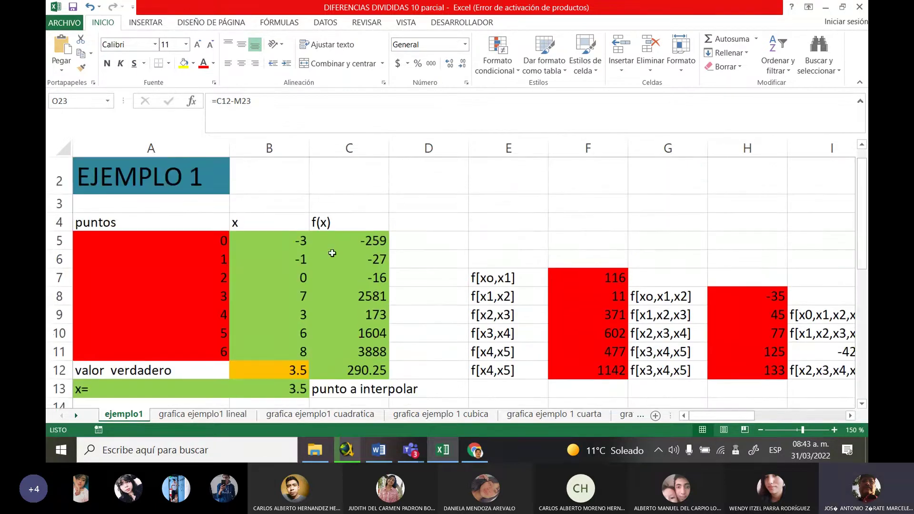
pyautogui.click(290, 241)
pyautogui.write('1')
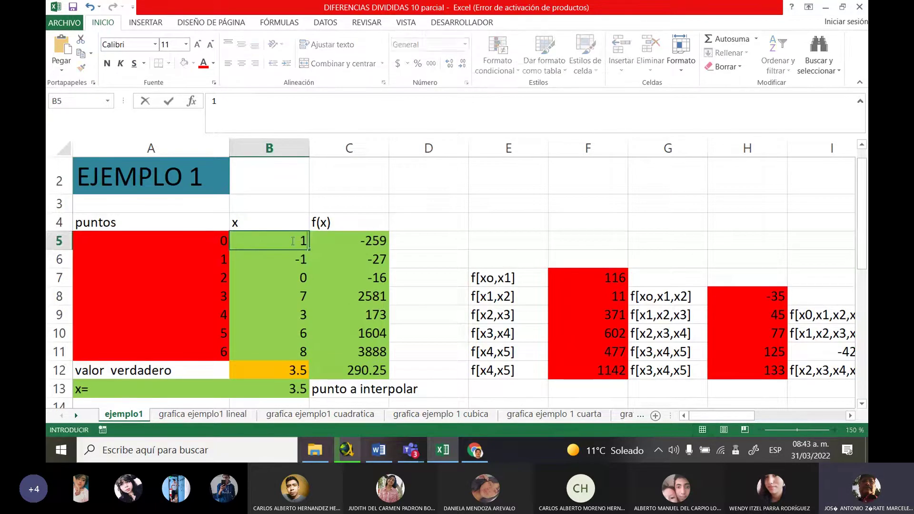
pyautogui.press('Return')
pyautogui.write('2')
pyautogui.press('Return')
pyautogui.write('3')
pyautogui.press('Return')
pyautogui.write('4')
pyautogui.press('Return')
pyautogui.write('5')
pyautogui.press('Return')
pyautogui.write('6')
pyautogui.press('Return')
pyautogui.write('7')
# Step: Look up the MAR-20 consumption in the CFE chart in Chrome and enter 275 as f(x) in Excel cell C5
pyautogui.press('Up')
pyautogui.press('Up')
pyautogui.press('Up')
pyautogui.press('Up')
pyautogui.press('Up')
pyautogui.press('Up')
pyautogui.press('Right')
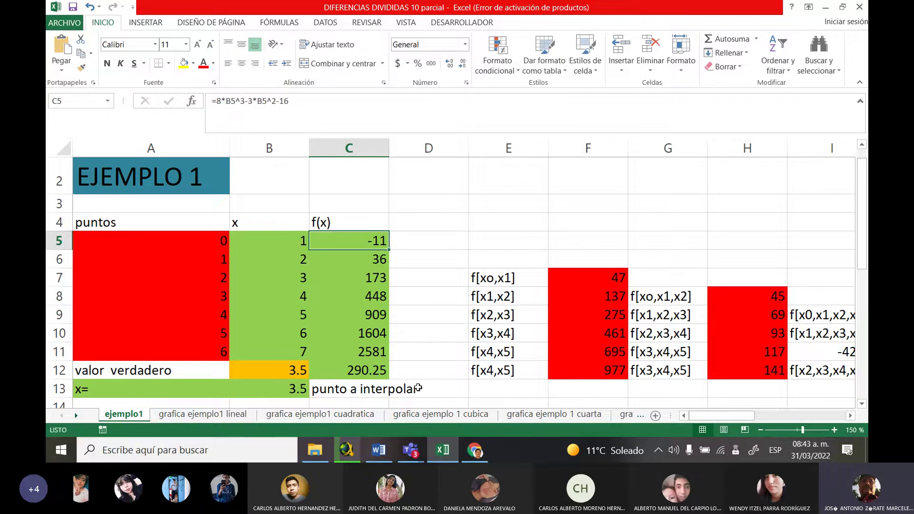
pyautogui.click(484, 460)
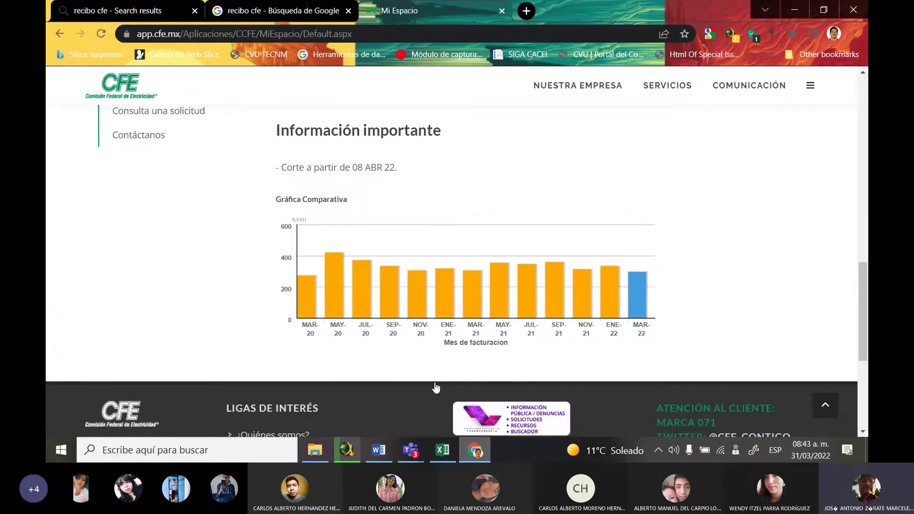
pyautogui.moveTo(401, 292)
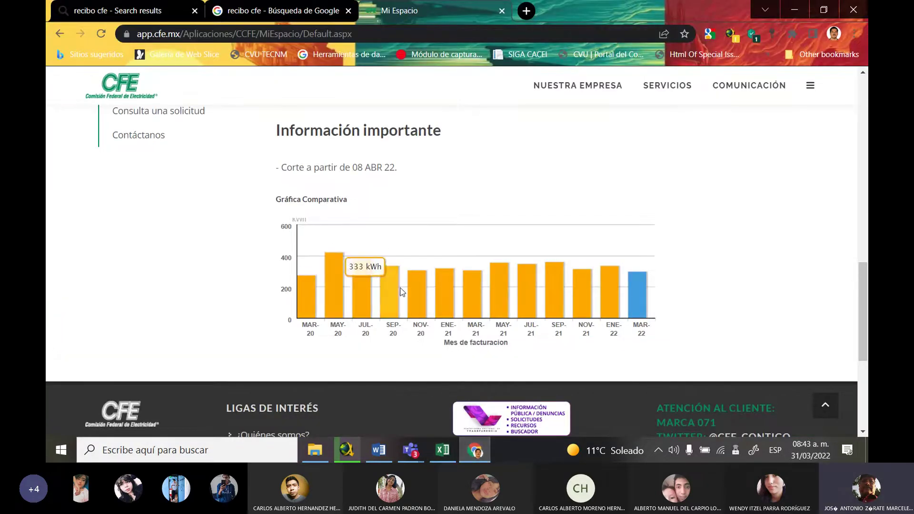
pyautogui.moveTo(327, 302)
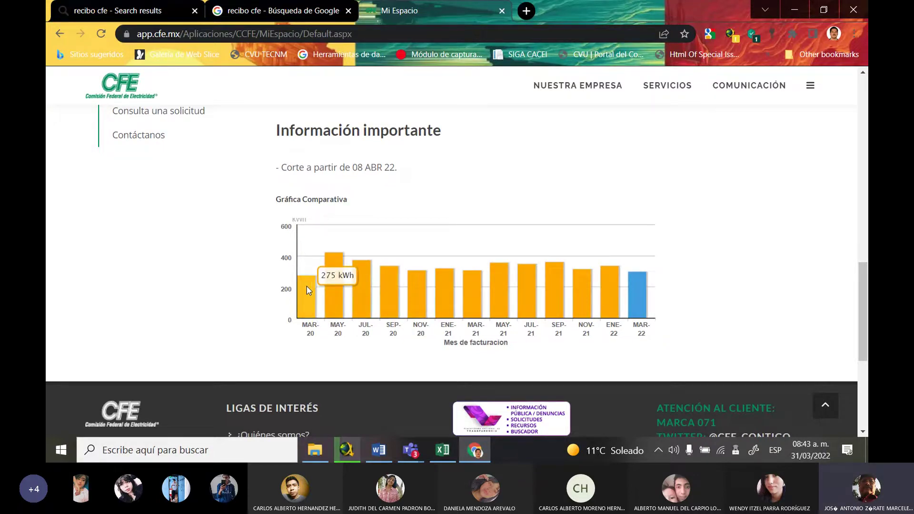
pyautogui.click(443, 450)
pyautogui.write('275')
pyautogui.press('Return')
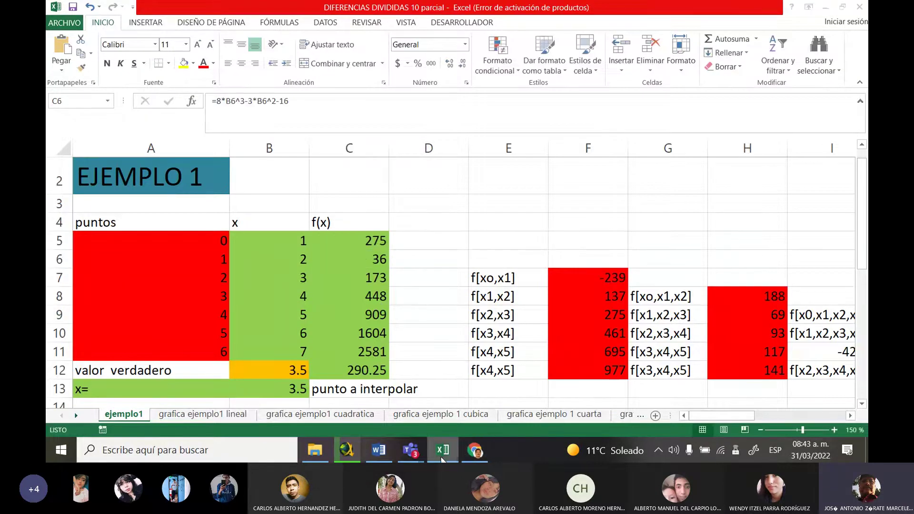
# Step: Look up the MAY-20 consumption in the CFE chart in Chrome and enter 419 as f(x) in Excel cell C6
pyautogui.click(475, 449)
pyautogui.moveTo(332, 261)
pyautogui.click(443, 449)
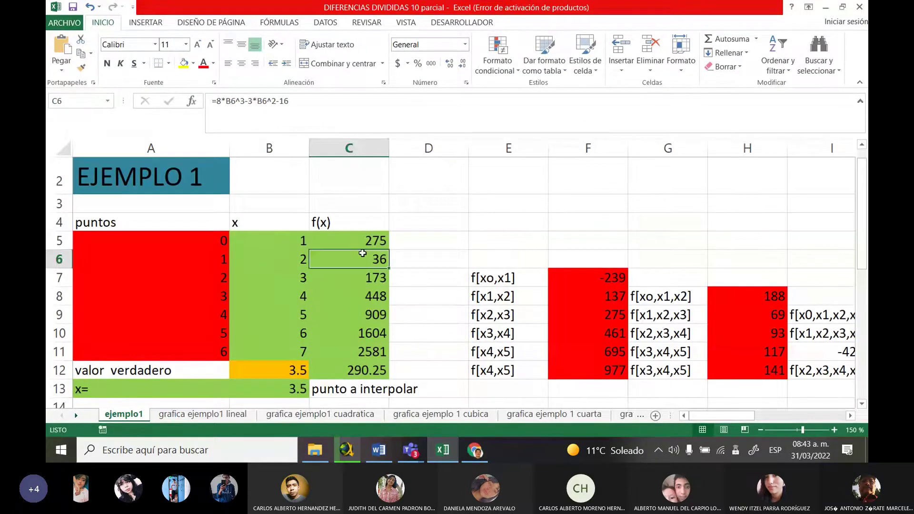
pyautogui.doubleClick(361, 254)
pyautogui.press('Escape')
pyautogui.write('419')
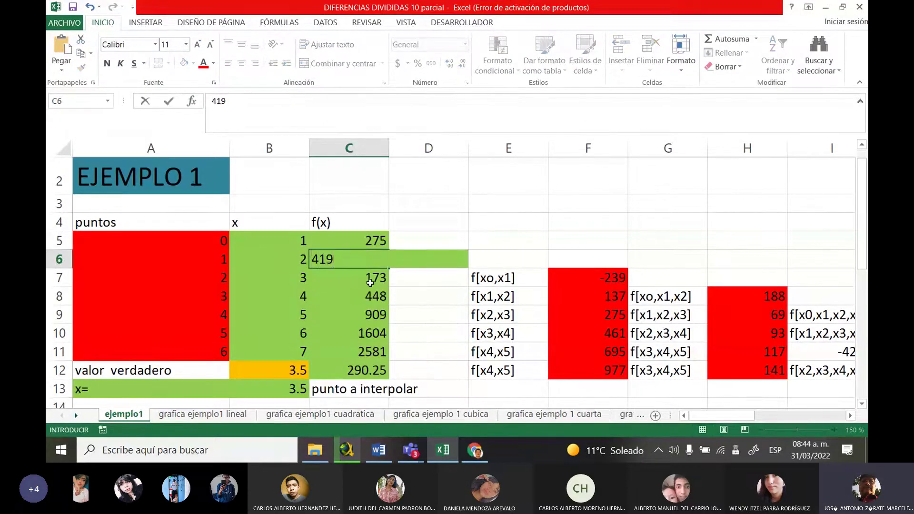
pyautogui.press('Return')
# Step: Look up the JUL-20 consumption in the CFE chart in Chrome and enter 370 as f(x) in Excel cell C7
pyautogui.click(475, 450)
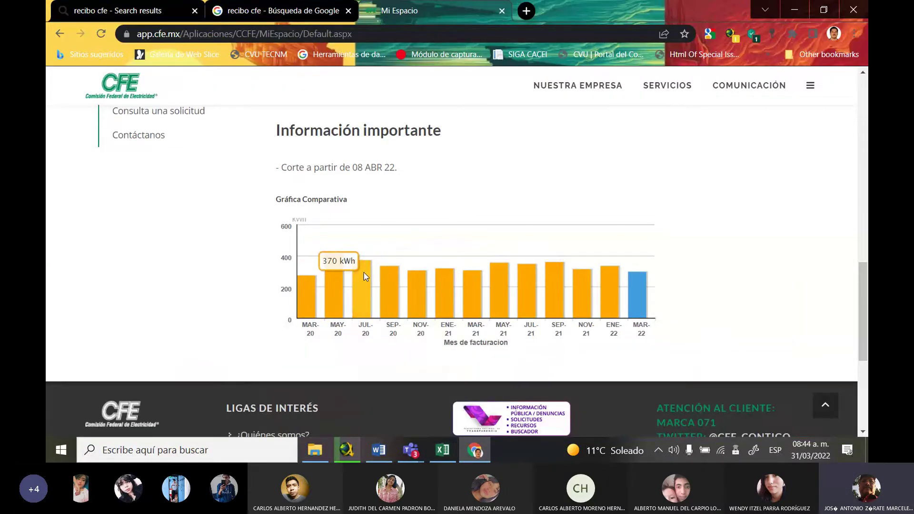
pyautogui.click(440, 451)
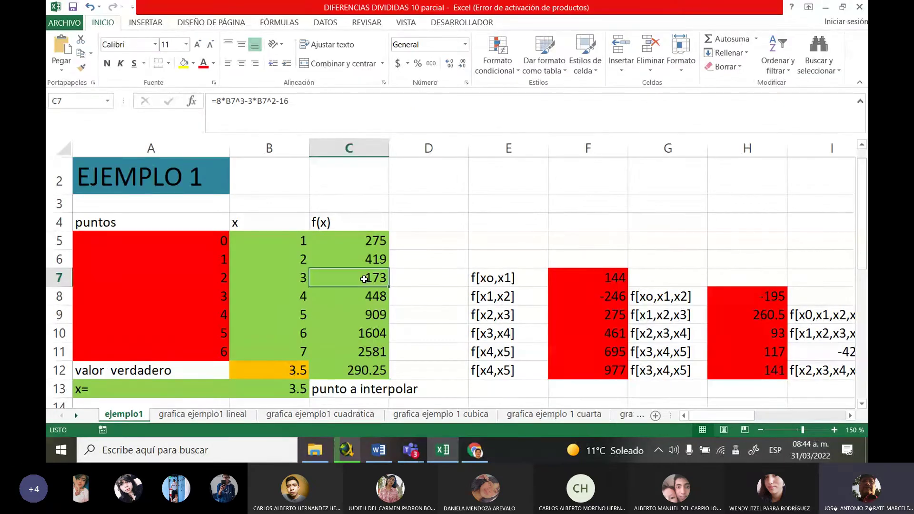
pyautogui.write('370')
pyautogui.press('Return')
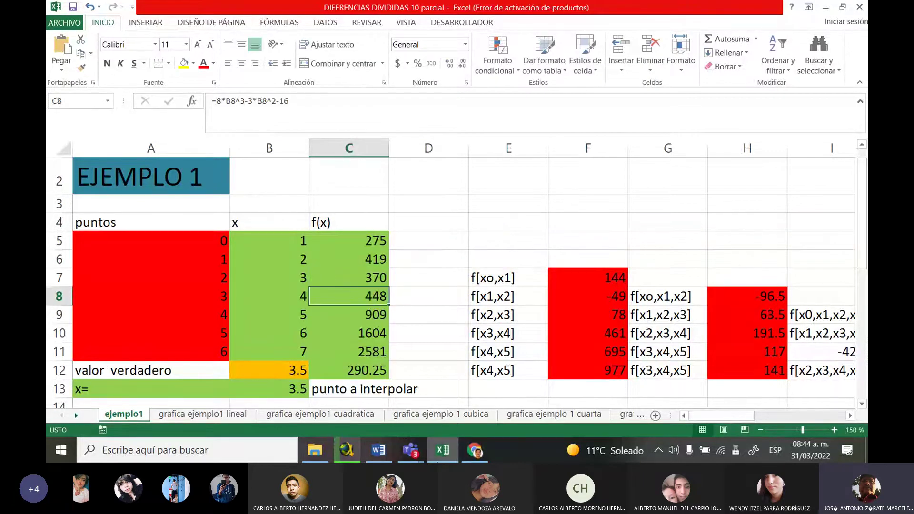
# Step: Look up the SEP-20 consumption in the CFE chart in Chrome and enter 333 as f(x) in Excel cell C8
pyautogui.click(443, 452)
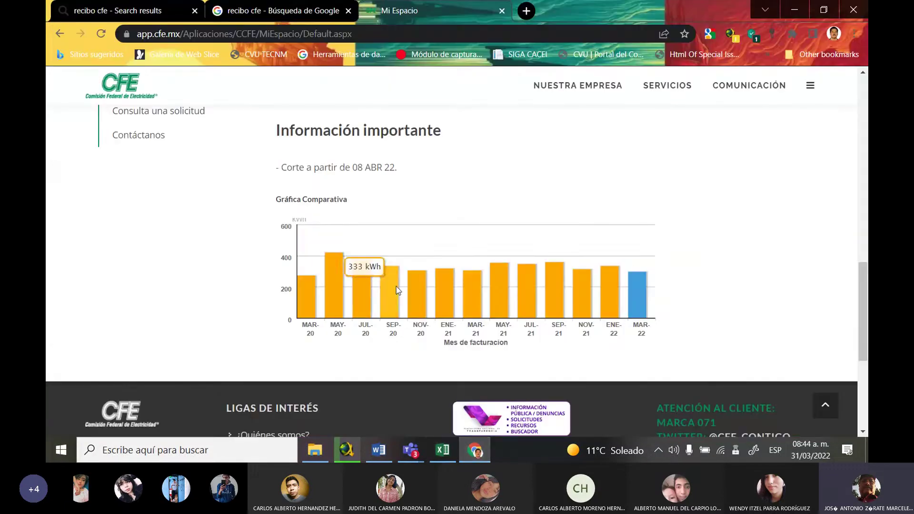
pyautogui.click(442, 450)
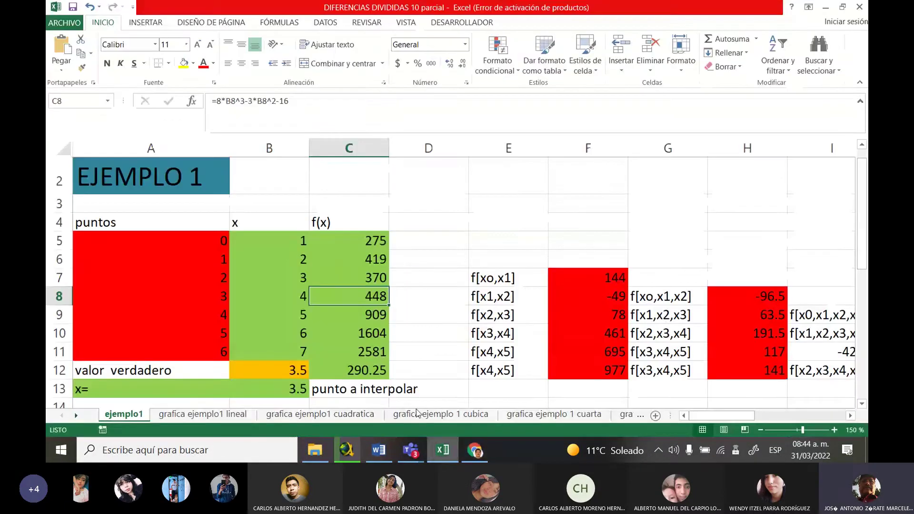
pyautogui.write('333')
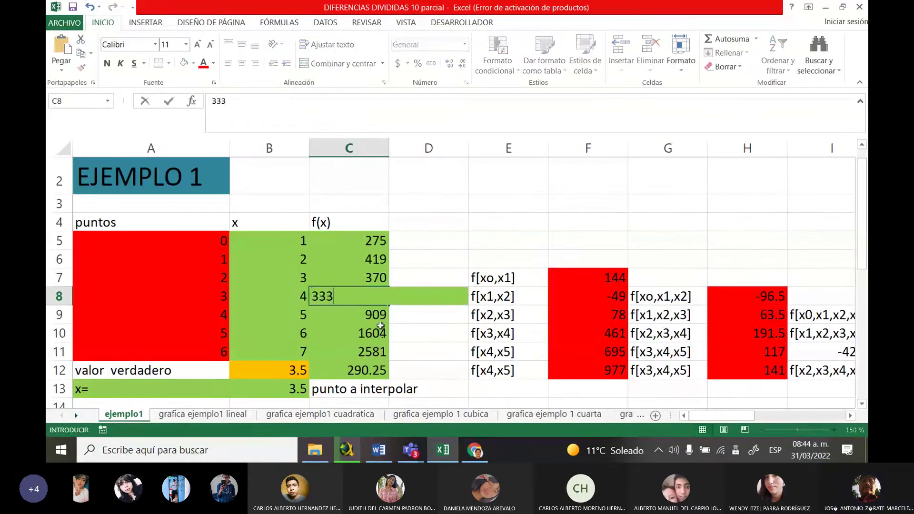
pyautogui.press('Return')
# Step: Look up the NOV-20 consumption in the CFE chart in Chrome and enter 308 as f(x) in Excel cell C9
pyautogui.click(475, 451)
pyautogui.moveTo(412, 289)
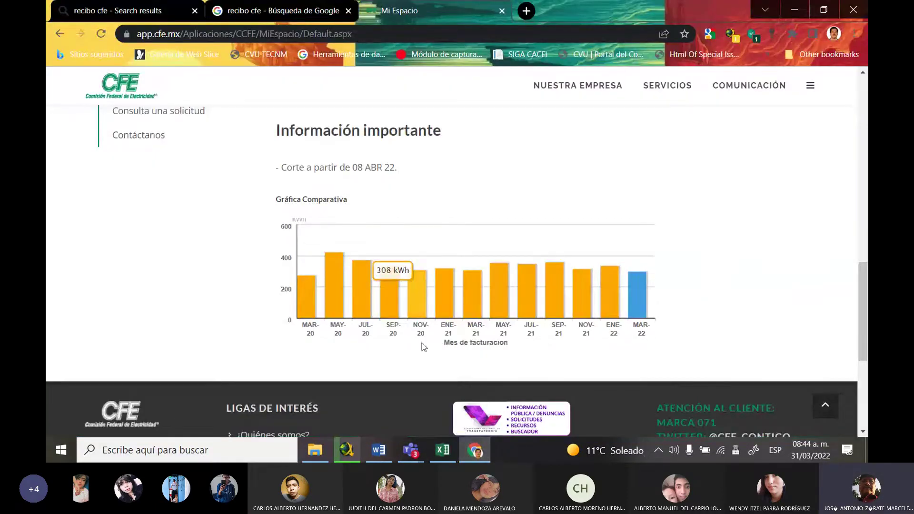
pyautogui.click(442, 450)
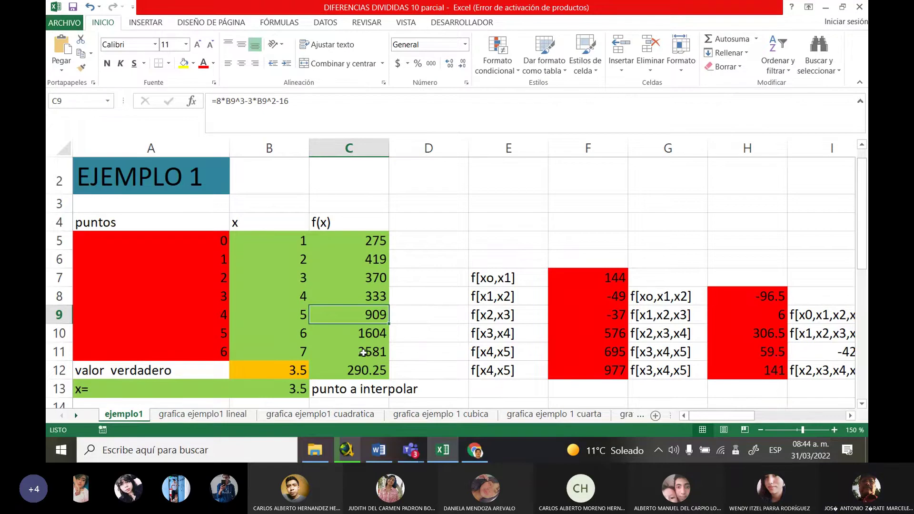
pyautogui.write('308')
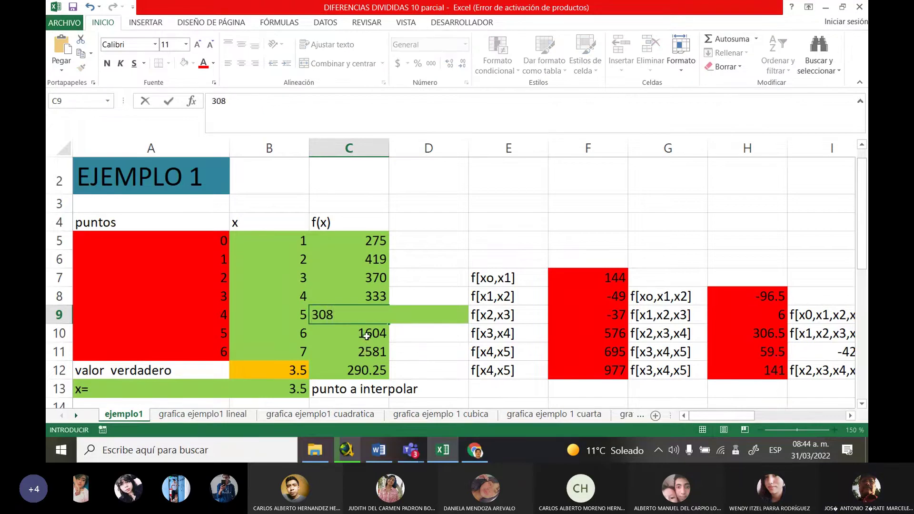
pyautogui.press('Return')
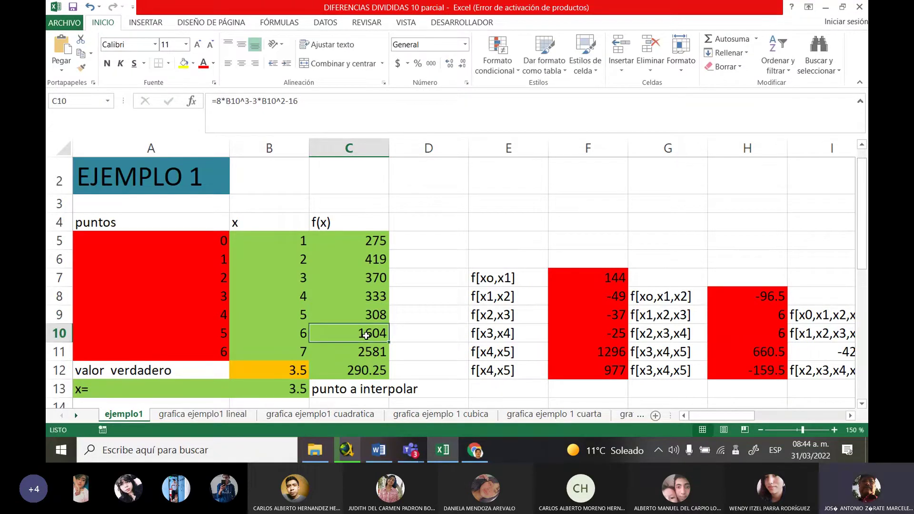
# Step: Look up the ENE-21 consumption in the CFE chart in Chrome and enter 317 as f(x) in Excel cell C10
pyautogui.click(477, 456)
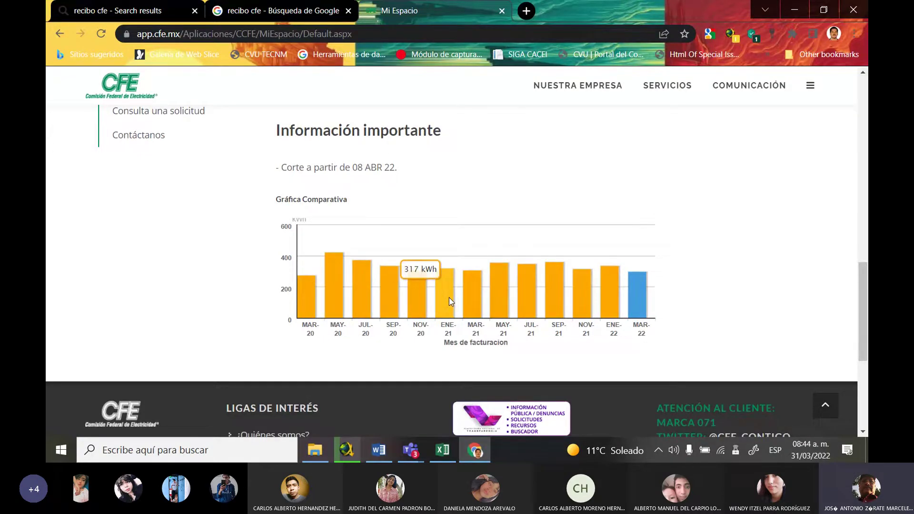
pyautogui.click(450, 452)
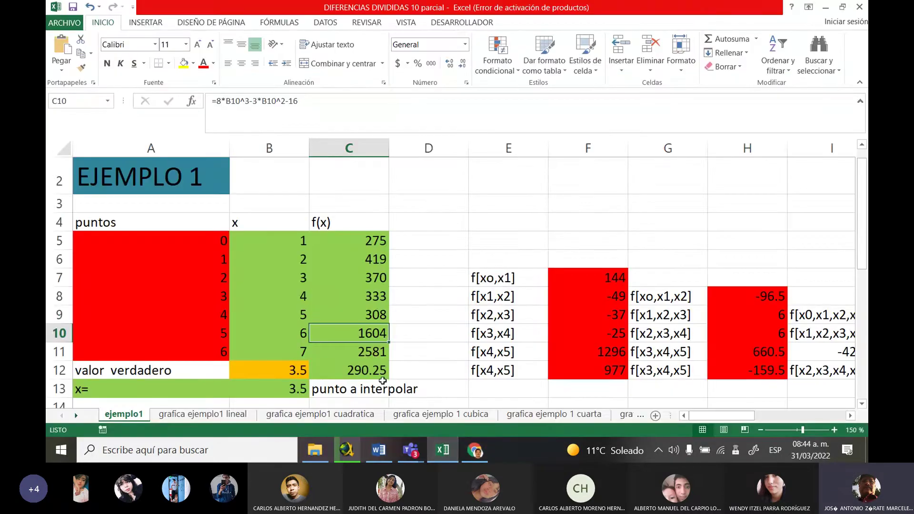
pyautogui.write('317')
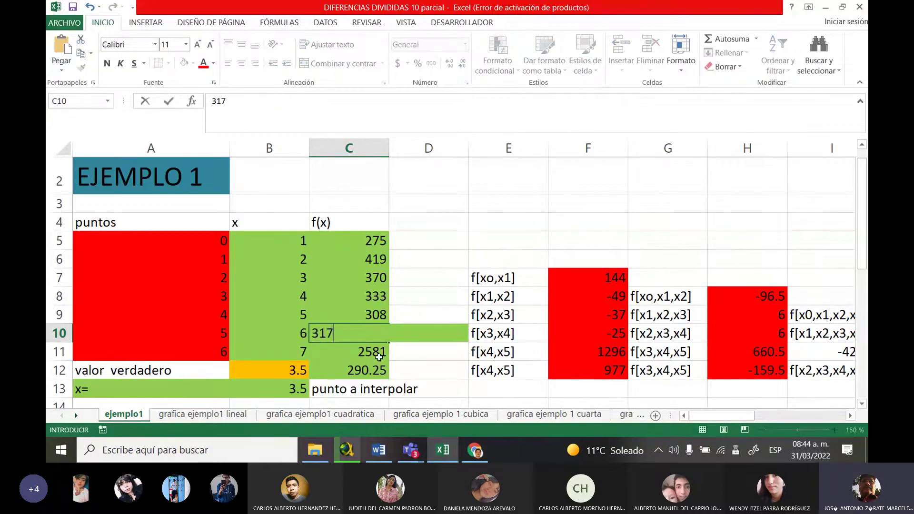
pyautogui.press('Return')
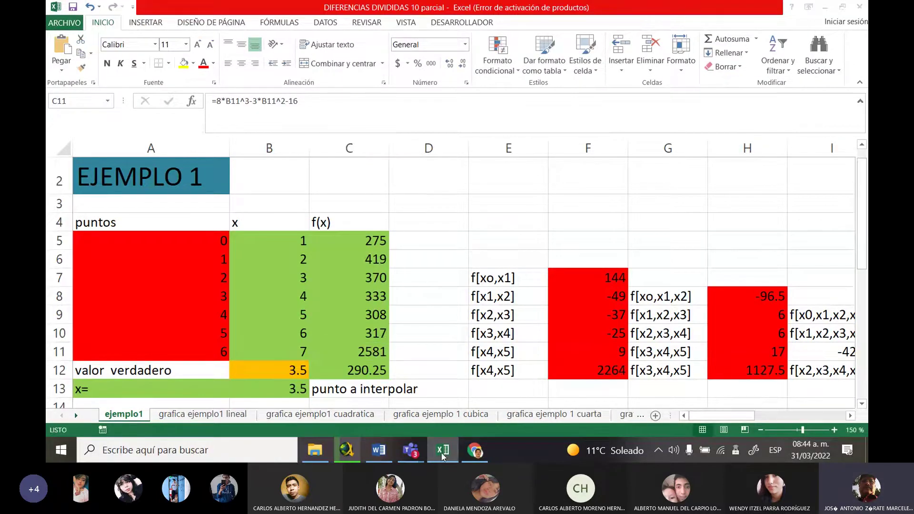
# Step: Look up the MAR-21 consumption in the CFE chart in Chrome and enter 307 as f(x) in Excel cell C11
pyautogui.click(443, 450)
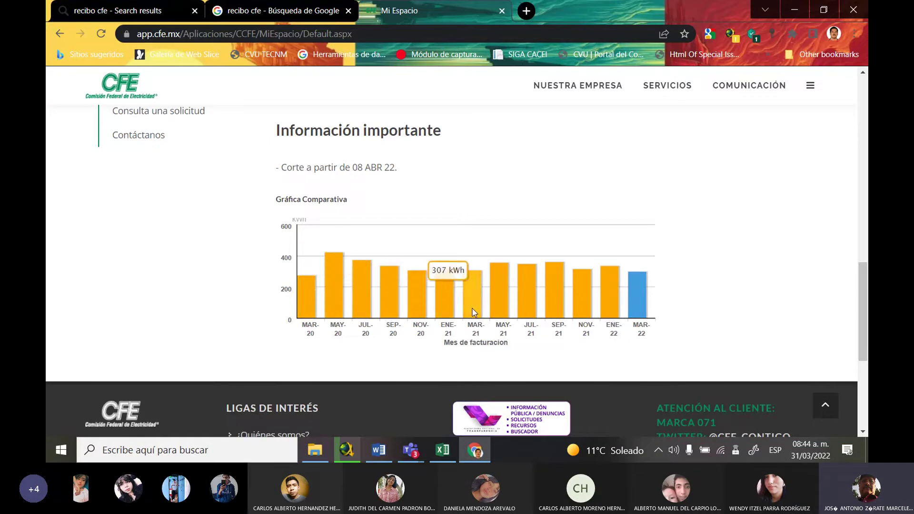
pyautogui.click(443, 450)
pyautogui.click(377, 352)
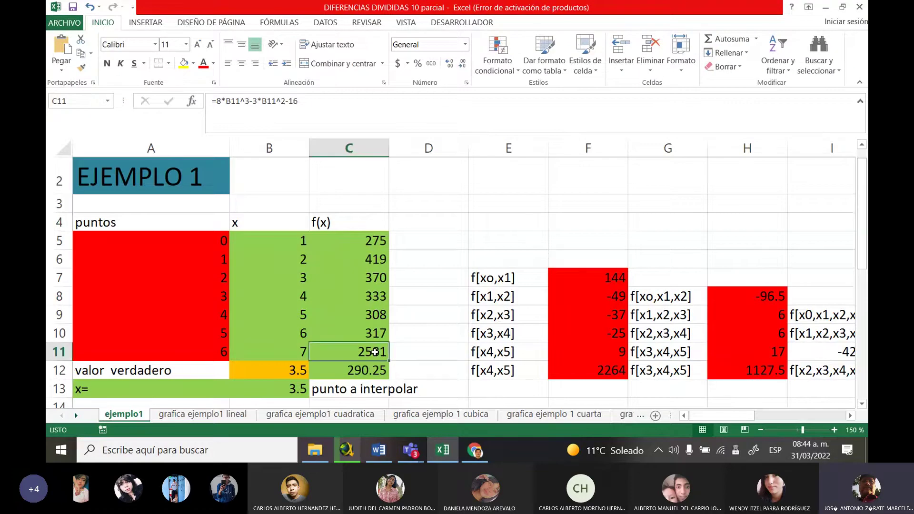
pyautogui.write('307')
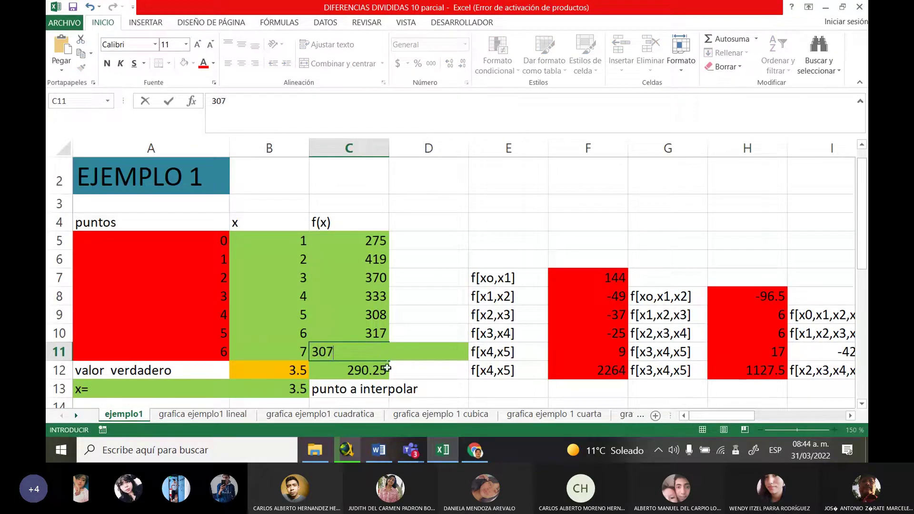
pyautogui.press('Return')
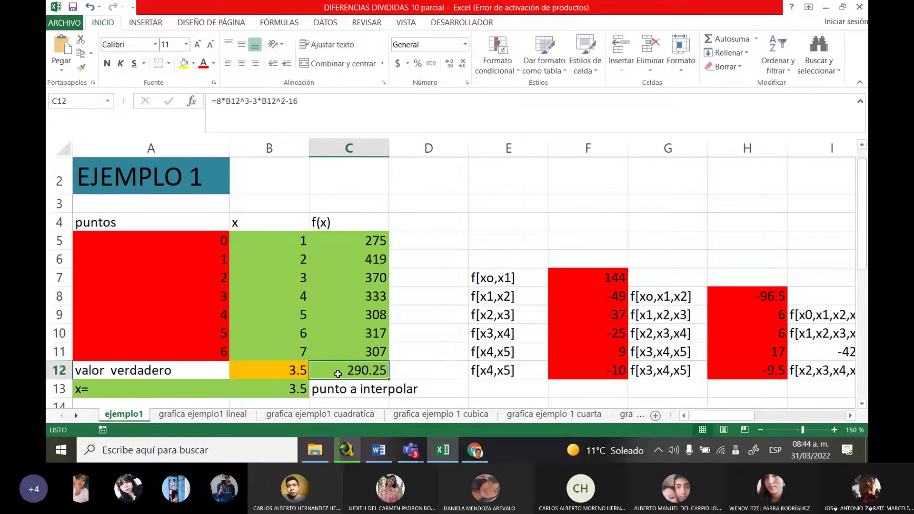
# Step: Set the x of the valor verdadero row in cell B12 to 8
pyautogui.click(284, 372)
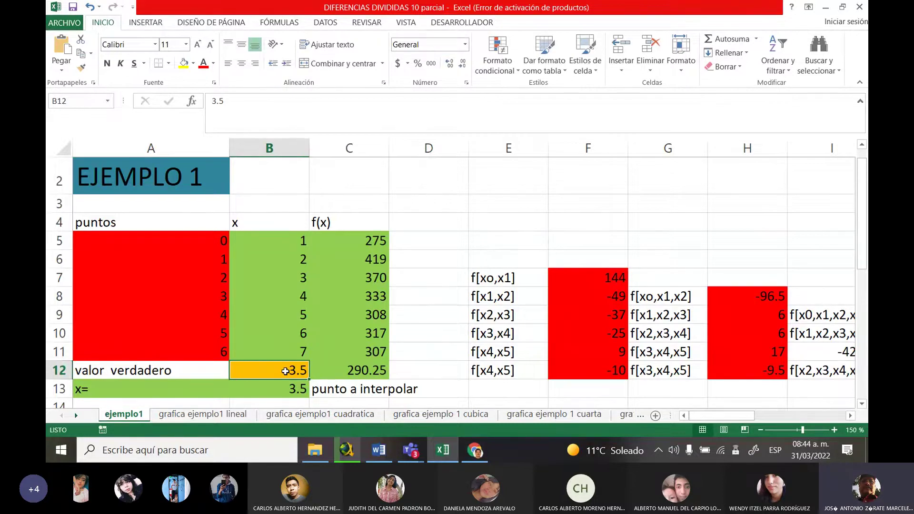
pyautogui.write('8')
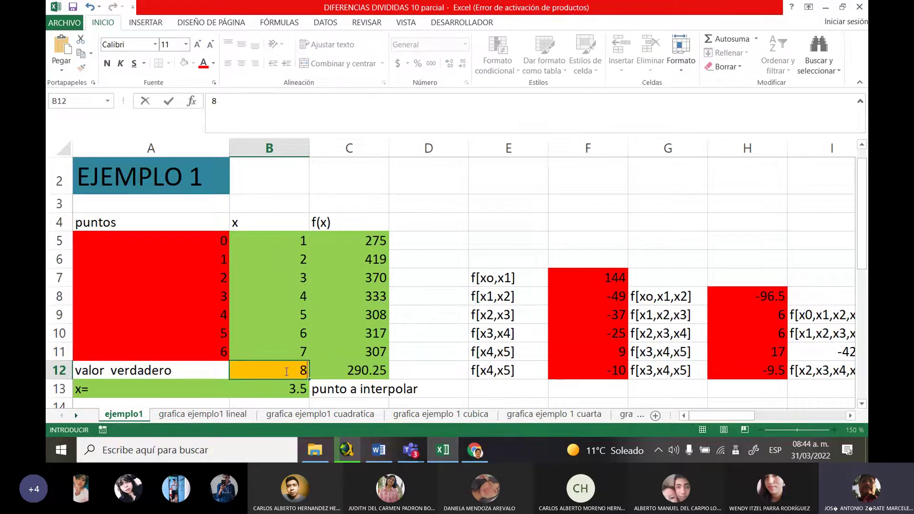
pyautogui.click(351, 368)
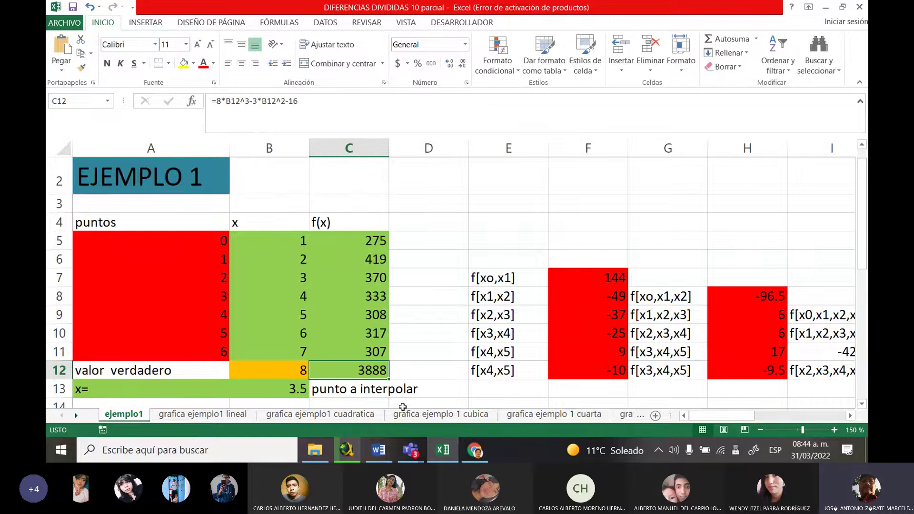
# Step: Look up the MAY-21 consumption in the CFE chart in Chrome and enter 355 as the true value in Excel cell C12
pyautogui.click(439, 452)
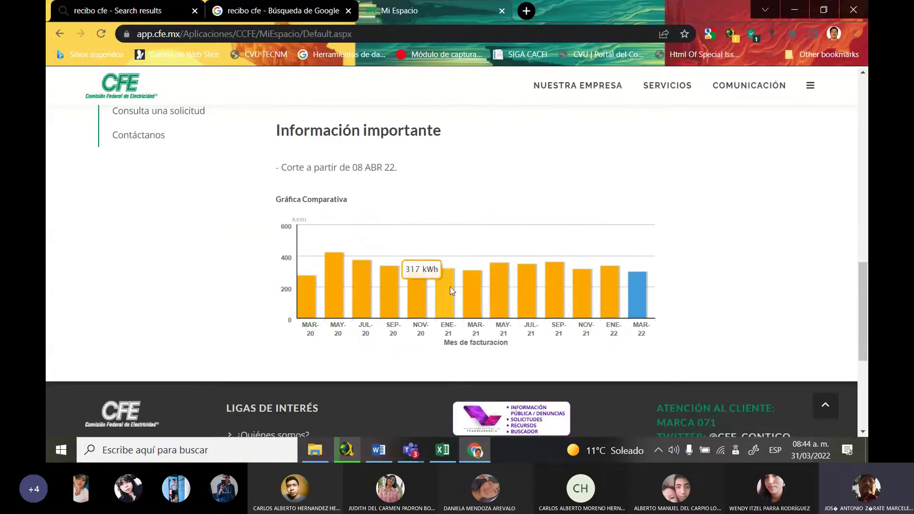
pyautogui.moveTo(417, 290)
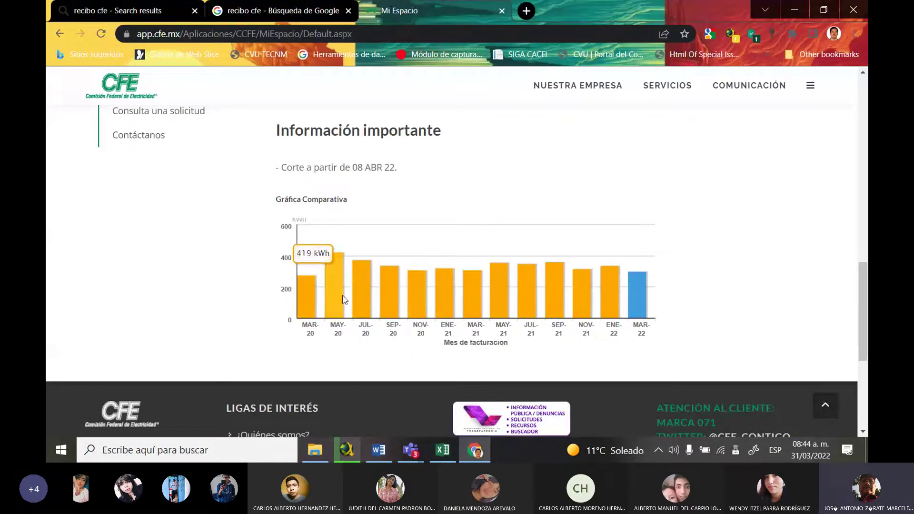
pyautogui.moveTo(396, 304)
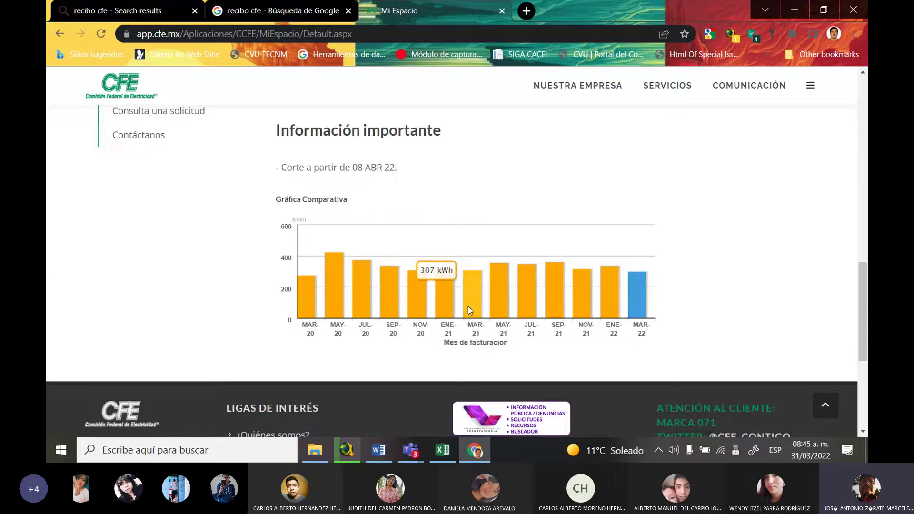
pyautogui.moveTo(505, 306)
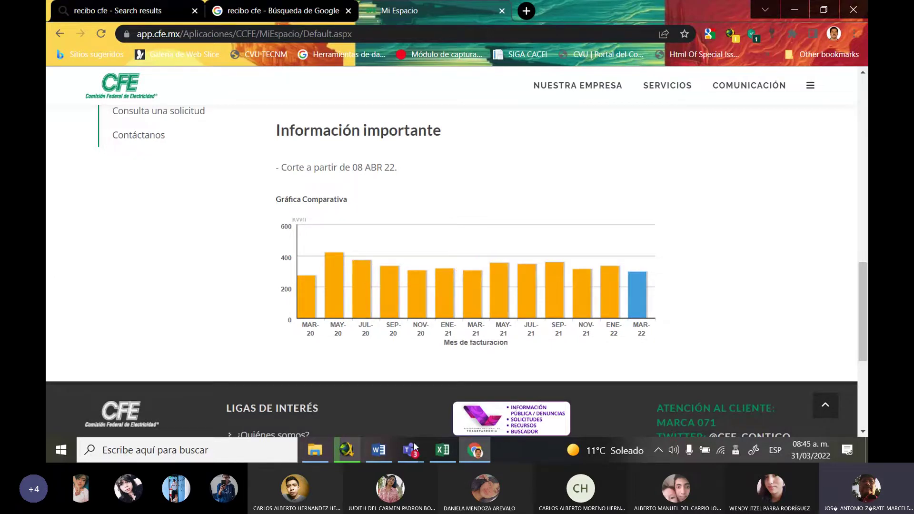
pyautogui.click(444, 451)
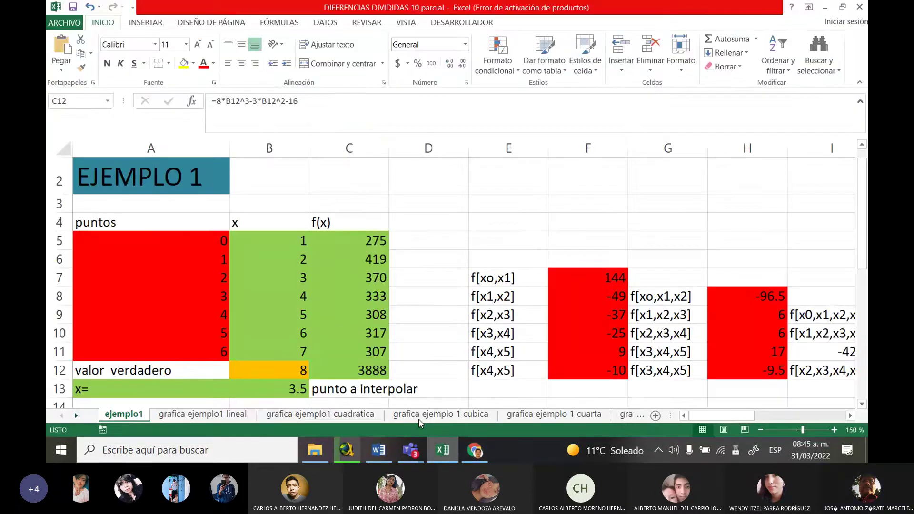
pyautogui.write('355')
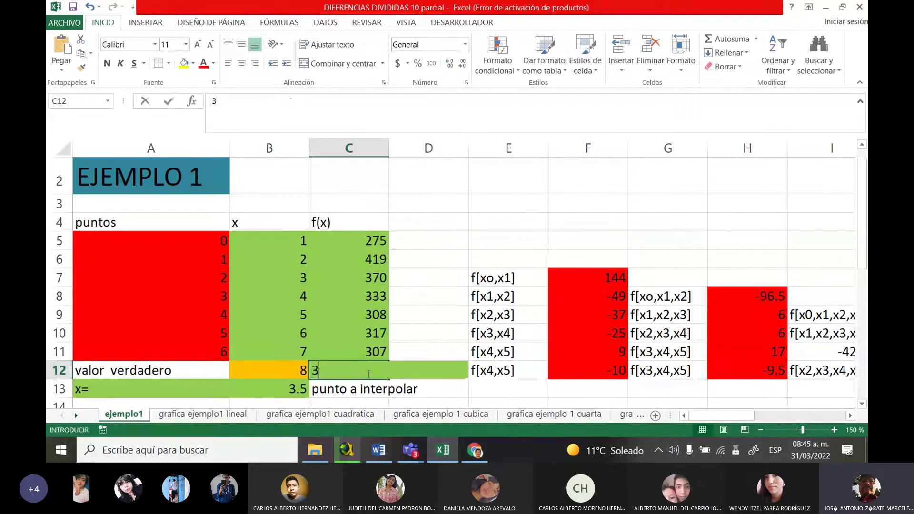
pyautogui.click(439, 328)
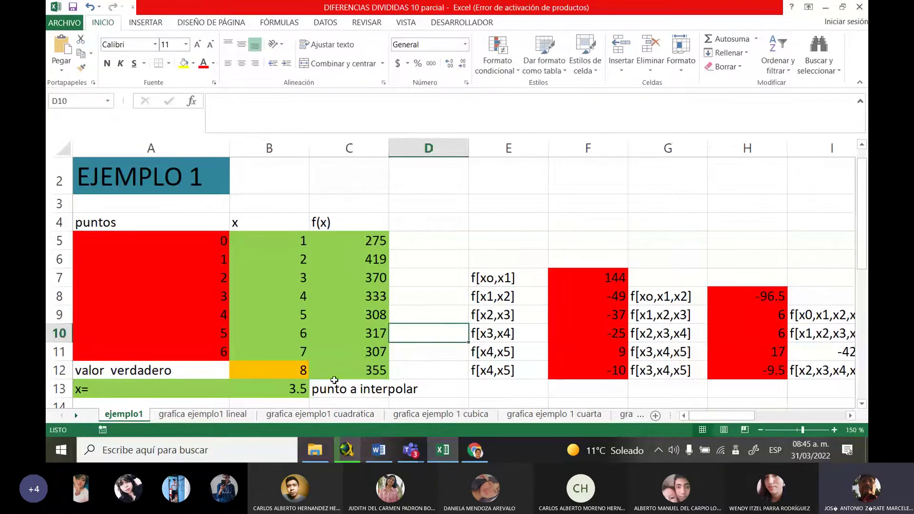
# Step: Set the point to interpolate in cell B13 to 8
pyautogui.click(290, 370)
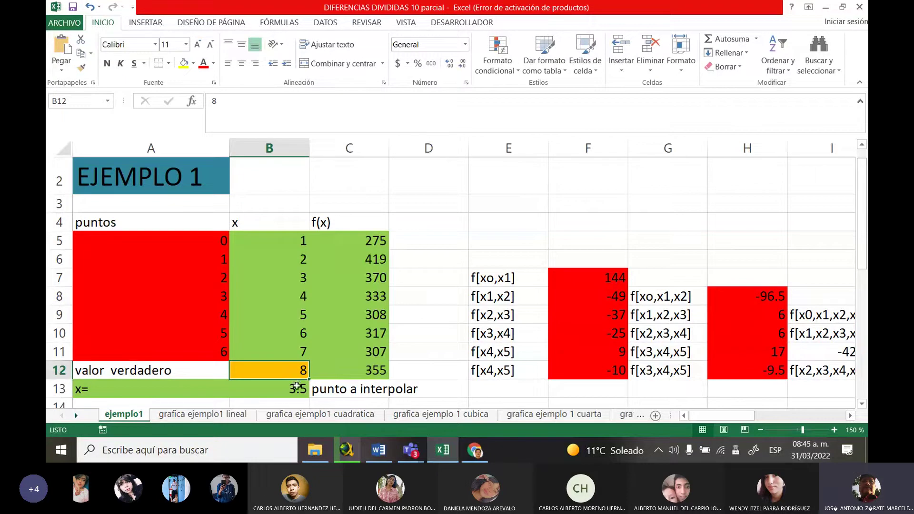
pyautogui.click(295, 388)
pyautogui.write('8')
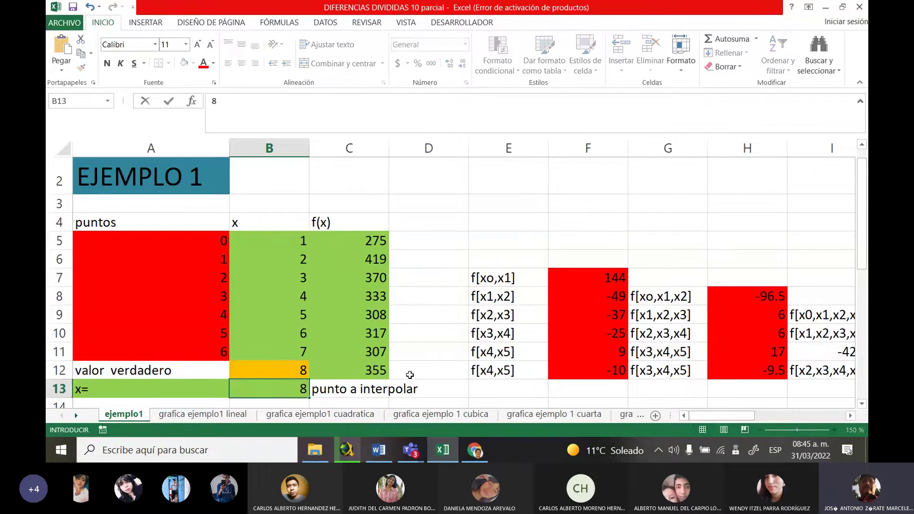
pyautogui.click(426, 388)
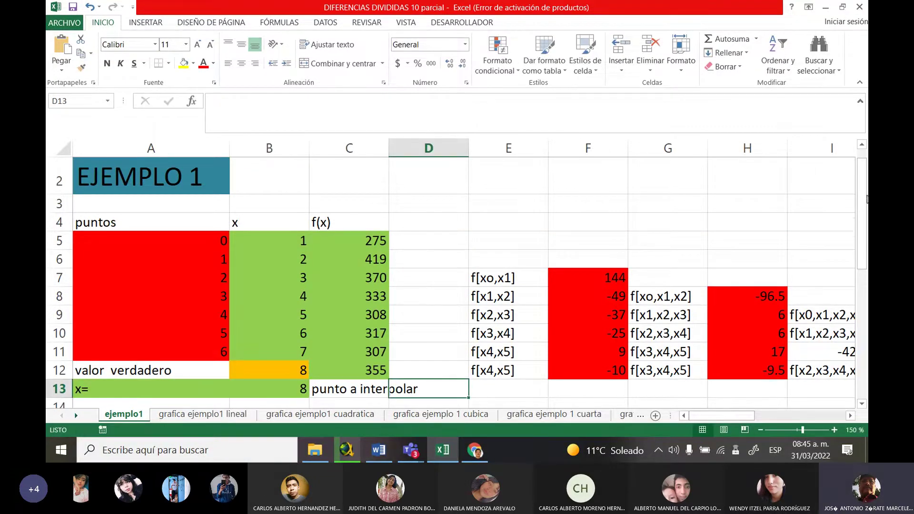
# Step: Compare the N=1 result in cell G17 with the CFE chart in Chrome and the true value in Excel cell C12
pyautogui.moveTo(862, 199); pyautogui.dragTo(774, 318)
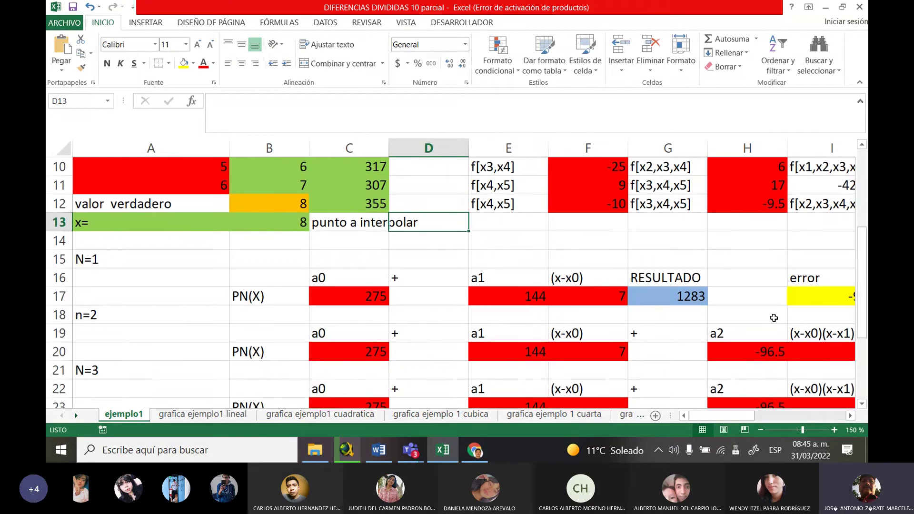
pyautogui.click(652, 295)
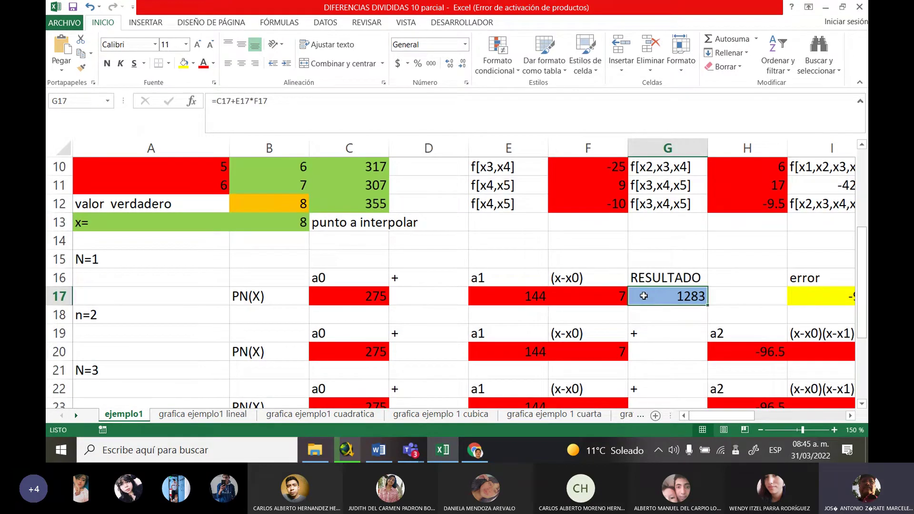
pyautogui.click(478, 455)
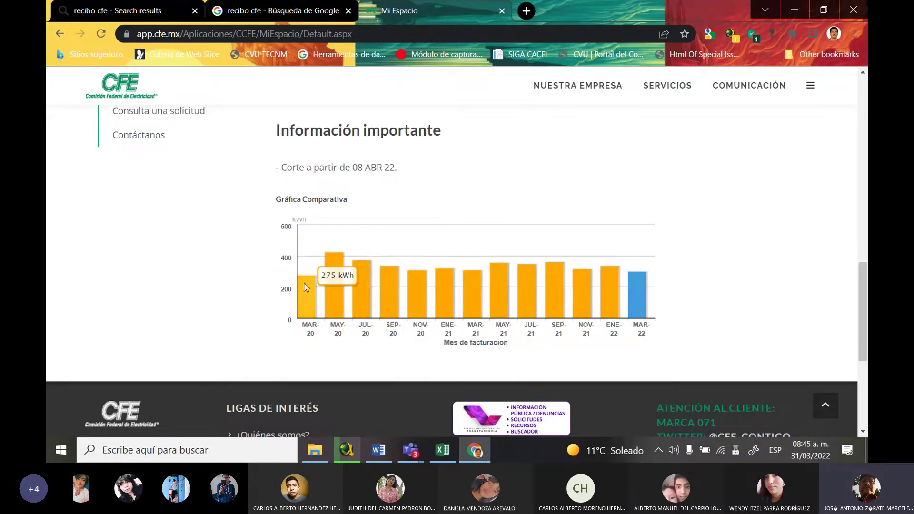
pyautogui.click(801, 10)
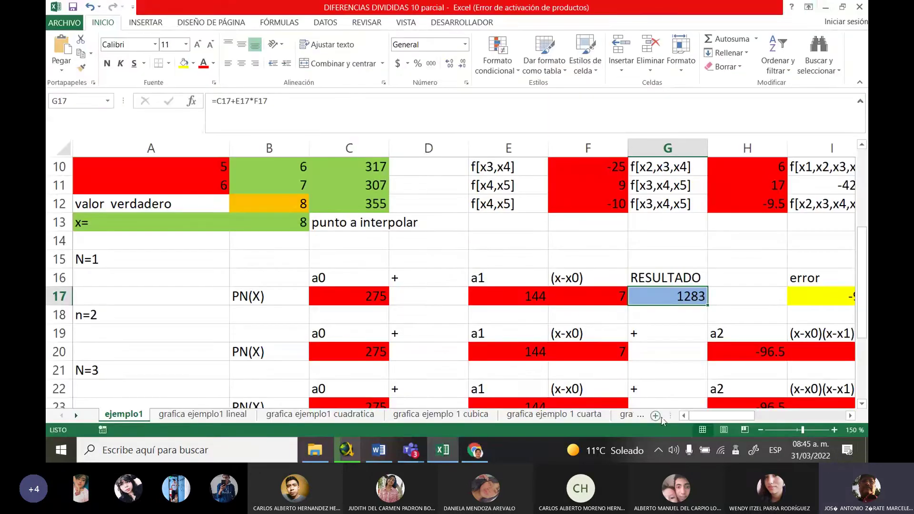
pyautogui.moveTo(723, 412)
pyautogui.mouseDown()
pyautogui.moveTo(749, 412)
pyautogui.moveTo(724, 413)
pyautogui.mouseUp()
pyautogui.click(373, 209)
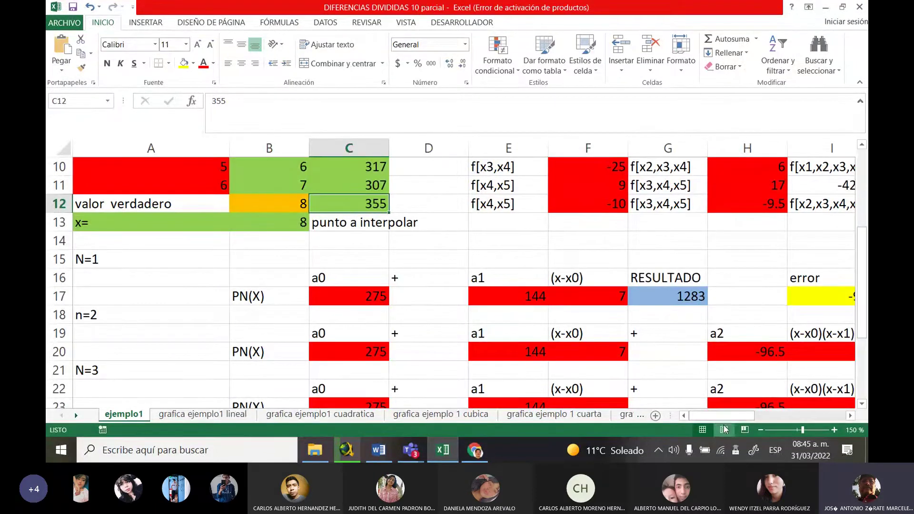
# Step: Examine the results and errors of the second- and third-degree polynomials in rows 20 and 23
pyautogui.moveTo(726, 416); pyautogui.dragTo(756, 425)
pyautogui.click(618, 357)
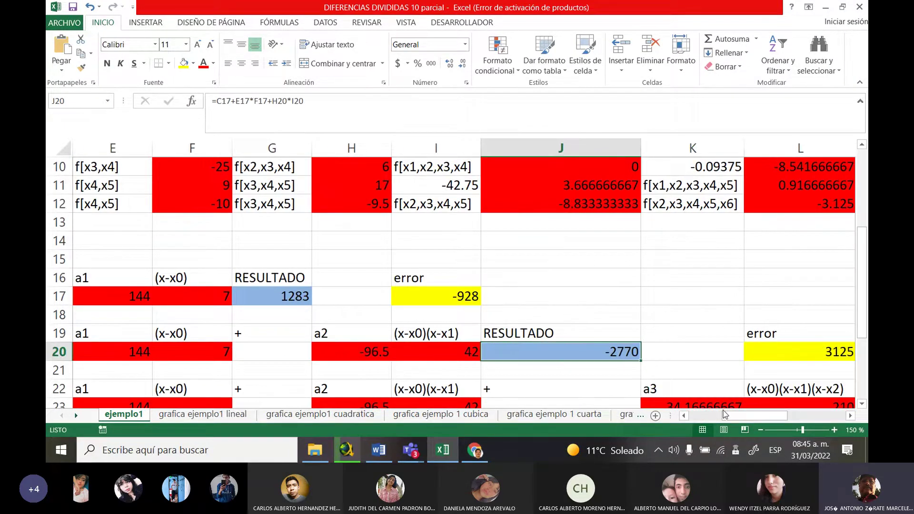
pyautogui.hscroll(2, 703, 364)
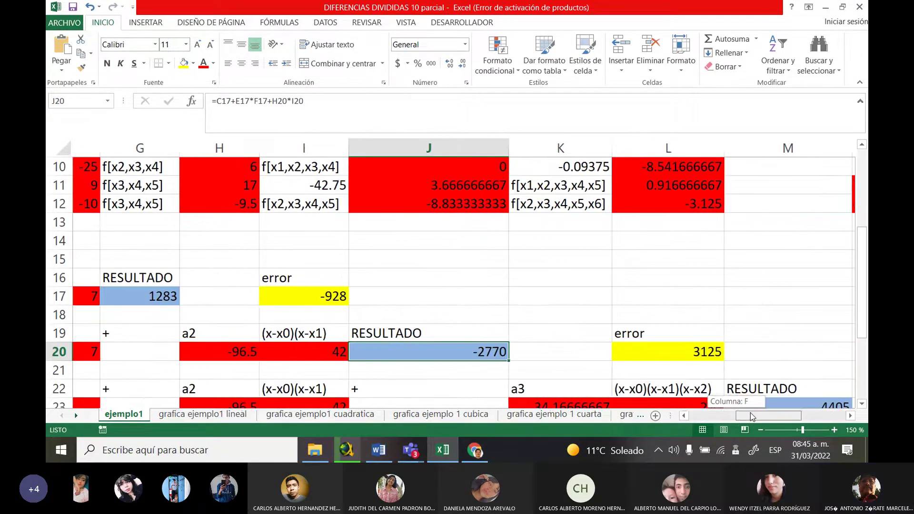
pyautogui.click(676, 352)
pyautogui.moveTo(863, 238); pyautogui.dragTo(862, 297)
pyautogui.click(640, 278)
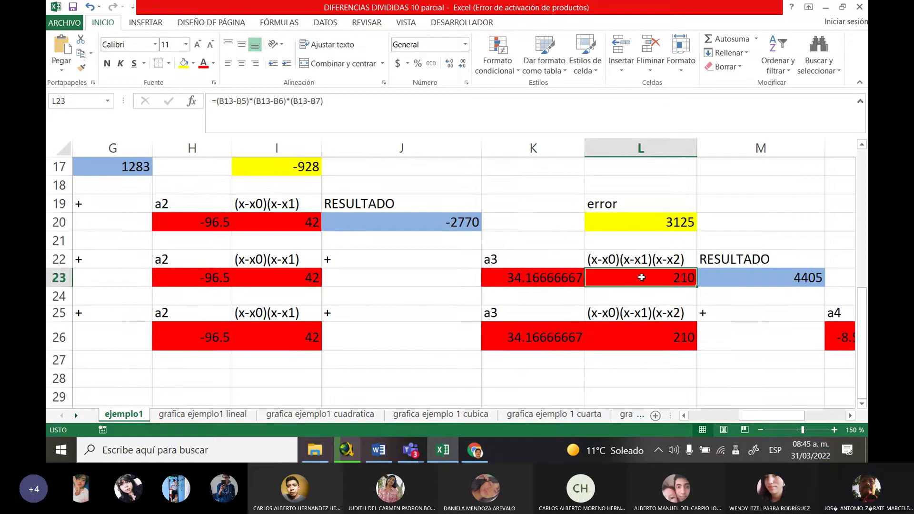
pyautogui.click(753, 278)
pyautogui.moveTo(761, 417); pyautogui.dragTo(791, 421)
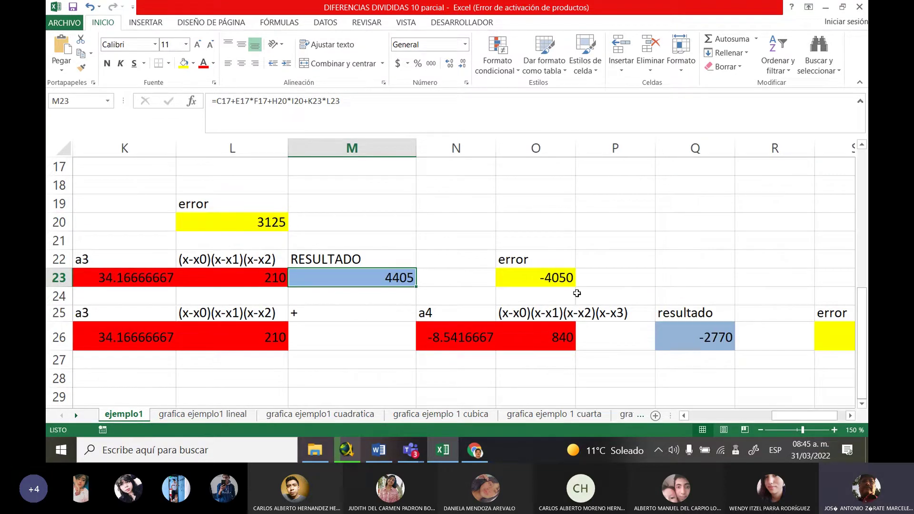
pyautogui.click(564, 283)
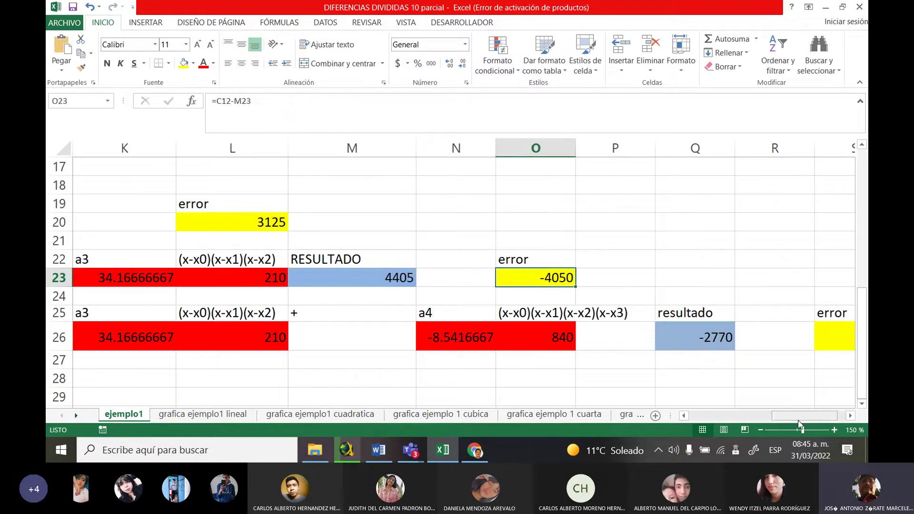
# Step: Examine the fourth-degree polynomial's result in cell Q26 and its error in cell S26
pyautogui.moveTo(790, 421)
pyautogui.mouseDown()
pyautogui.moveTo(781, 420)
pyautogui.moveTo(791, 421)
pyautogui.mouseUp()
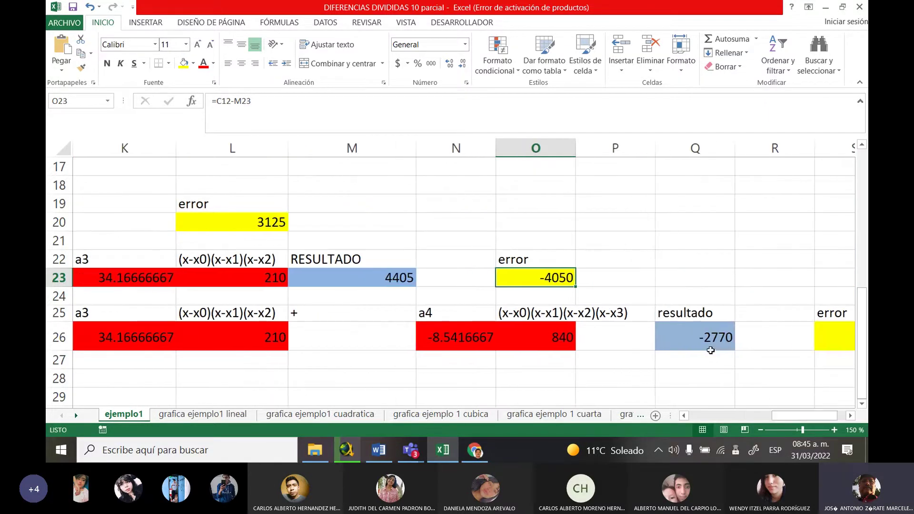
pyautogui.click(710, 353)
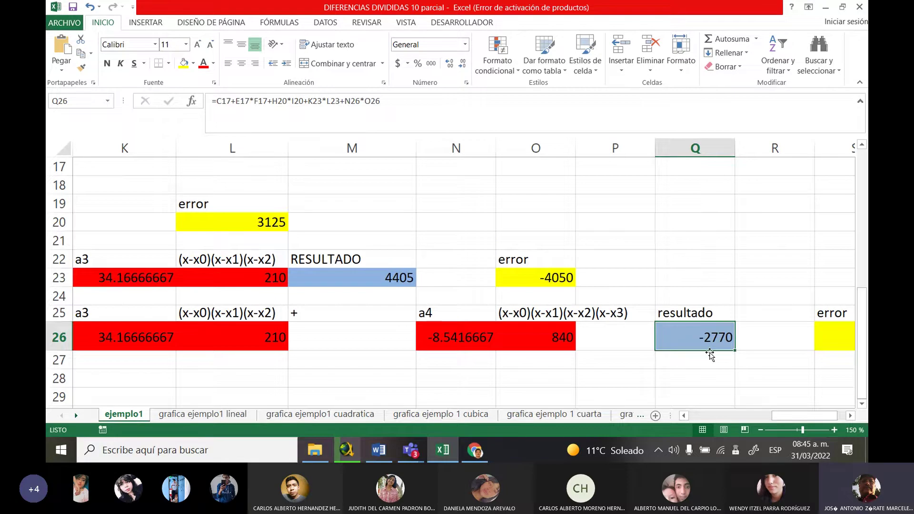
pyautogui.moveTo(825, 417); pyautogui.dragTo(836, 420)
pyautogui.click(755, 332)
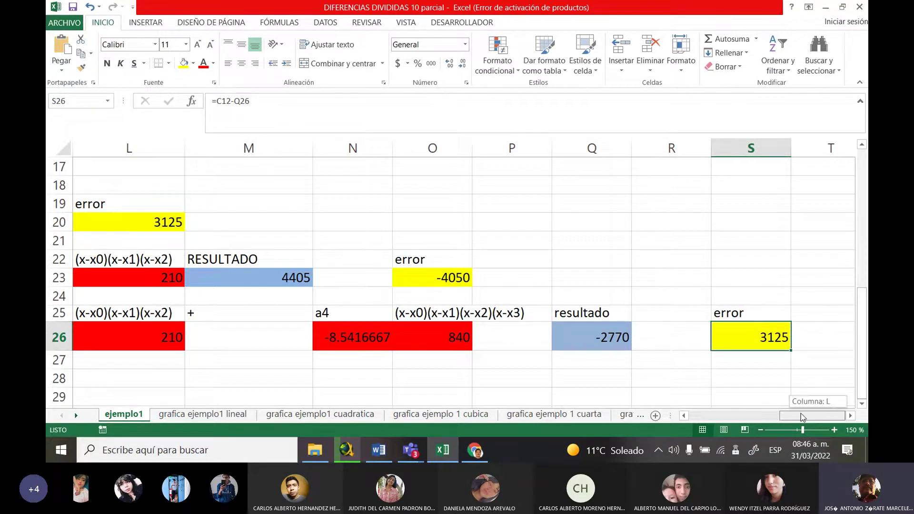
pyautogui.moveTo(801, 414); pyautogui.dragTo(726, 415)
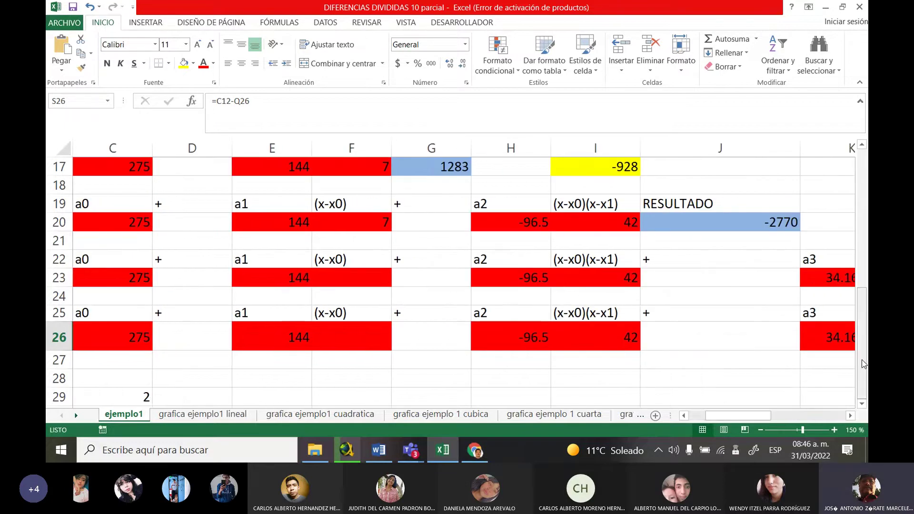
# Step: Examine the data points in B6:C11 and the results and errors of the interpolating polynomials below them
pyautogui.scroll(4, 837, 338)
pyautogui.moveTo(739, 415); pyautogui.dragTo(722, 416)
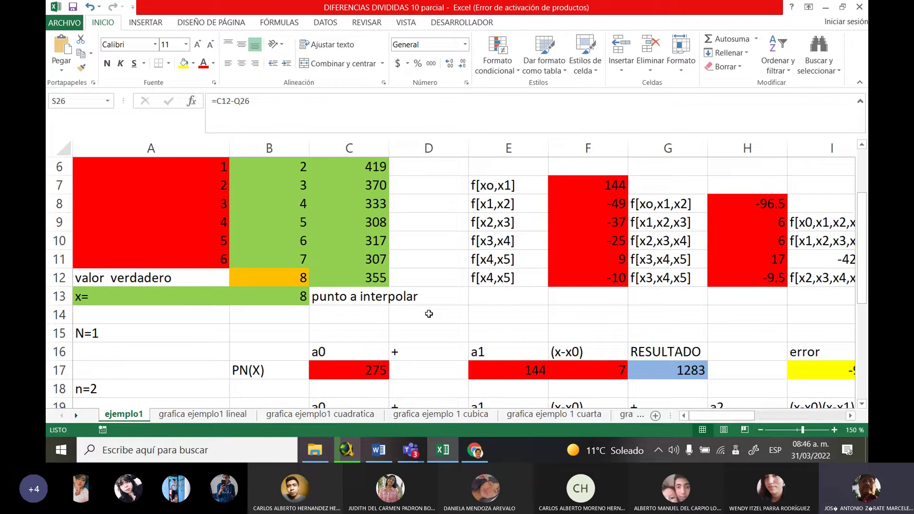
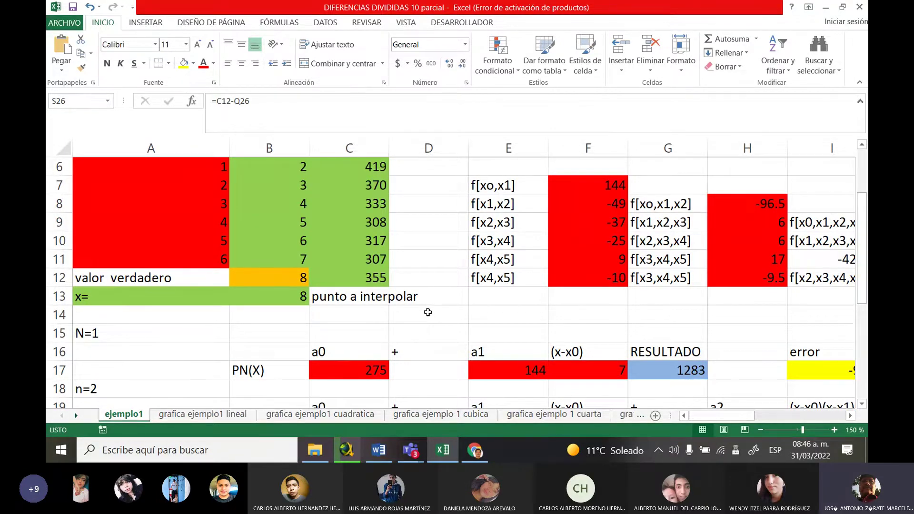
pyautogui.moveTo(278, 165); pyautogui.dragTo(368, 257)
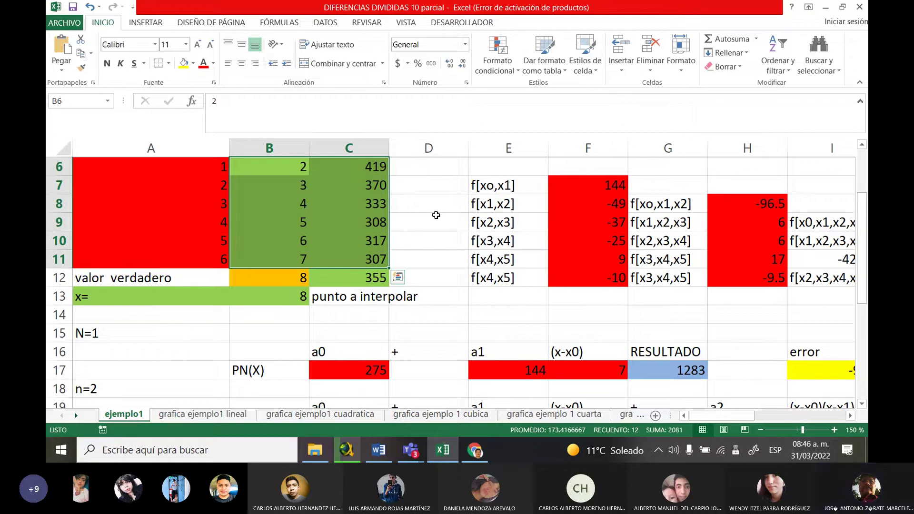
pyautogui.moveTo(865, 298); pyautogui.dragTo(866, 350)
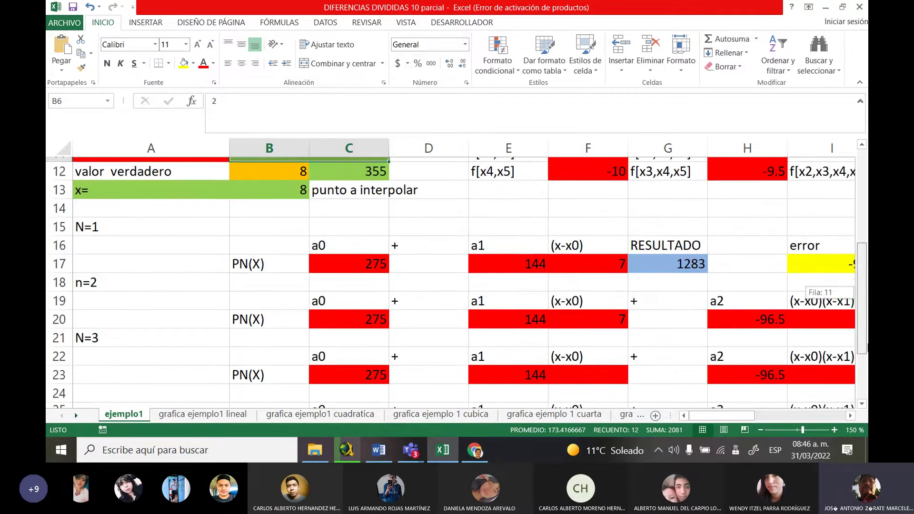
pyautogui.moveTo(741, 418); pyautogui.dragTo(808, 415)
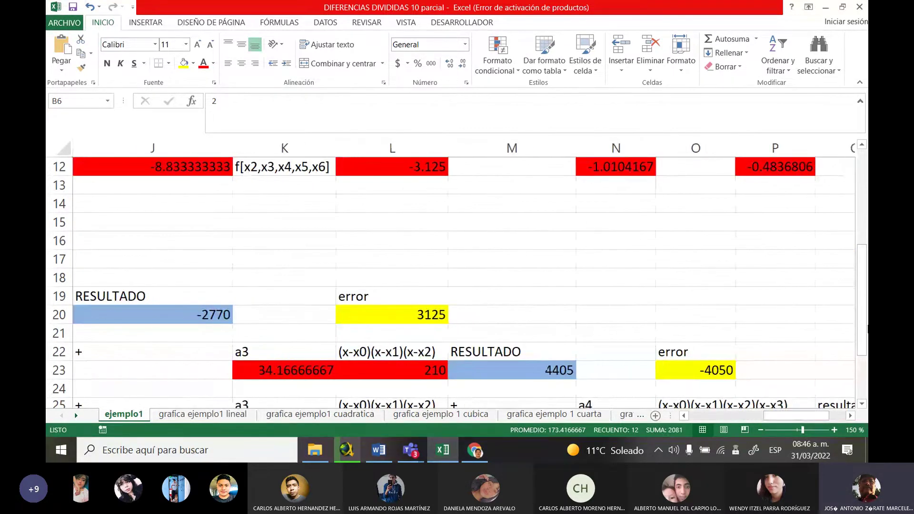
pyautogui.scroll(-2, 838, 321)
pyautogui.moveTo(776, 415); pyautogui.dragTo(704, 416)
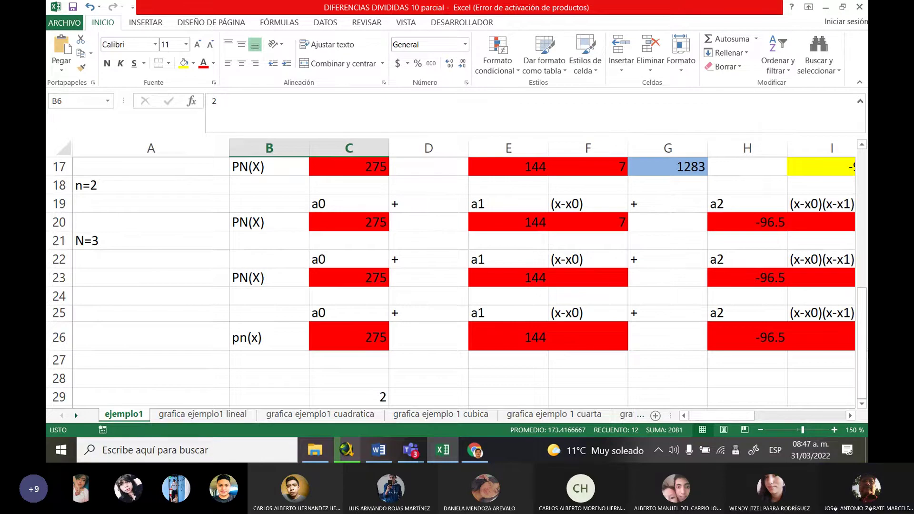
# Step: Set the x of the true value in cell B12 to 1.5
pyautogui.scroll(4, 255, 343)
pyautogui.click(287, 311)
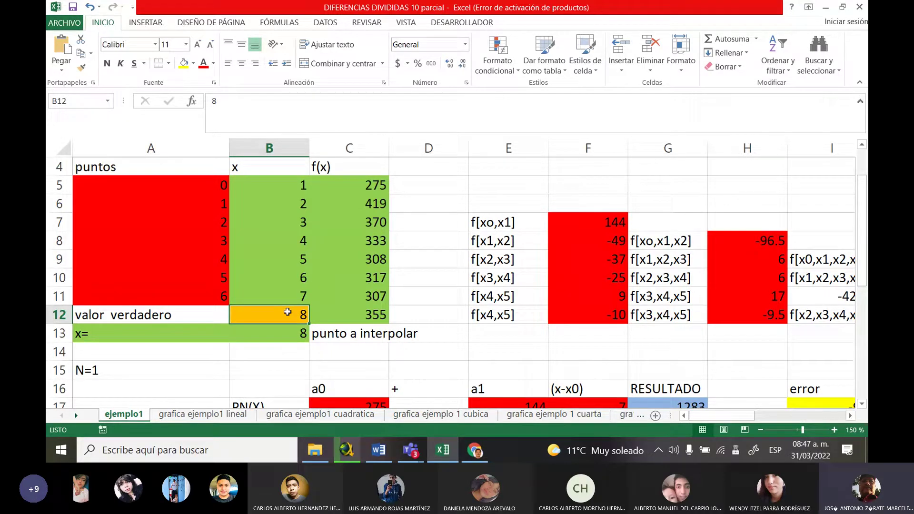
pyautogui.write('1')
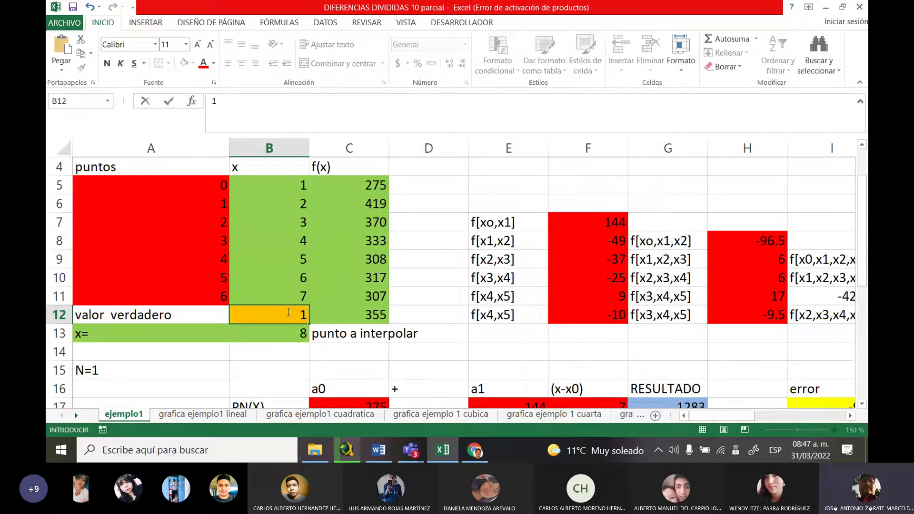
pyautogui.write('.5')
pyautogui.press('Return')
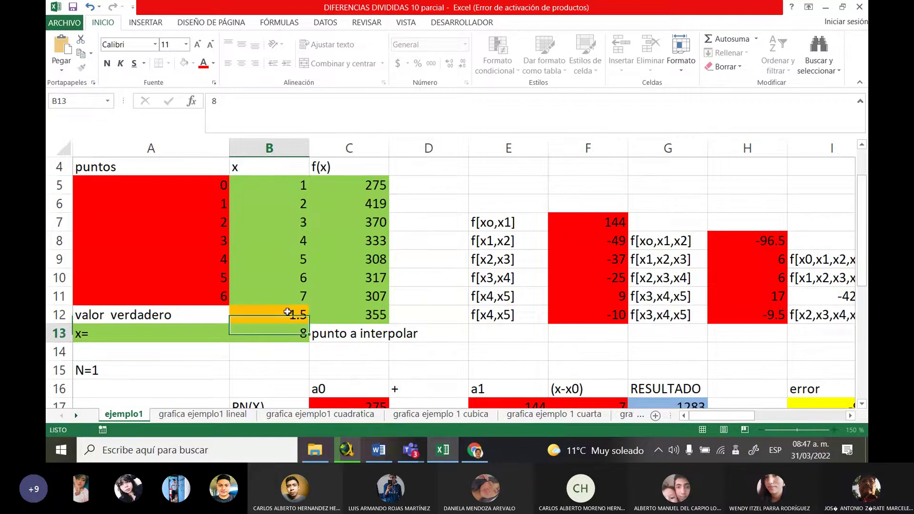
# Step: Examine the first two data points in B5:C6 and the first-degree polynomial's result in cell G17
pyautogui.click(304, 185)
pyautogui.moveTo(304, 185); pyautogui.dragTo(358, 199)
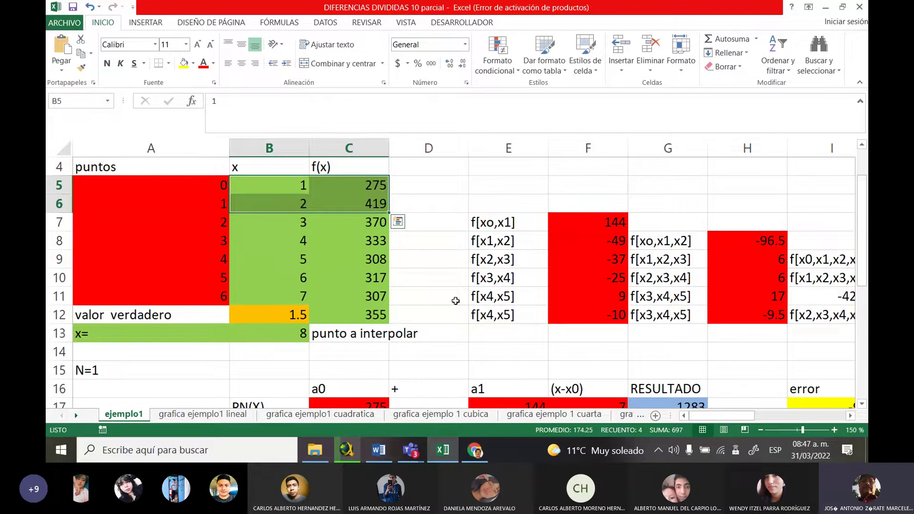
pyautogui.click(440, 352)
pyautogui.moveTo(863, 261); pyautogui.dragTo(862, 295)
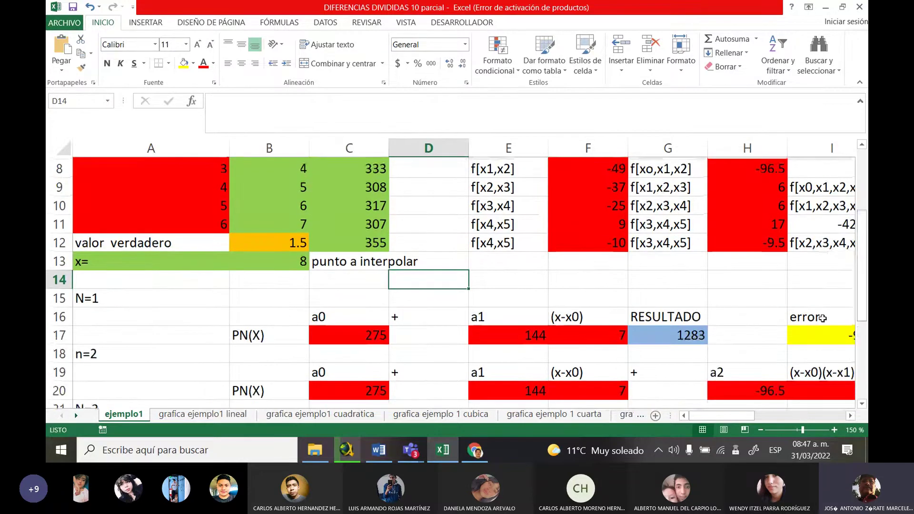
pyautogui.click(674, 336)
pyautogui.moveTo(709, 415); pyautogui.dragTo(725, 414)
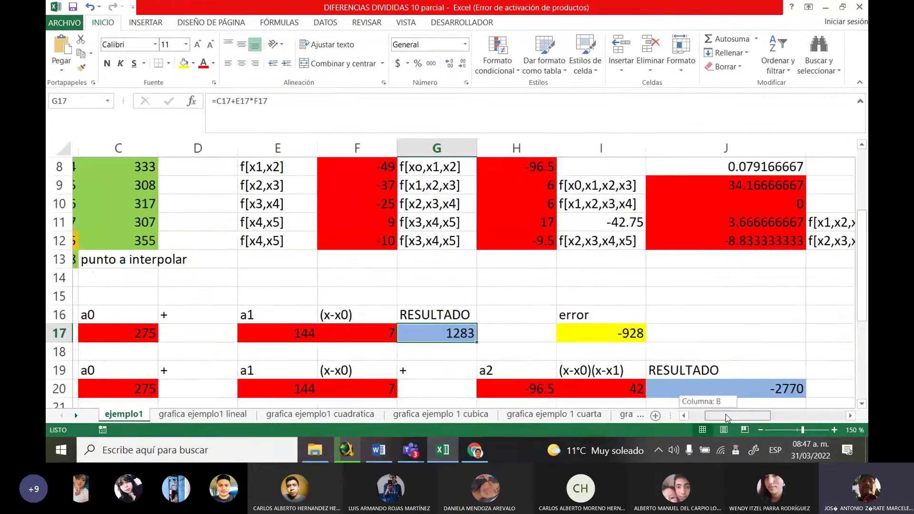
# Step: Examine the second-degree result in cell J20 and the higher-degree polynomials' results and errors below it
pyautogui.click(751, 393)
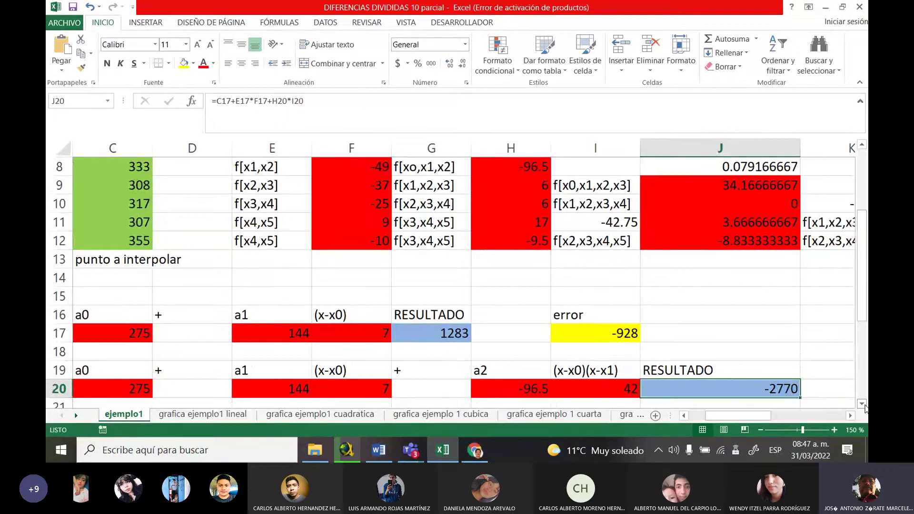
pyautogui.scroll(-2, 832, 418)
pyautogui.moveTo(740, 415); pyautogui.dragTo(789, 416)
pyautogui.moveTo(863, 343); pyautogui.dragTo(866, 381)
pyautogui.moveTo(788, 416); pyautogui.dragTo(686, 409)
pyautogui.click(667, 397)
pyautogui.moveTo(863, 334); pyautogui.dragTo(862, 186)
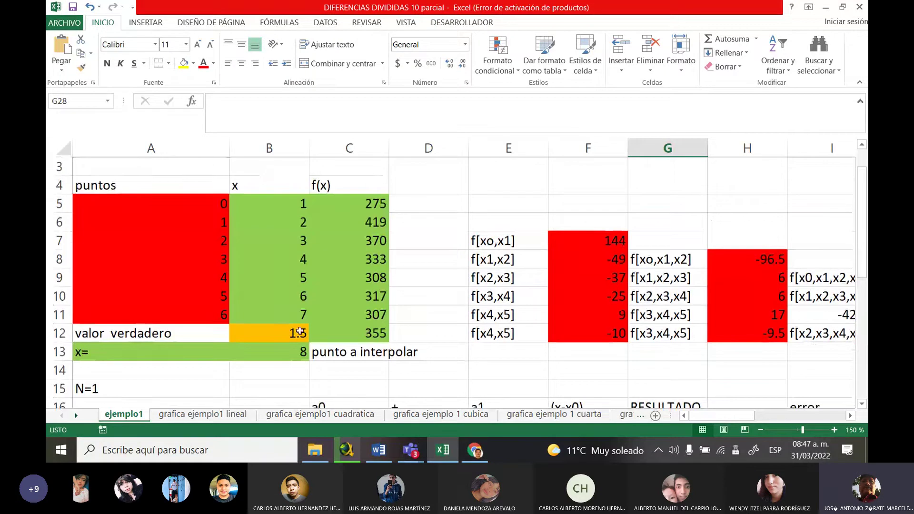
# Step: Set the x of the true value in cell B12 to 2.4
pyautogui.click(298, 332)
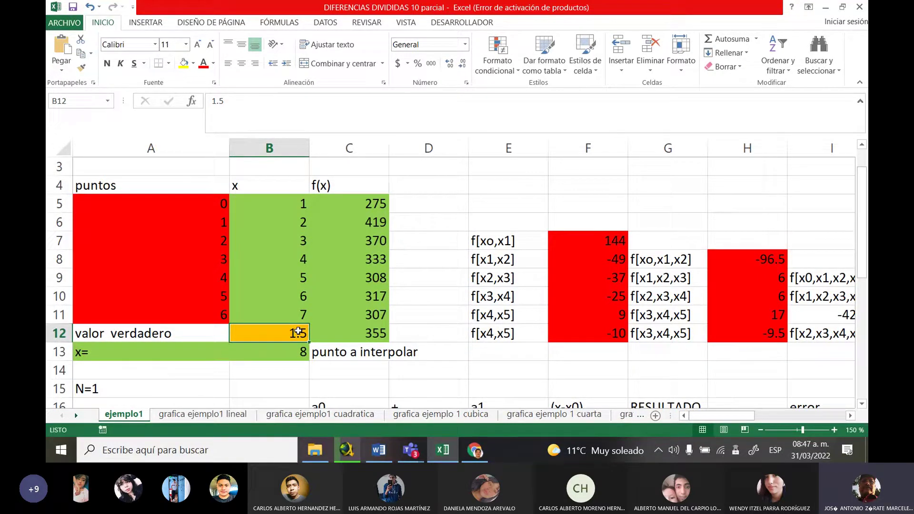
pyautogui.write('2.4')
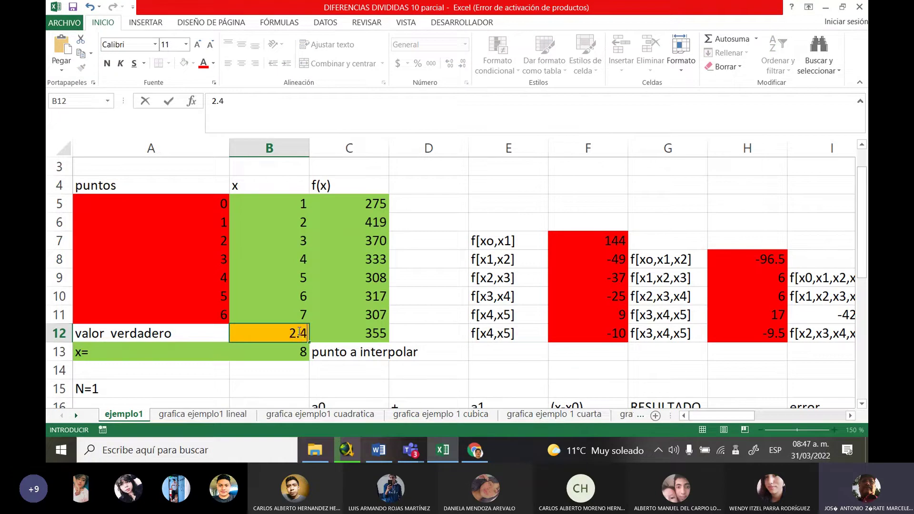
pyautogui.press('Return')
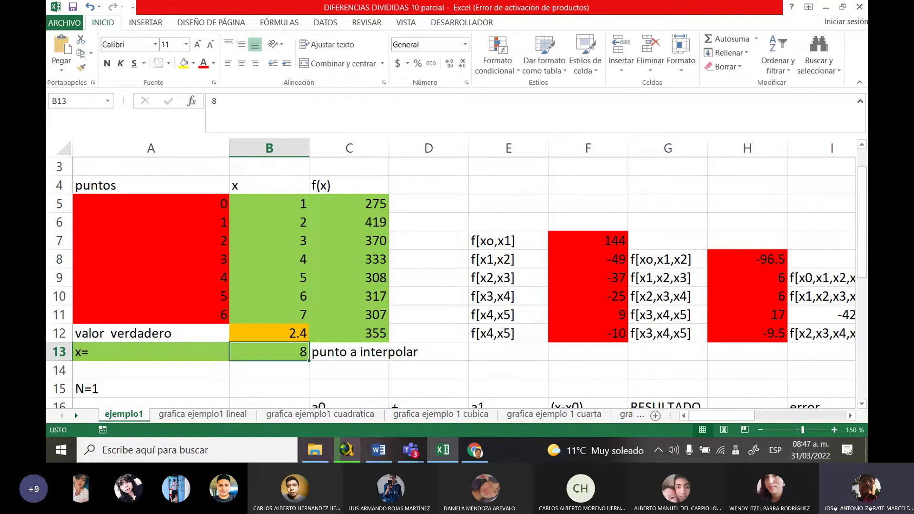
# Step: Review the RESULTADO and error cells of the polynomials in rows 17, 20, 23 and 26
pyautogui.click(864, 405)
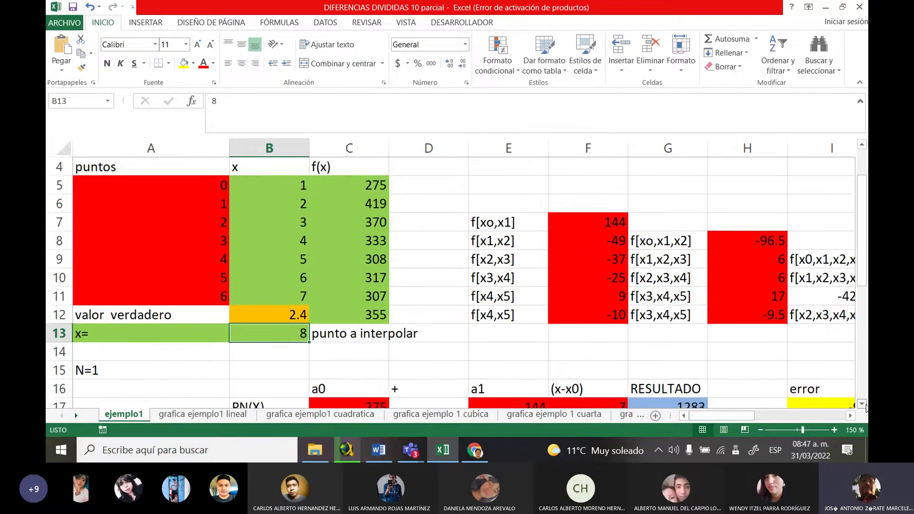
pyautogui.moveTo(702, 418); pyautogui.dragTo(726, 417)
pyautogui.click(862, 404)
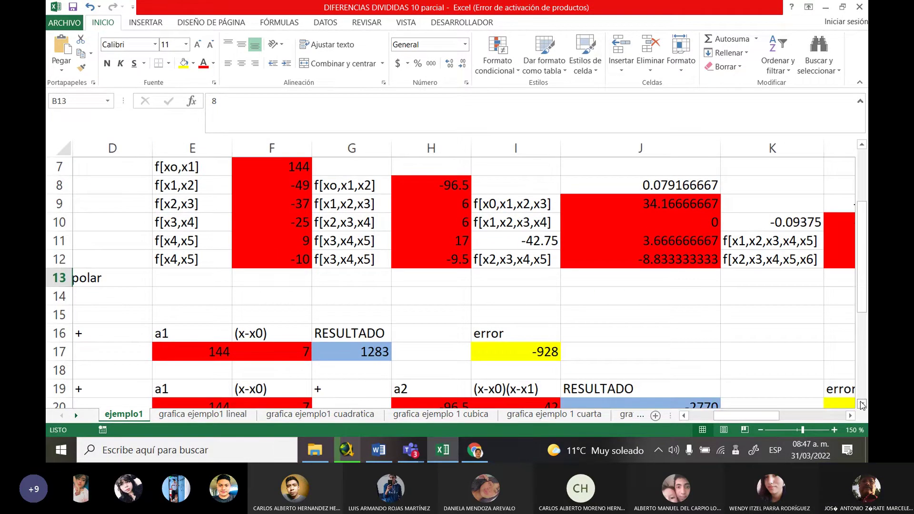
pyautogui.moveTo(772, 416); pyautogui.dragTo(808, 417)
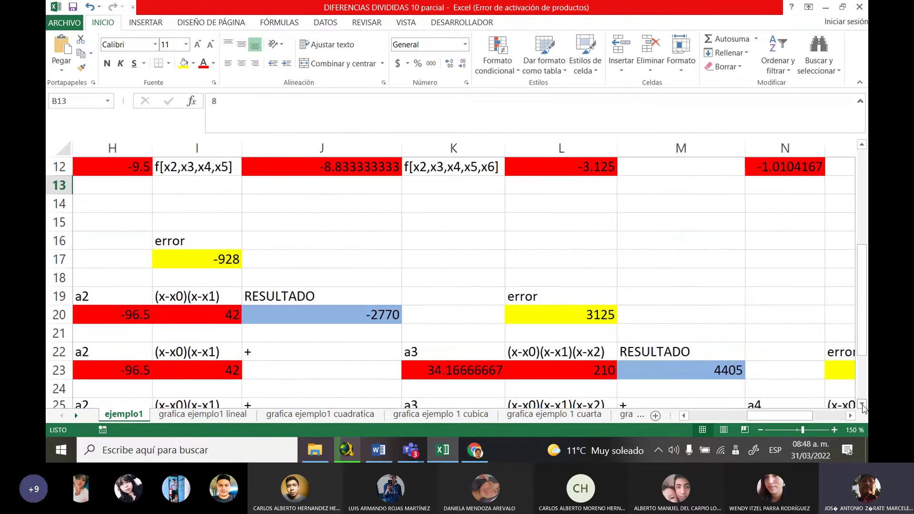
pyautogui.click(862, 404)
pyautogui.click(861, 404)
pyautogui.click(862, 405)
pyautogui.click(862, 405)
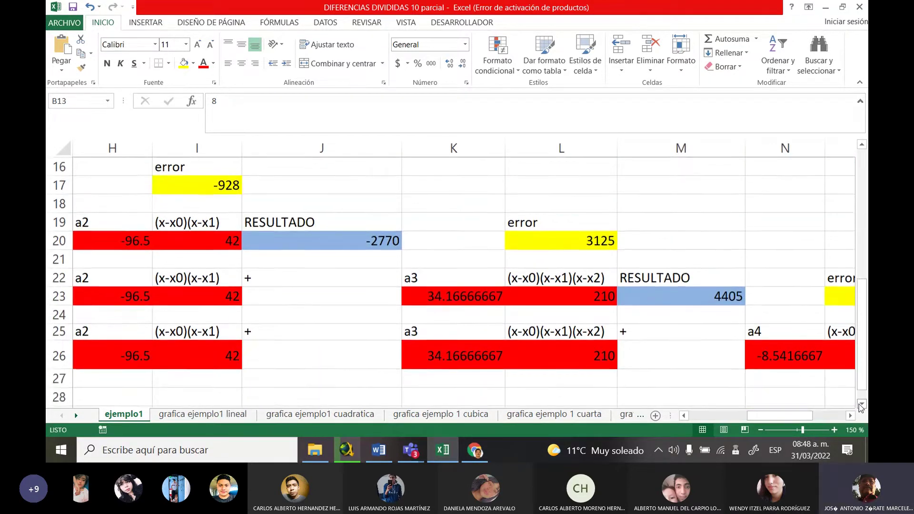
pyautogui.click(862, 405)
pyautogui.moveTo(800, 417); pyautogui.dragTo(862, 372)
# Step: Set the point to interpolate in cell B13 to 2.4
pyautogui.scroll(5, 862, 372)
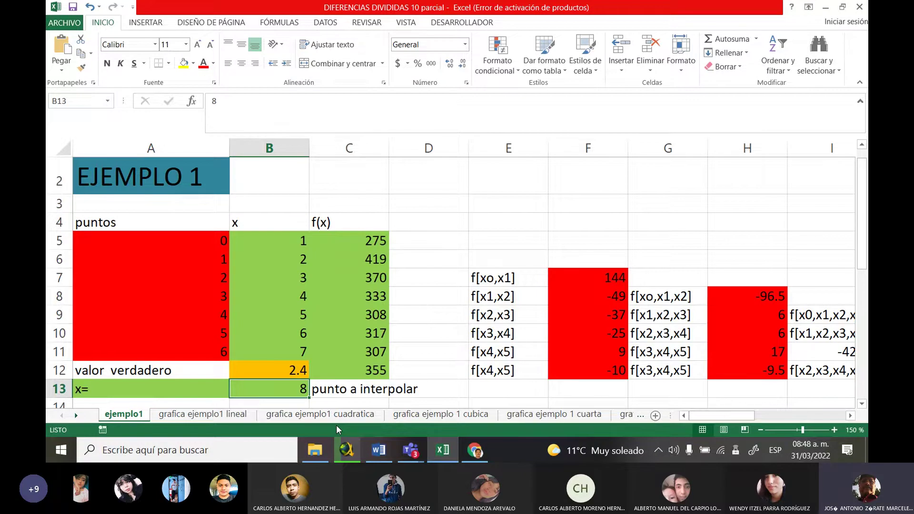
pyautogui.write('2.4')
pyautogui.press('Return')
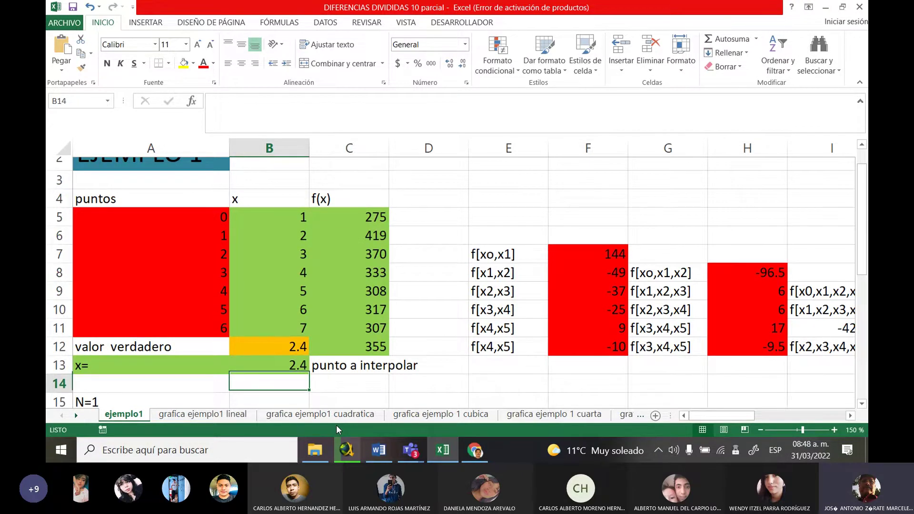
# Step: Clear the true f(x) value in cell C12 and set the point to interpolate in cell B13 to 1.5
pyautogui.click(349, 333)
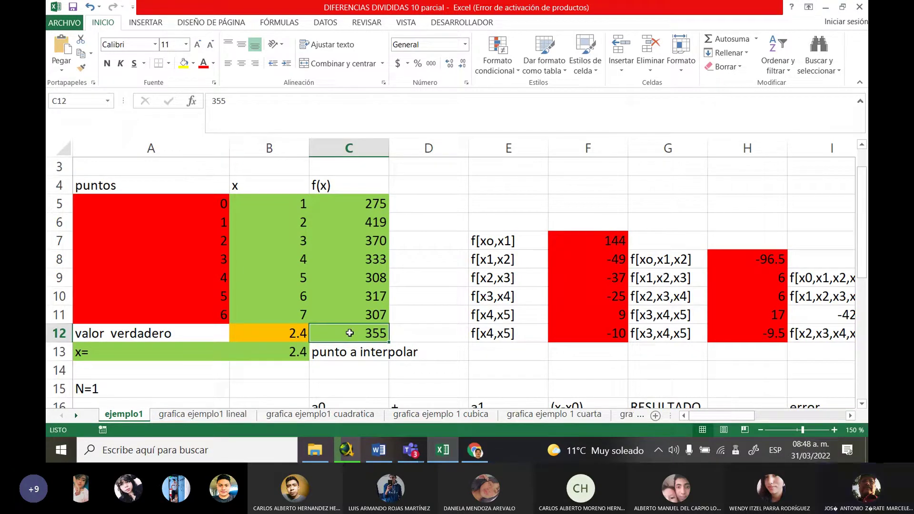
pyautogui.press('Delete')
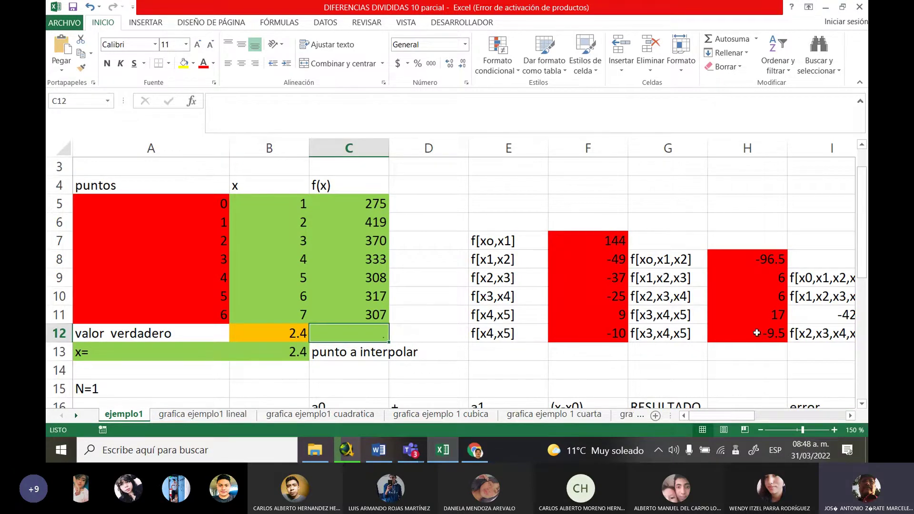
pyautogui.moveTo(861, 255)
pyautogui.mouseDown()
pyautogui.moveTo(866, 290)
pyautogui.moveTo(867, 259)
pyautogui.mouseUp()
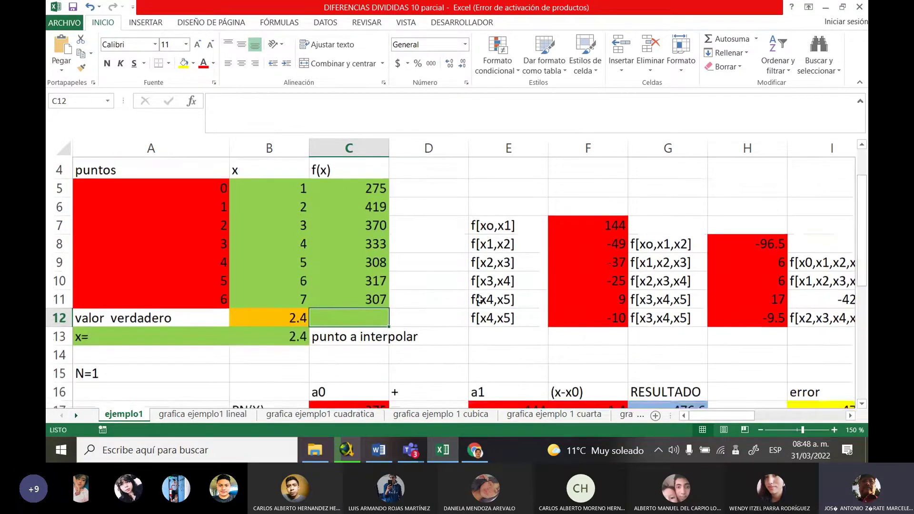
pyautogui.click(280, 334)
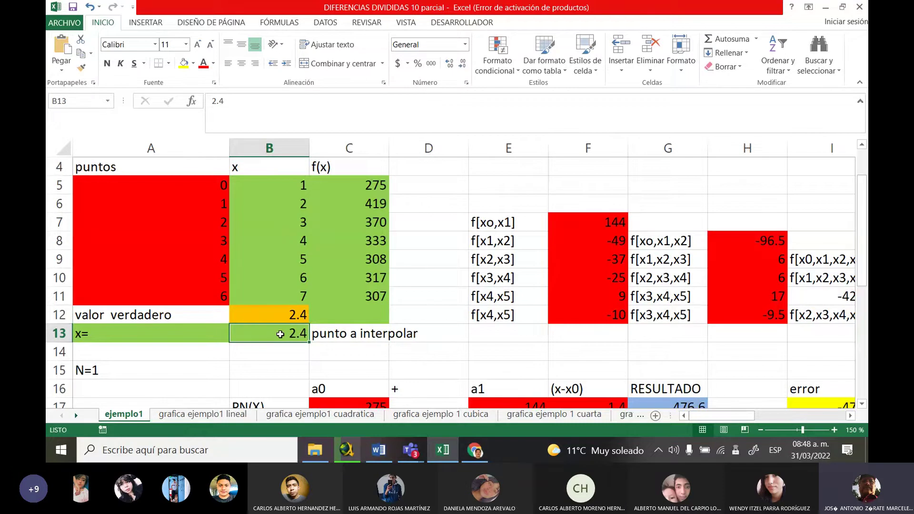
pyautogui.write('1.5')
pyautogui.press('Return')
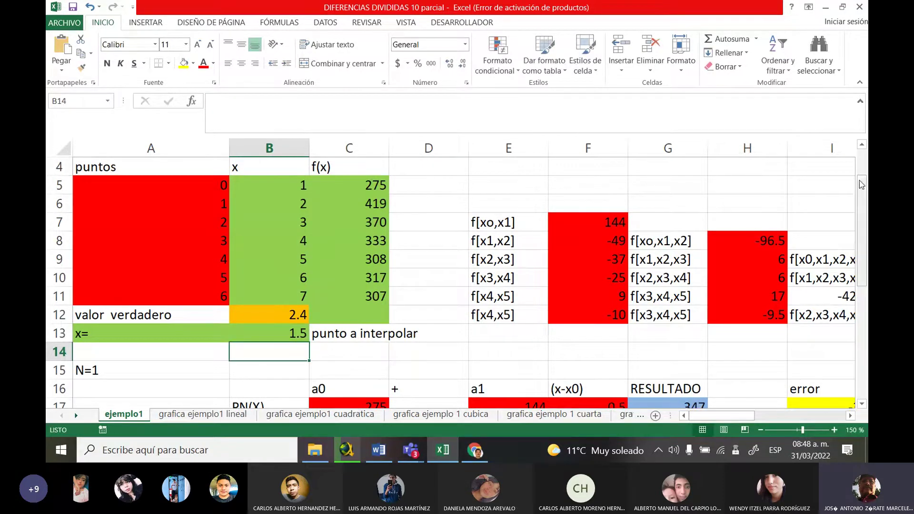
# Step: Compare the first data points in rows 5 and 6 with the March and May 2020 bars of the CFE chart in Chrome
pyautogui.moveTo(862, 192); pyautogui.dragTo(862, 184)
pyautogui.click(359, 204)
pyautogui.click(358, 219)
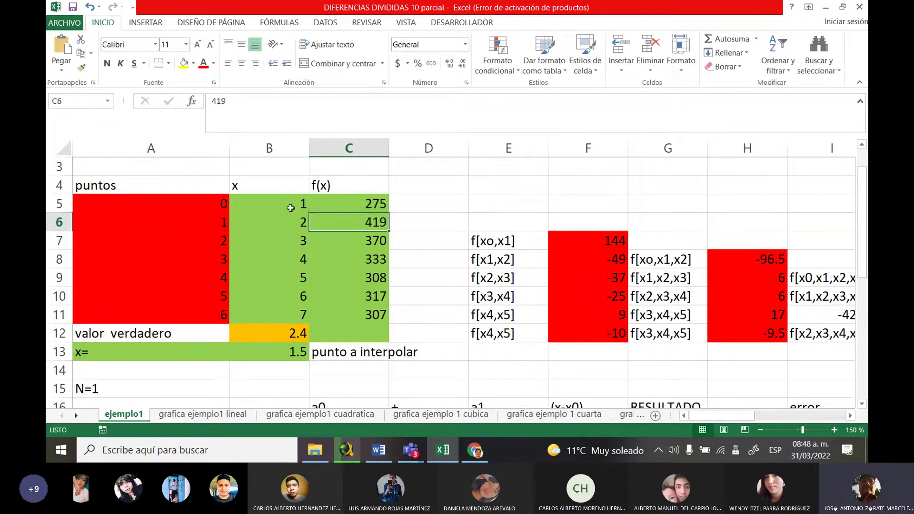
pyautogui.click(291, 208)
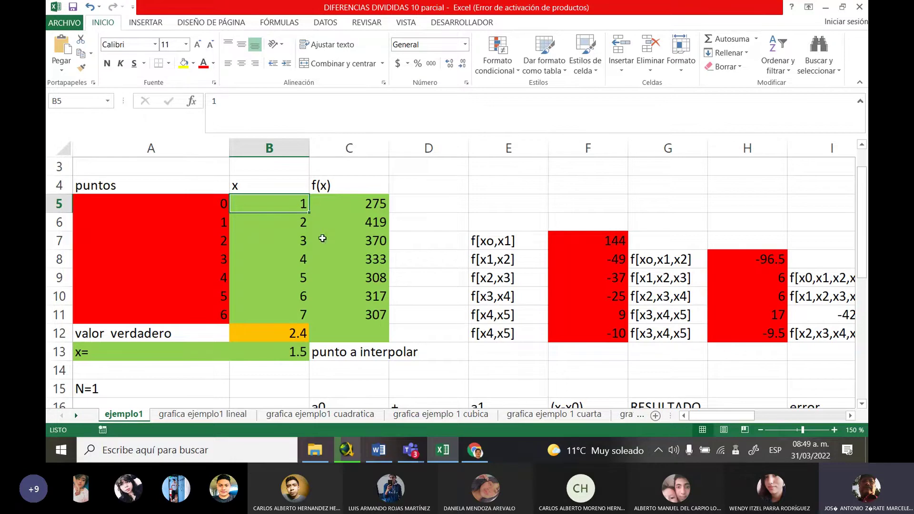
pyautogui.click(462, 452)
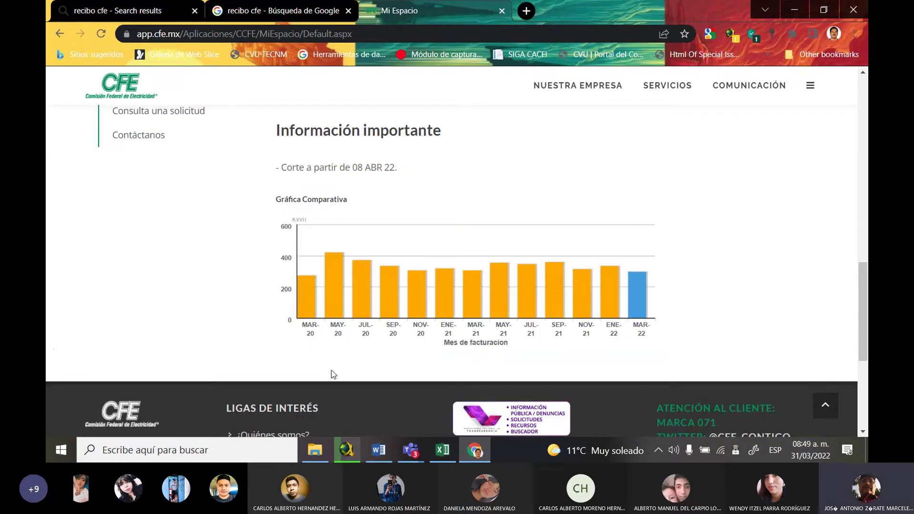
pyautogui.moveTo(303, 313)
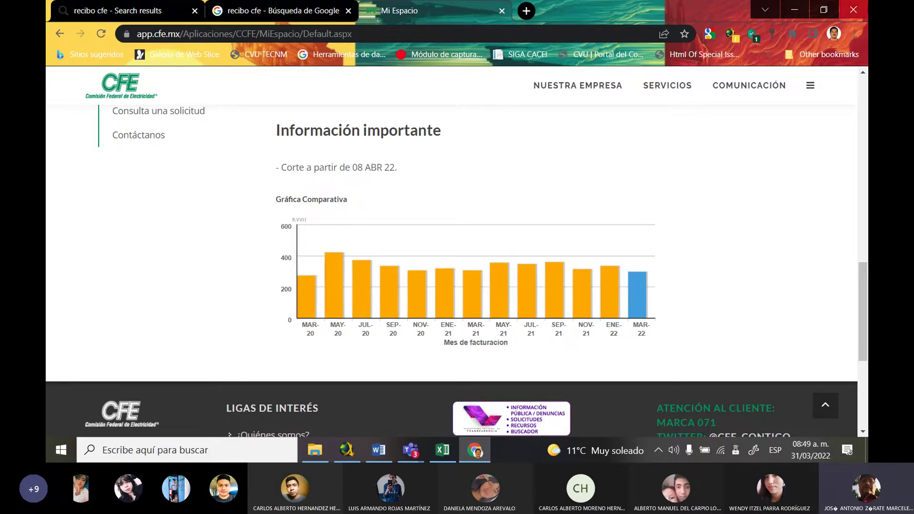
# Step: Return to Excel and clear the x of the true value in cell B12
pyautogui.click(794, 10)
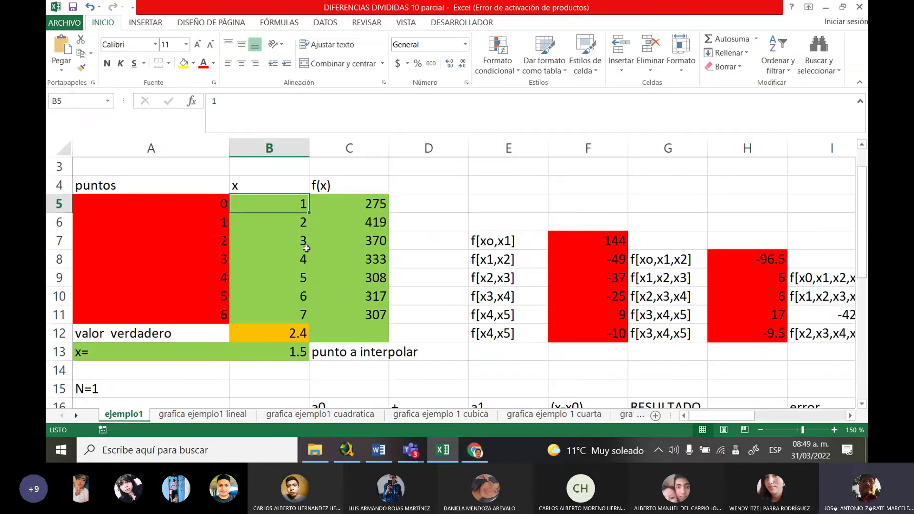
pyautogui.click(297, 335)
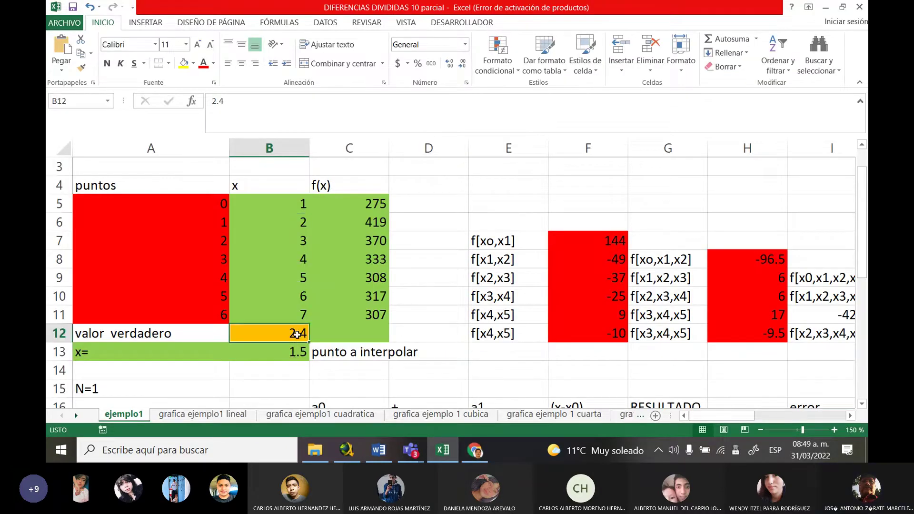
pyautogui.press('Delete')
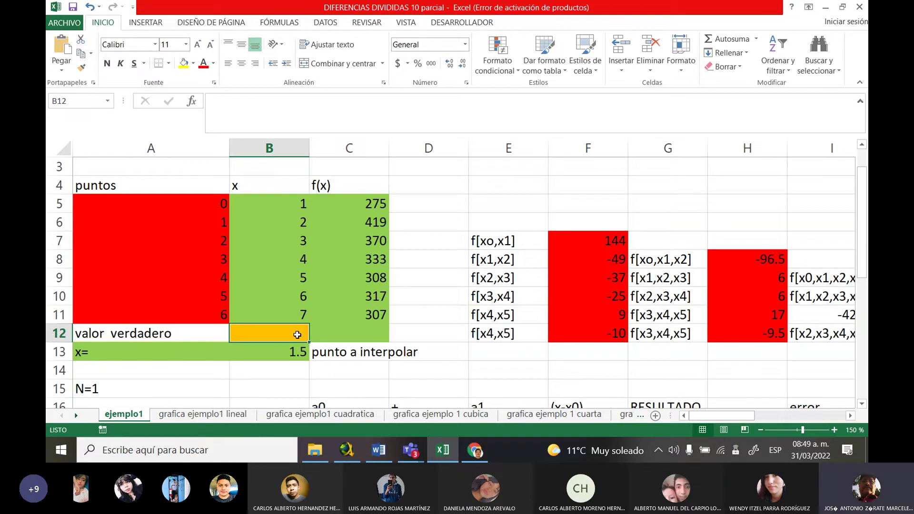
# Step: Examine the N=1 result in cell G17 for the point x=1.5
pyautogui.moveTo(863, 224); pyautogui.dragTo(863, 239)
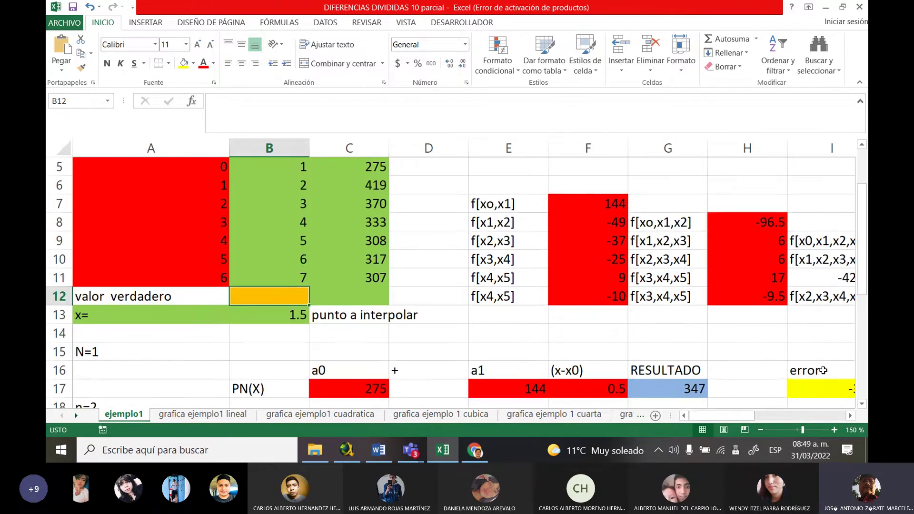
pyautogui.click(661, 389)
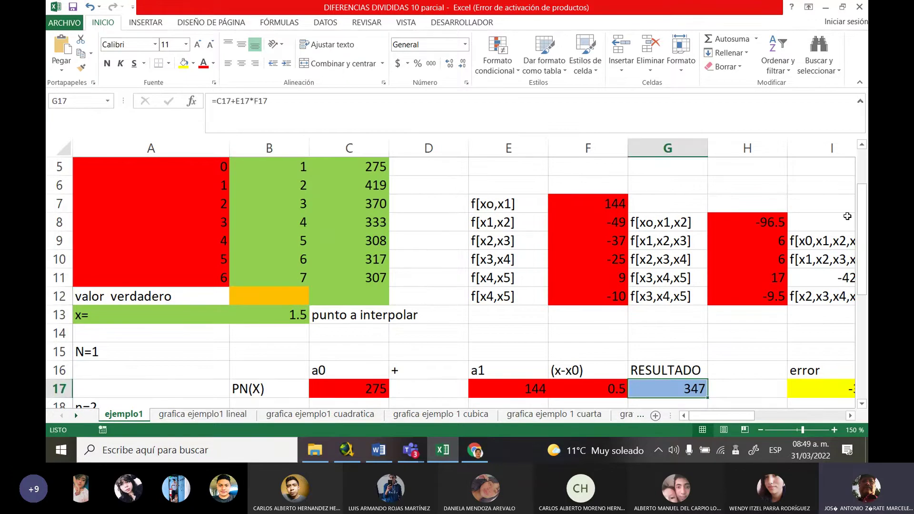
pyautogui.moveTo(862, 230)
pyautogui.mouseDown()
pyautogui.moveTo(865, 209)
pyautogui.moveTo(865, 219)
pyautogui.mouseUp()
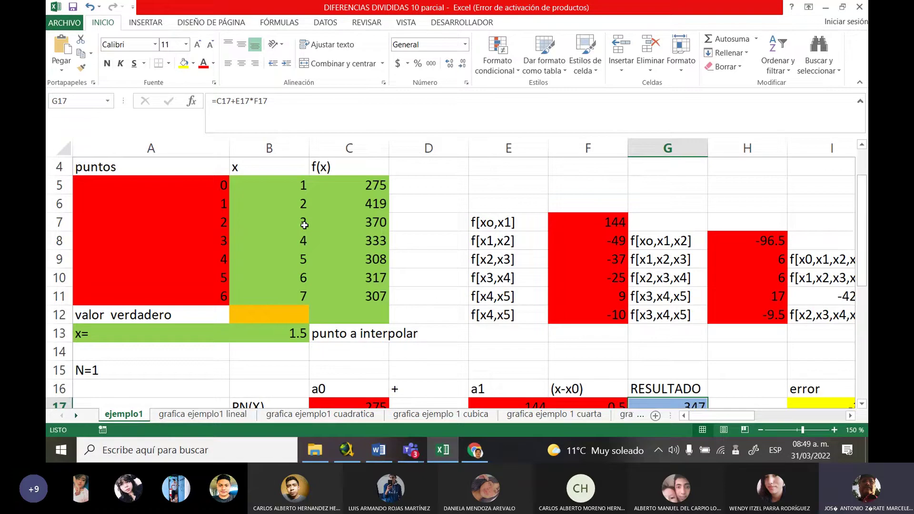
# Step: Set the point to interpolate in cell B13 to 2.5
pyautogui.click(291, 329)
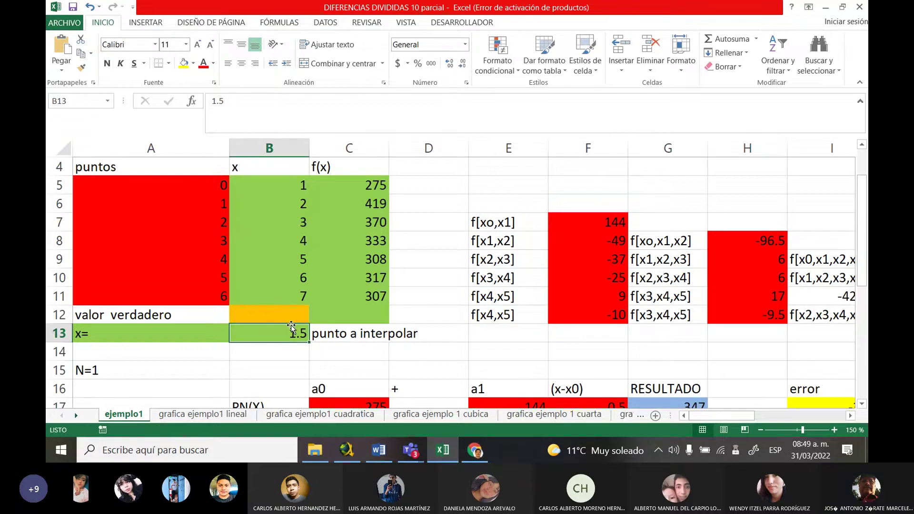
pyautogui.write('2.5')
pyautogui.press('Return')
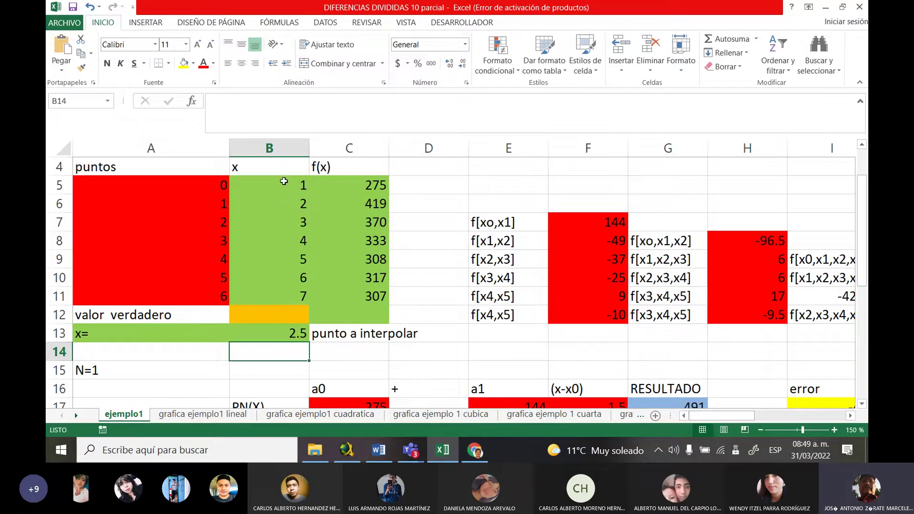
pyautogui.click(290, 330)
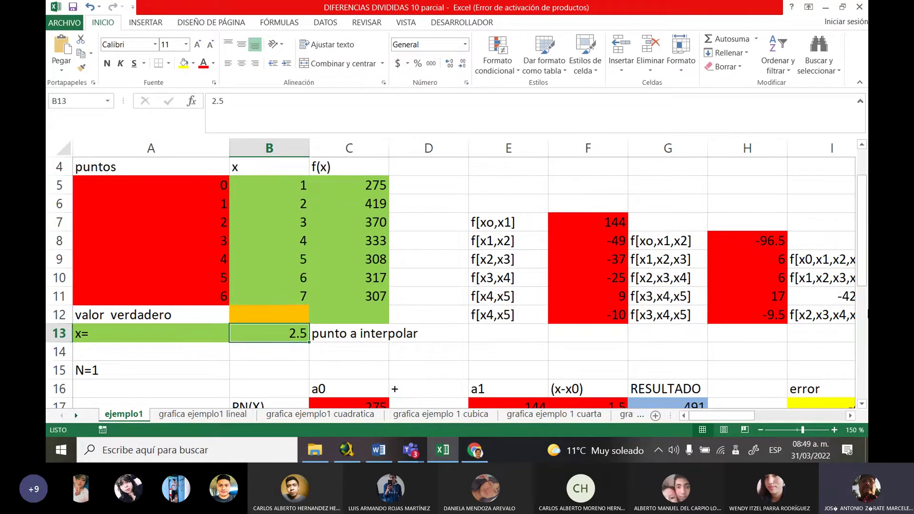
# Step: Check the data points in cells B6 and B7 that bracket the point to interpolate
pyautogui.moveTo(867, 251); pyautogui.dragTo(864, 272)
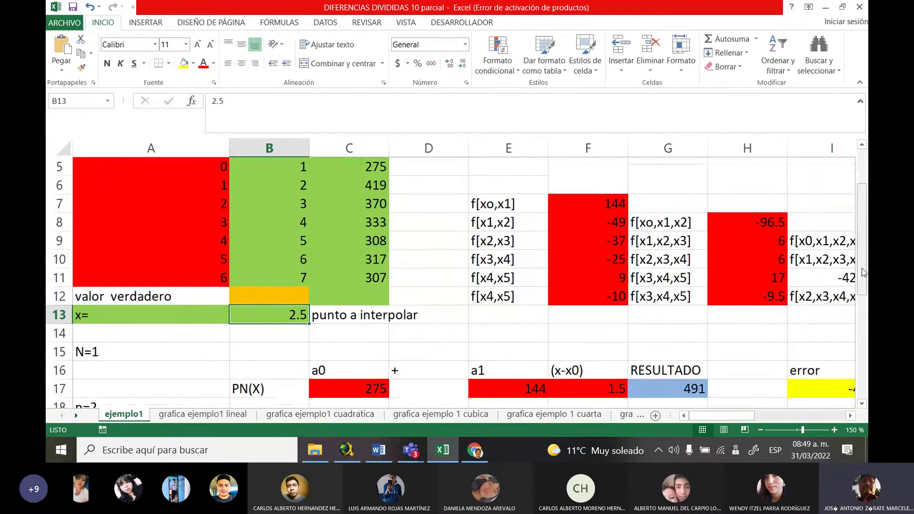
pyautogui.click(295, 189)
pyautogui.click(297, 206)
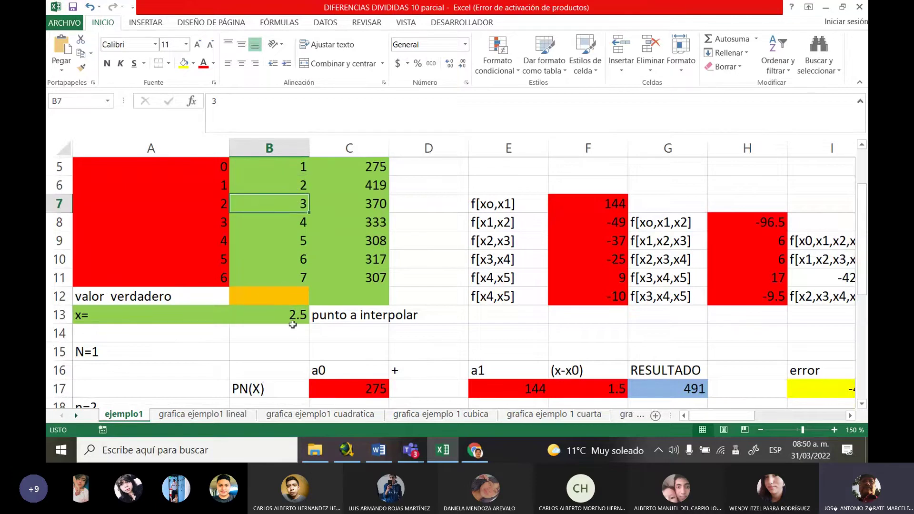
# Step: Inspect the result formulas of the four polynomials in cells G17, J20, M23 and Q26 for x=2.5
pyautogui.click(657, 386)
pyautogui.moveTo(862, 249); pyautogui.dragTo(867, 265)
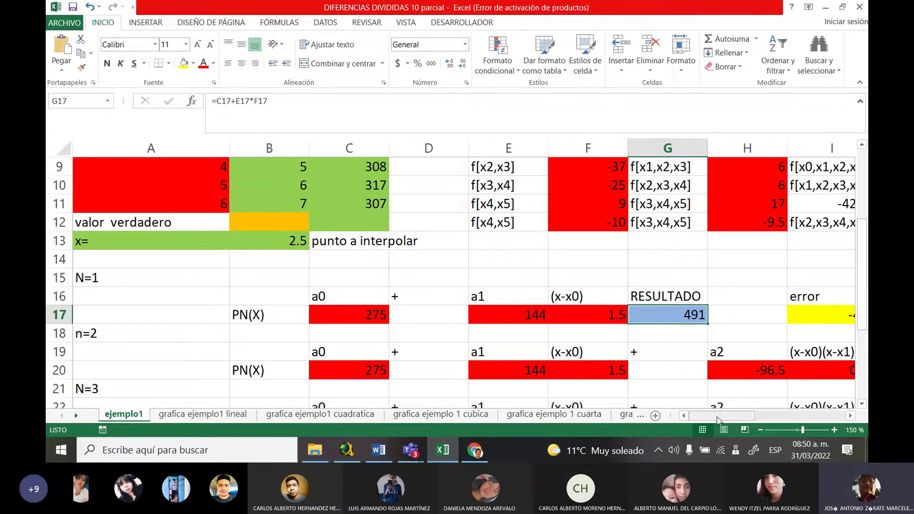
pyautogui.moveTo(721, 415); pyautogui.dragTo(762, 415)
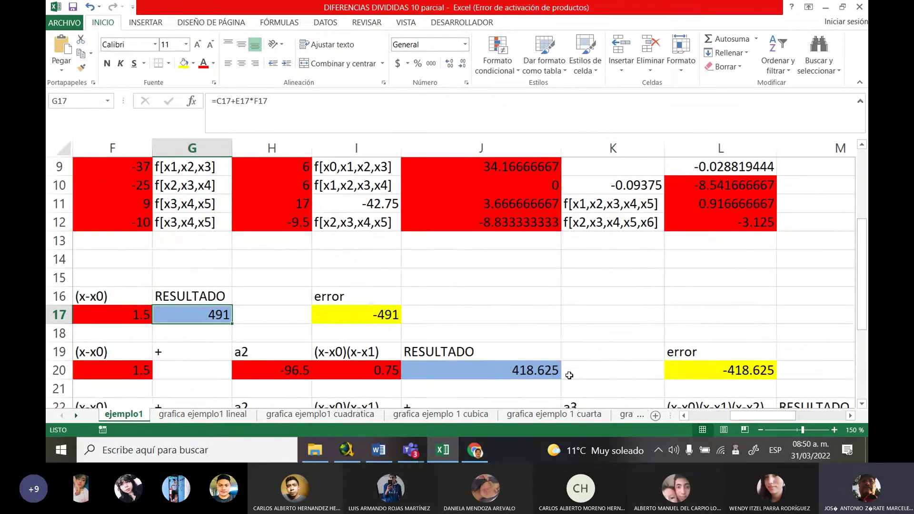
pyautogui.click(531, 374)
pyautogui.moveTo(862, 240); pyautogui.dragTo(864, 286)
pyautogui.moveTo(752, 416); pyautogui.dragTo(777, 420)
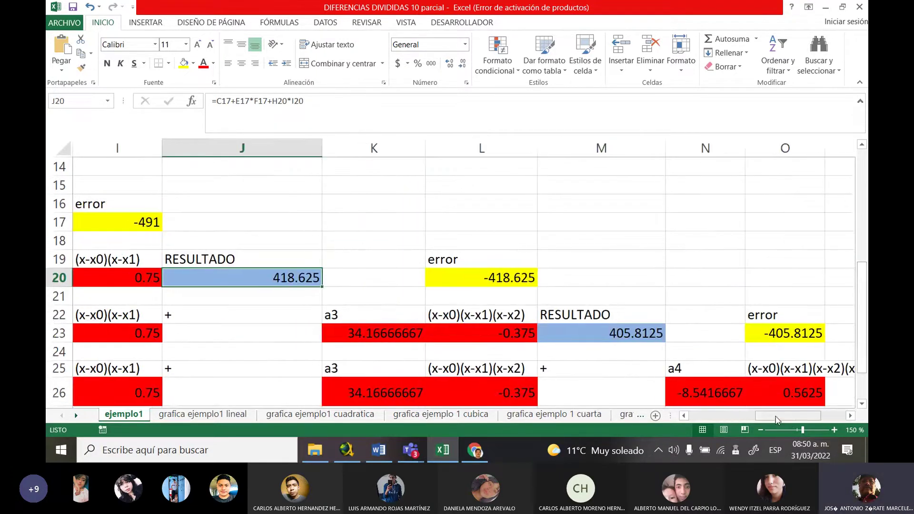
pyautogui.click(635, 330)
pyautogui.moveTo(863, 300)
pyautogui.mouseDown()
pyautogui.moveTo(866, 291)
pyautogui.moveTo(865, 317)
pyautogui.mouseUp()
pyautogui.moveTo(801, 413); pyautogui.dragTo(826, 414)
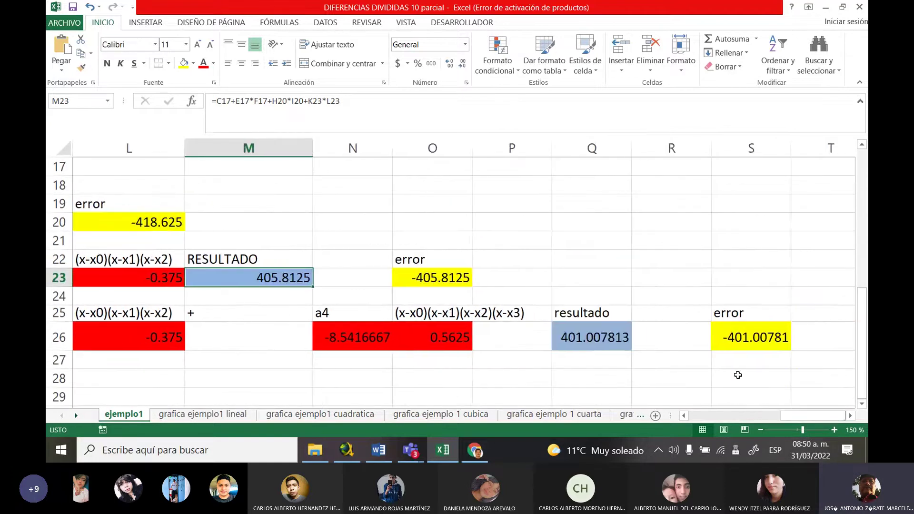
pyautogui.click(585, 336)
pyautogui.moveTo(867, 340)
pyautogui.mouseDown()
pyautogui.moveTo(862, 328)
pyautogui.moveTo(862, 345)
pyautogui.mouseUp()
pyautogui.moveTo(826, 415); pyautogui.dragTo(813, 419)
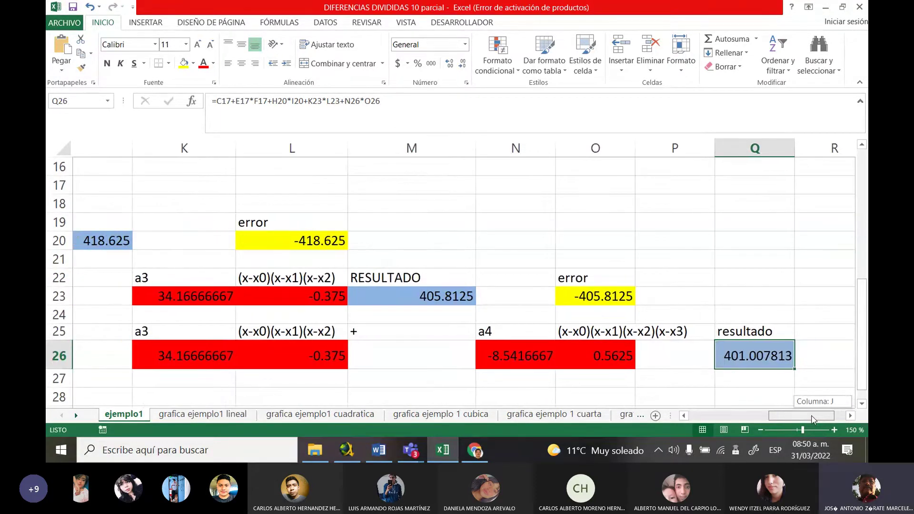
# Step: Go back to the data table and review the x values in cells B5 to B11 as the interpolation range
pyautogui.moveTo(813, 418); pyautogui.dragTo(748, 408)
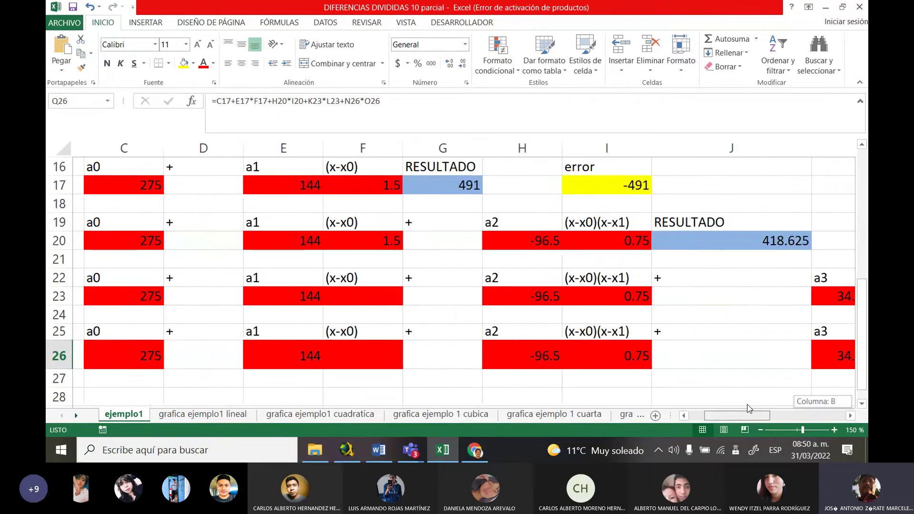
pyautogui.scroll(4, 383, 355)
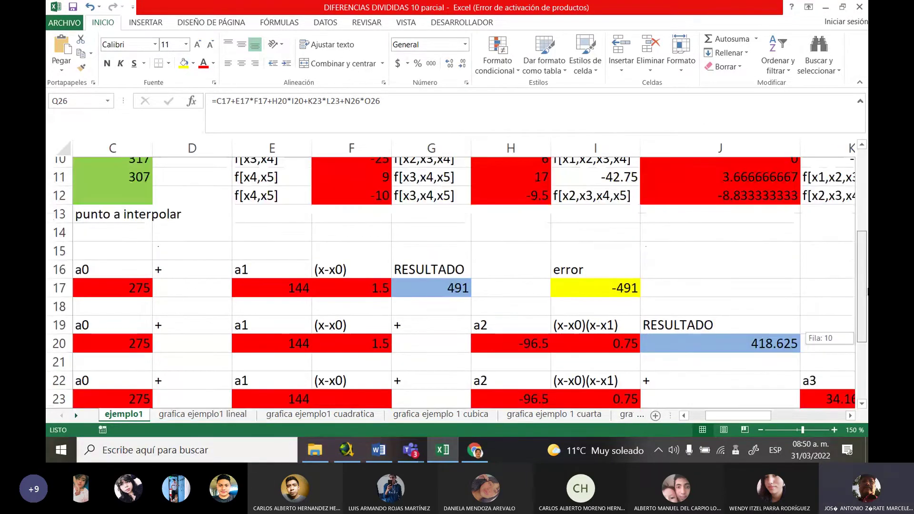
pyautogui.moveTo(707, 418); pyautogui.dragTo(691, 417)
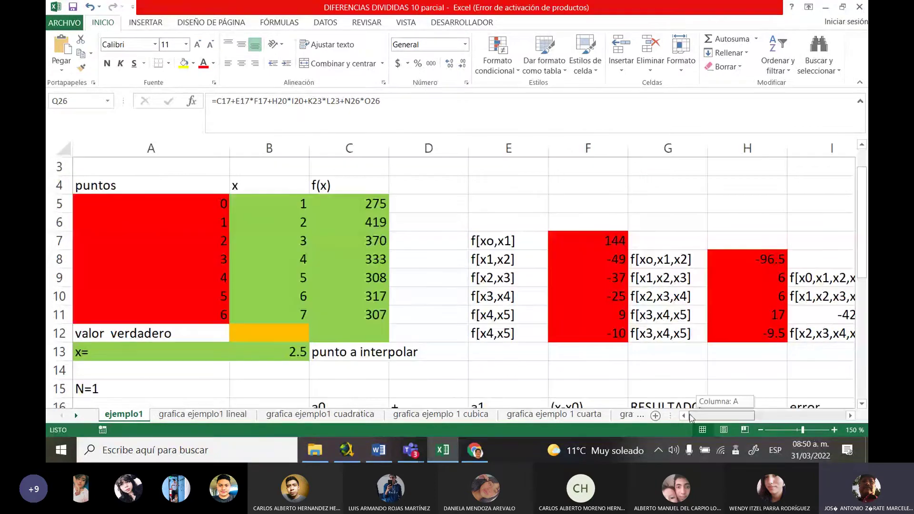
pyautogui.click(286, 205)
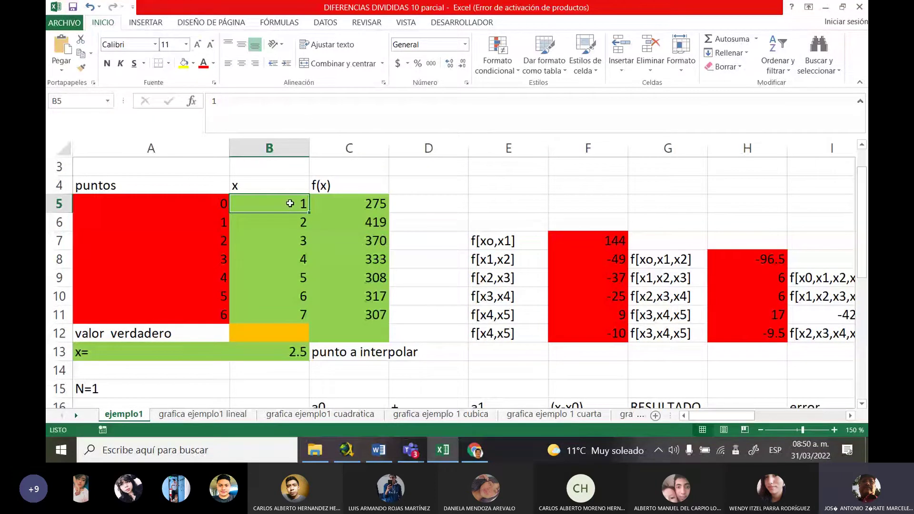
pyautogui.click(296, 224)
pyautogui.click(294, 204)
pyautogui.click(295, 223)
pyautogui.click(296, 243)
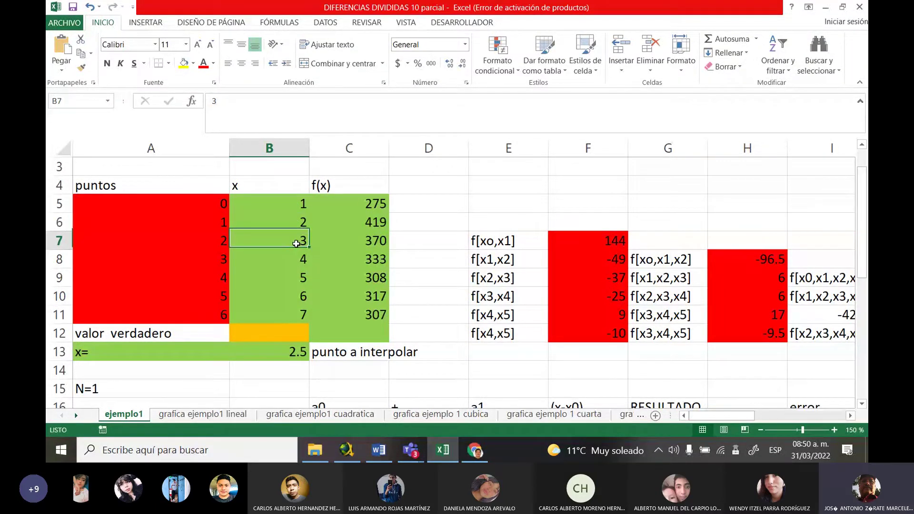
pyautogui.click(296, 258)
pyautogui.click(299, 294)
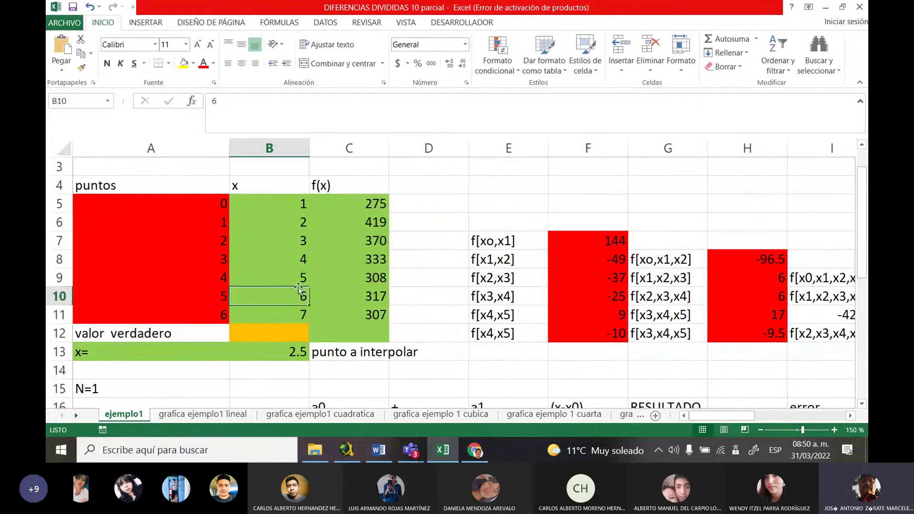
pyautogui.click(298, 261)
pyautogui.click(301, 315)
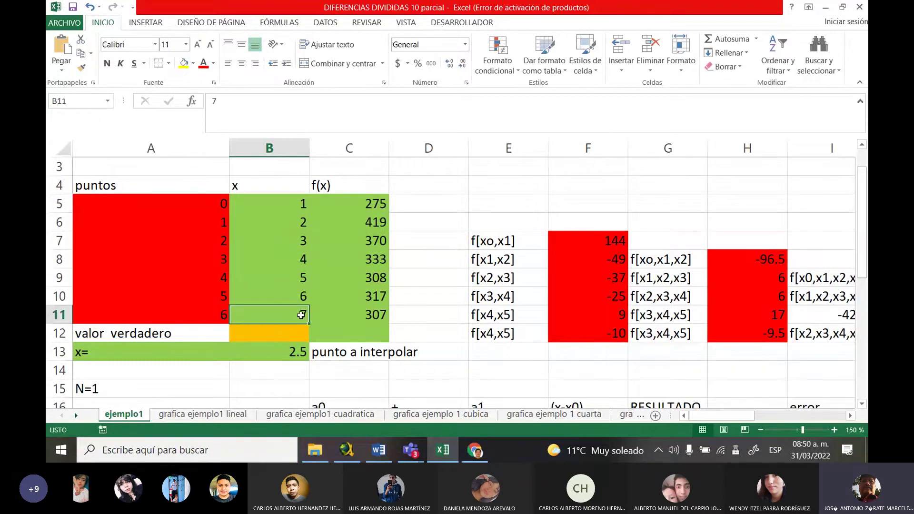
pyautogui.click(299, 204)
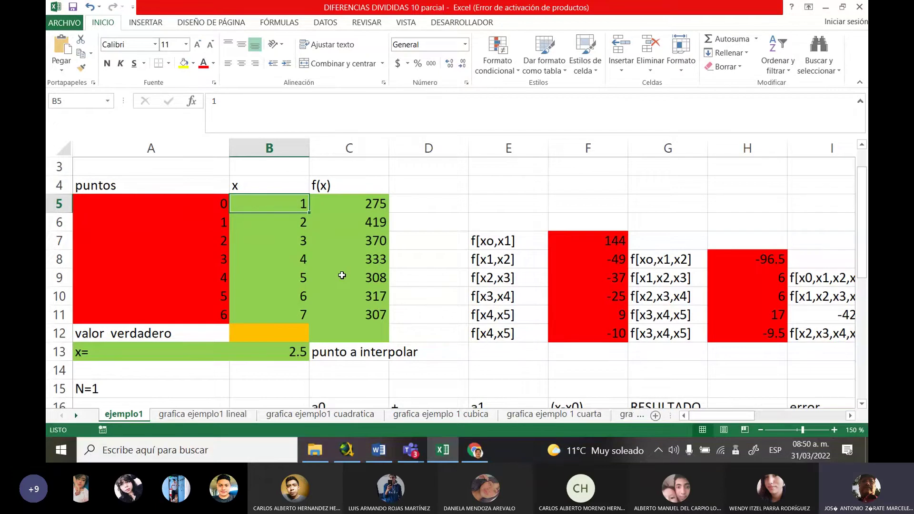
# Step: Set the point to interpolate in cell B13 to 0, outside the range of the data
pyautogui.click(280, 357)
pyautogui.write('0')
pyautogui.click(414, 383)
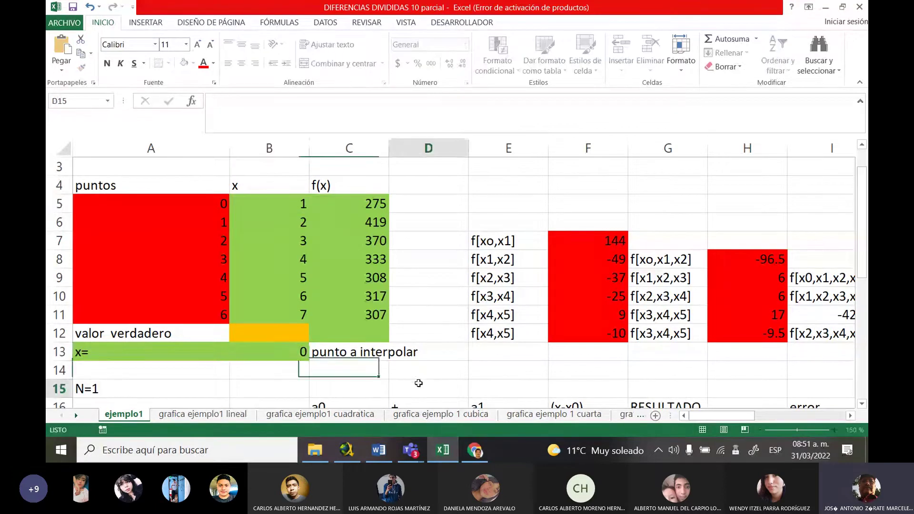
# Step: Examine the results and errors of the polynomials in rows 17 to 26 for x=0
pyautogui.scroll(-2, 862, 238)
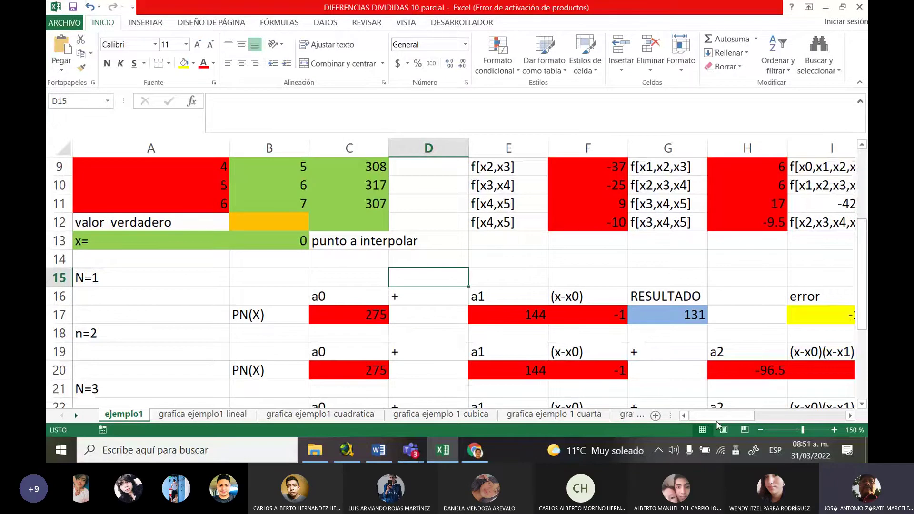
pyautogui.moveTo(863, 299); pyautogui.dragTo(867, 268)
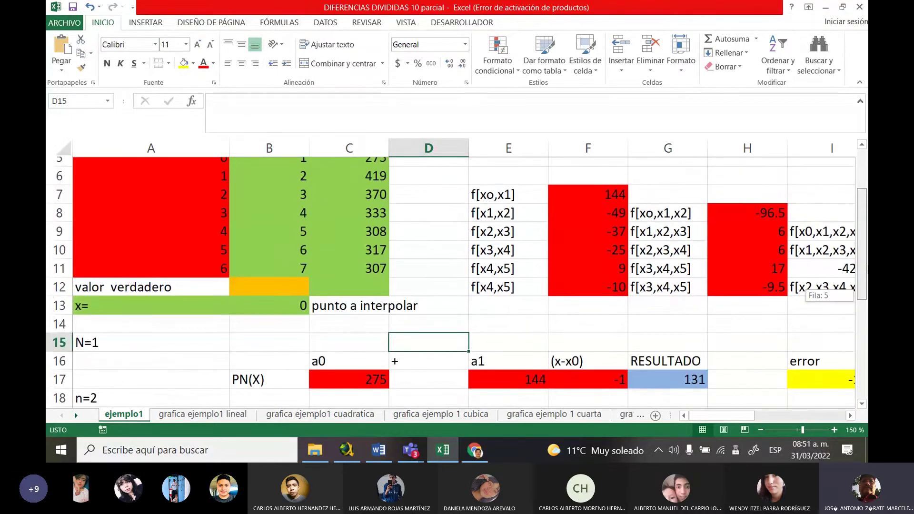
pyautogui.moveTo(867, 268); pyautogui.dragTo(851, 314)
pyautogui.moveTo(716, 416); pyautogui.dragTo(748, 421)
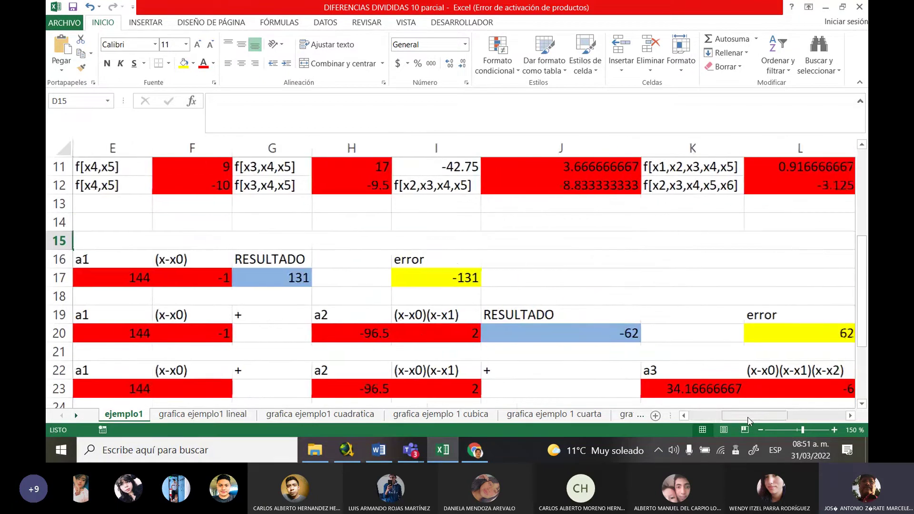
pyautogui.scroll(-2, 721, 389)
pyautogui.moveTo(761, 416); pyautogui.dragTo(627, 389)
pyautogui.click(786, 407)
pyautogui.click(786, 400)
# Step: Set the point to interpolate in cell B13 to 8
pyautogui.moveTo(862, 326); pyautogui.dragTo(863, 181)
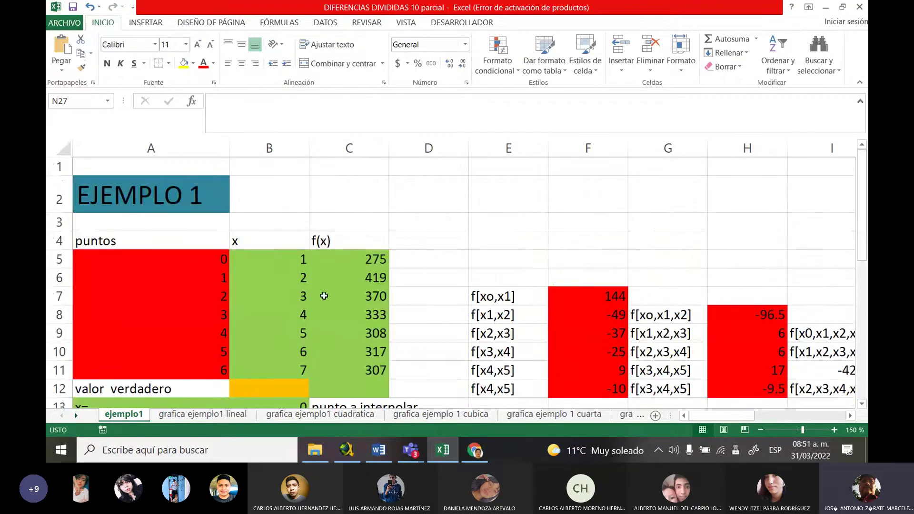
pyautogui.moveTo(866, 221); pyautogui.dragTo(864, 264)
pyautogui.click(277, 297)
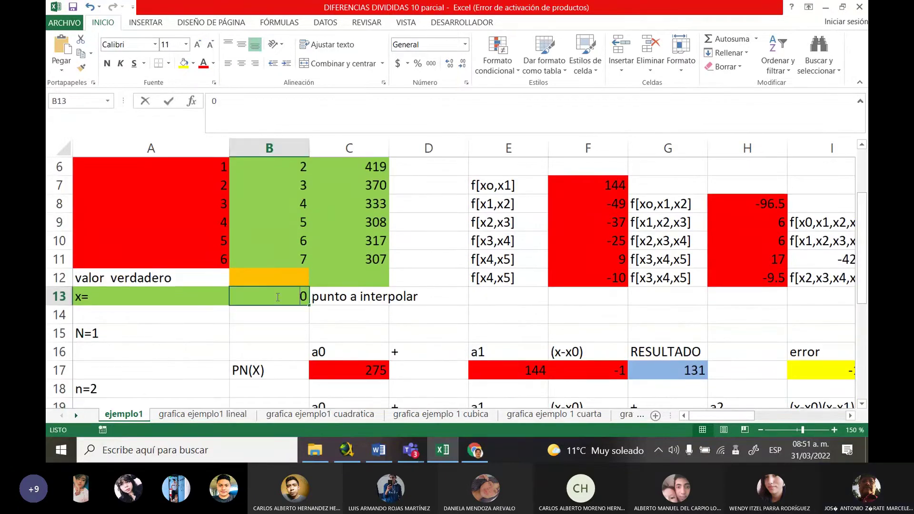
pyautogui.write('8')
pyautogui.click(327, 307)
# Step: Examine the results and errors of the polynomials in rows 17 to 26 for x=8
pyautogui.moveTo(739, 416); pyautogui.dragTo(746, 418)
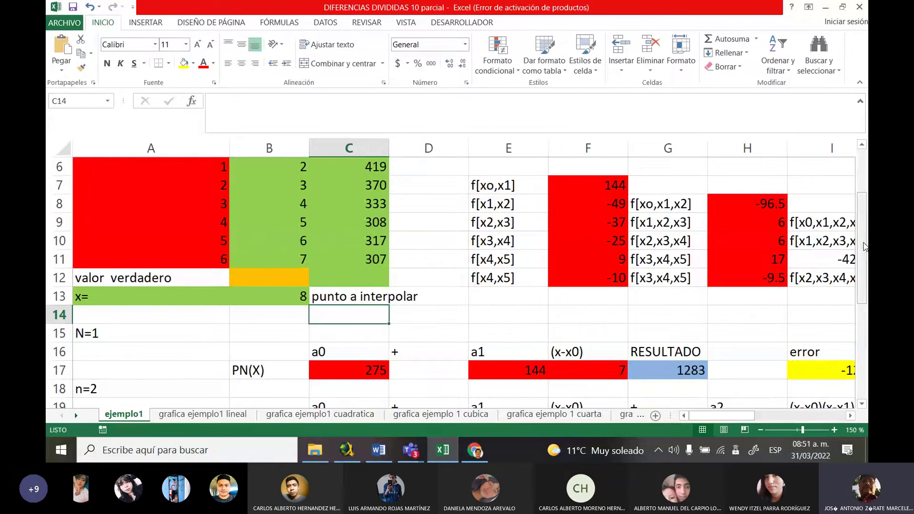
pyautogui.scroll(-2, 782, 390)
pyautogui.moveTo(738, 415); pyautogui.dragTo(814, 421)
pyautogui.moveTo(862, 300); pyautogui.dragTo(862, 333)
pyautogui.moveTo(776, 416); pyautogui.dragTo(791, 419)
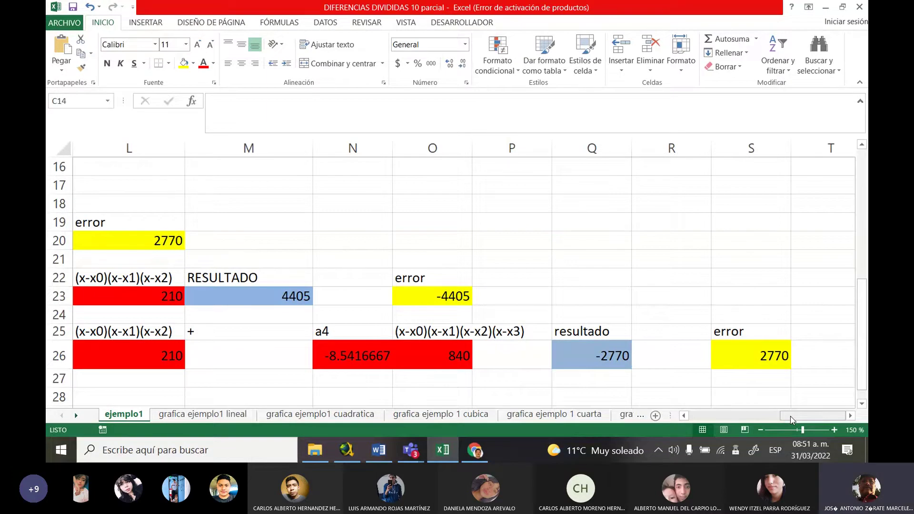
# Step: Compare the point in cell B13 with the x values of the data by selecting B5 to B10 or B11
pyautogui.moveTo(792, 419); pyautogui.dragTo(700, 421)
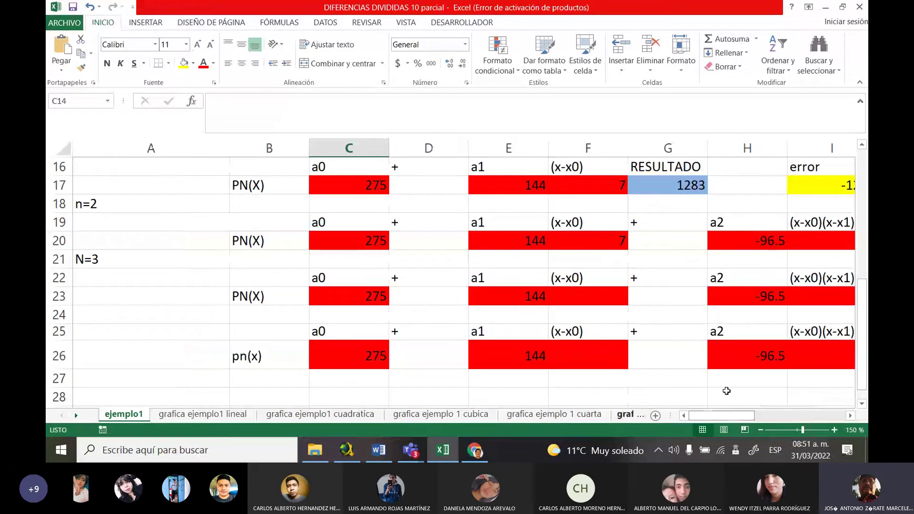
pyautogui.scroll(4, 319, 400)
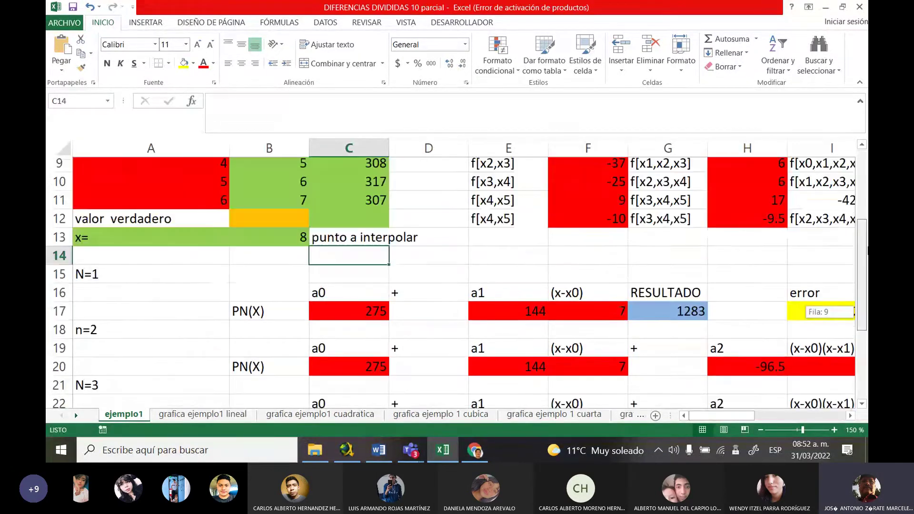
pyautogui.click(295, 329)
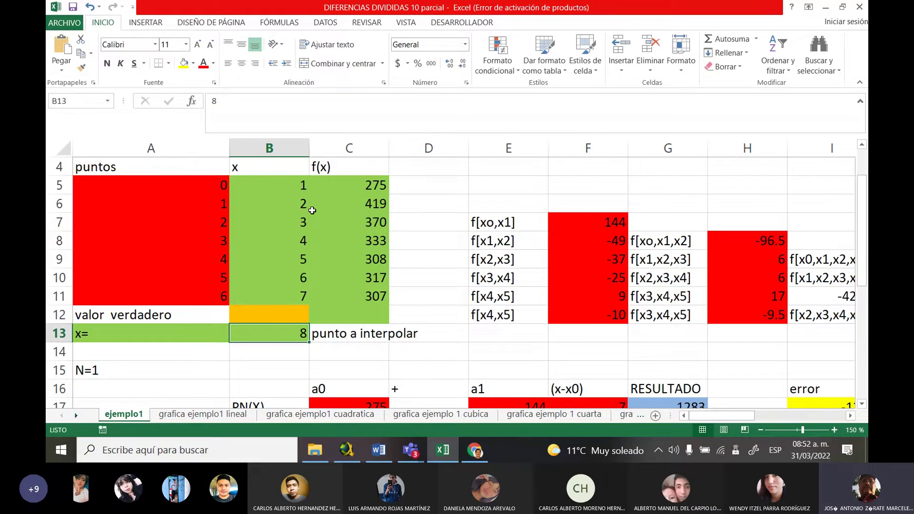
pyautogui.click(301, 185)
pyautogui.moveTo(297, 185); pyautogui.dragTo(302, 300)
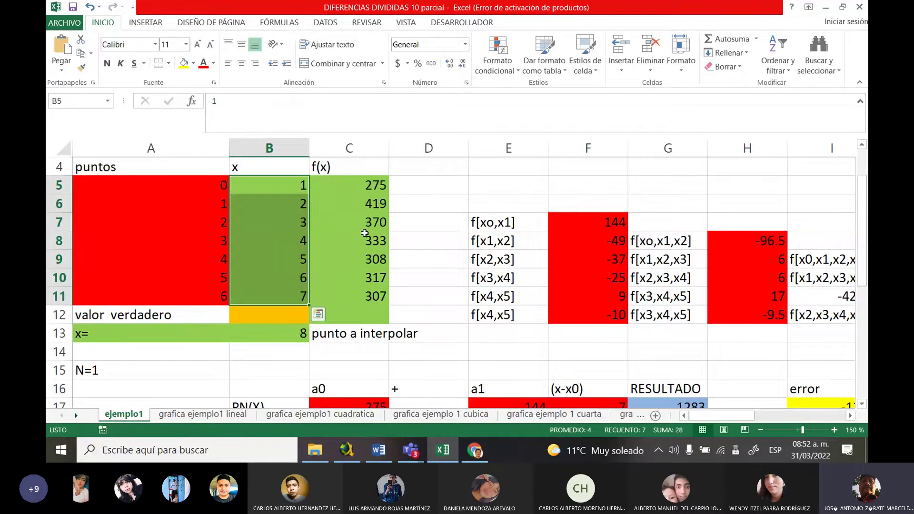
# Step: Set the point to interpolate in cell B13 to 5.5
pyautogui.click(294, 336)
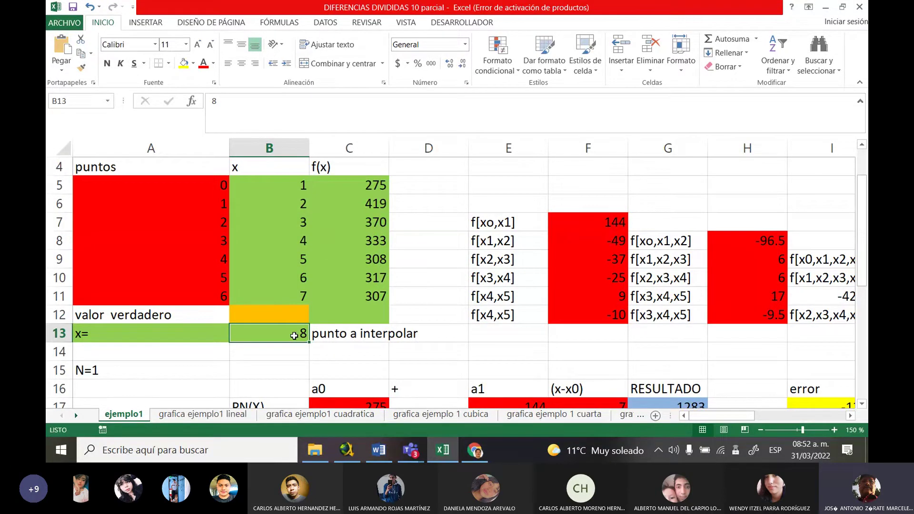
pyautogui.write('5.5')
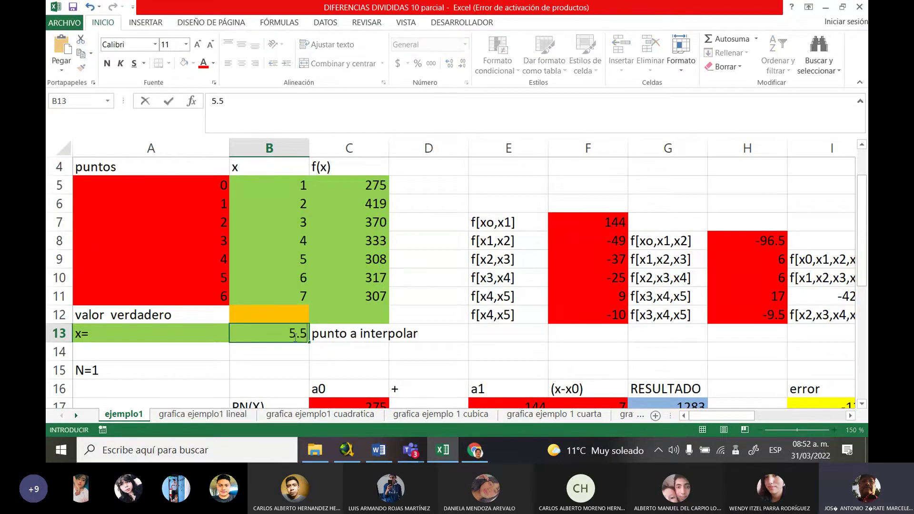
pyautogui.press('Return')
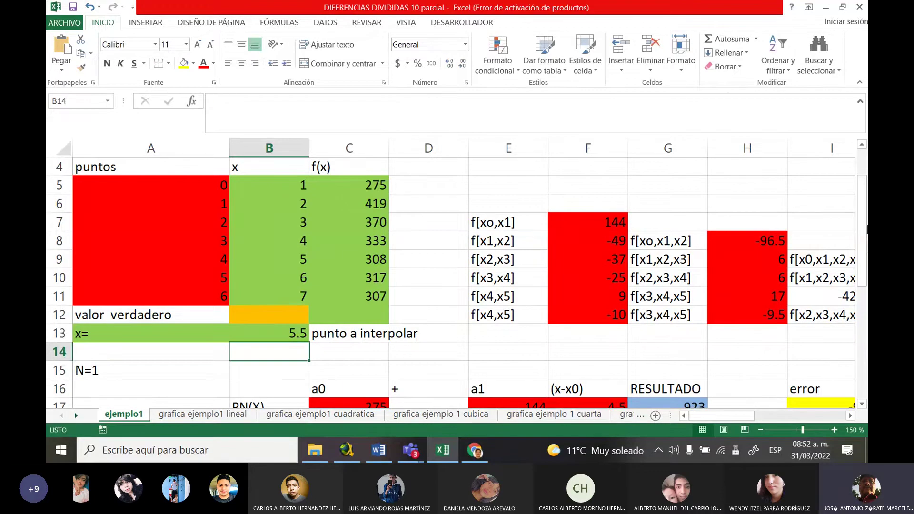
pyautogui.scroll(-1, 381, 260)
pyautogui.scroll(1, 382, 261)
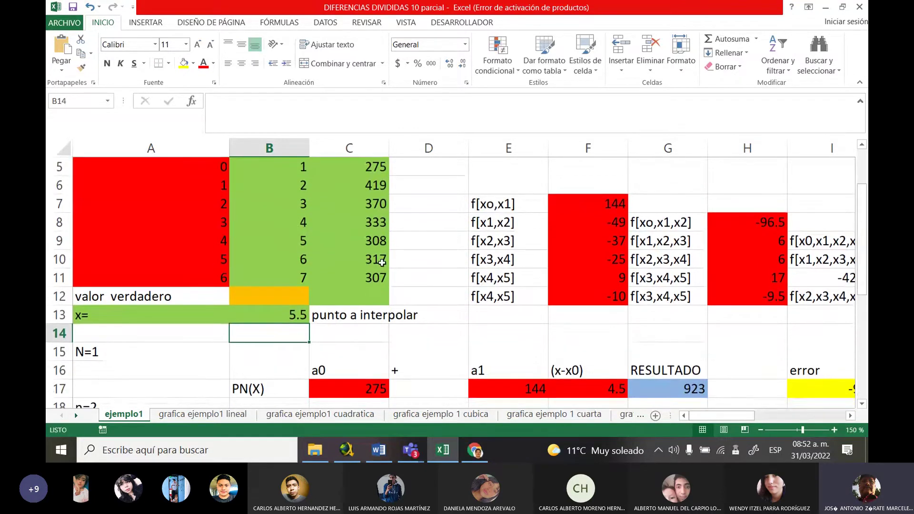
# Step: Examine the results and errors of the polynomials in rows 17 to 26 for x=5.5, ending at the result in Q26
pyautogui.click(365, 236)
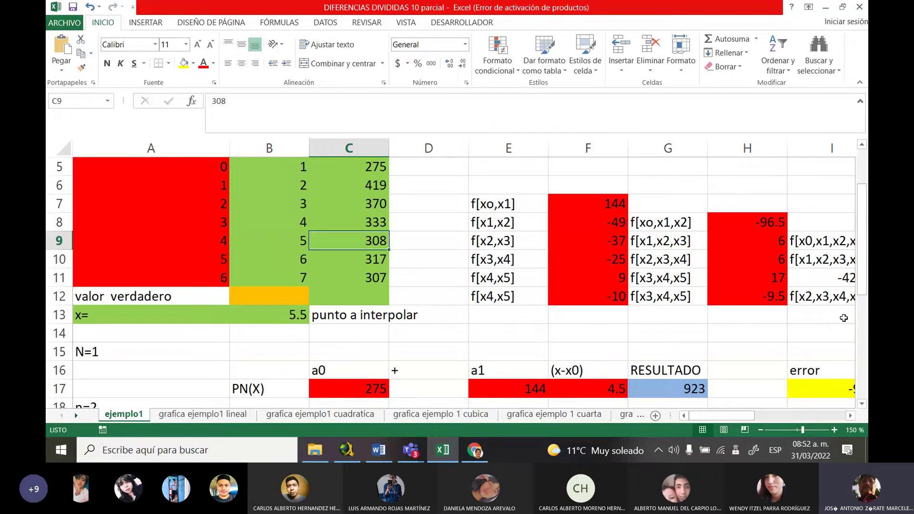
pyautogui.scroll(-1, 843, 318)
pyautogui.moveTo(751, 416)
pyautogui.mouseDown()
pyautogui.moveTo(791, 418)
pyautogui.moveTo(731, 417)
pyautogui.moveTo(763, 416)
pyautogui.mouseUp()
pyautogui.scroll(-2, 748, 418)
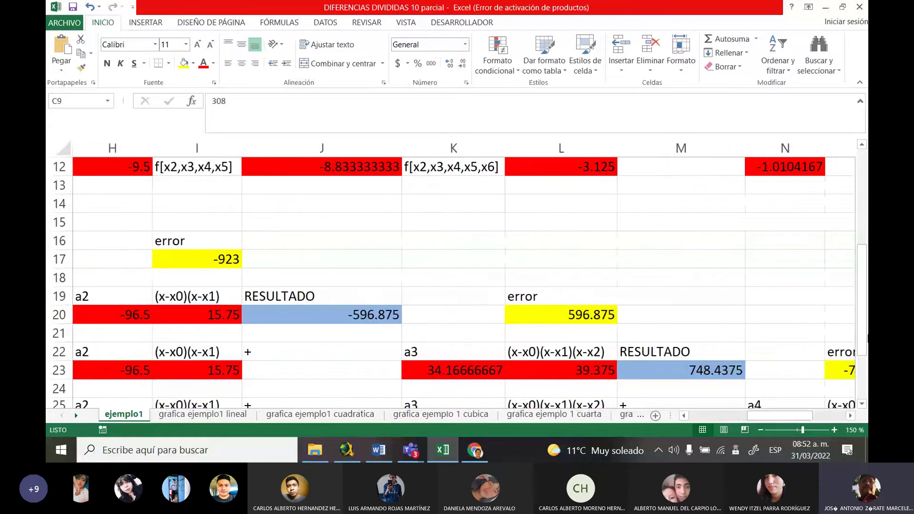
pyautogui.scroll(-2, 813, 418)
pyautogui.moveTo(812, 420); pyautogui.dragTo(830, 421)
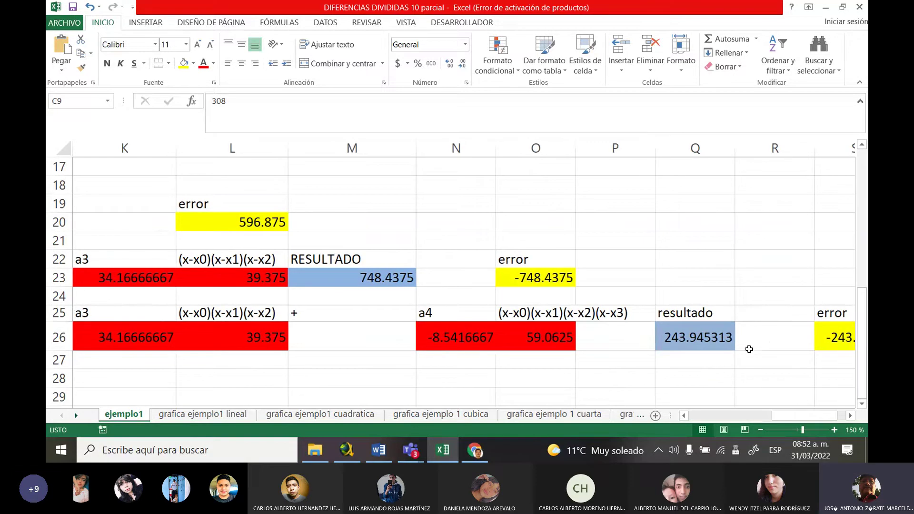
pyautogui.click(698, 341)
# Step: Add a blank sheet to the workbook and return to the ejemplo1 sheet
pyautogui.moveTo(818, 417); pyautogui.dragTo(690, 417)
pyautogui.click(656, 415)
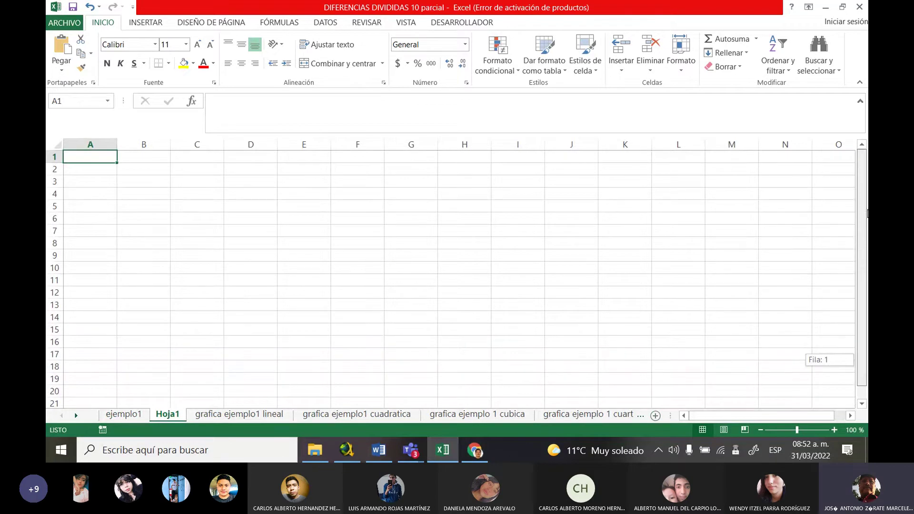
pyautogui.click(124, 413)
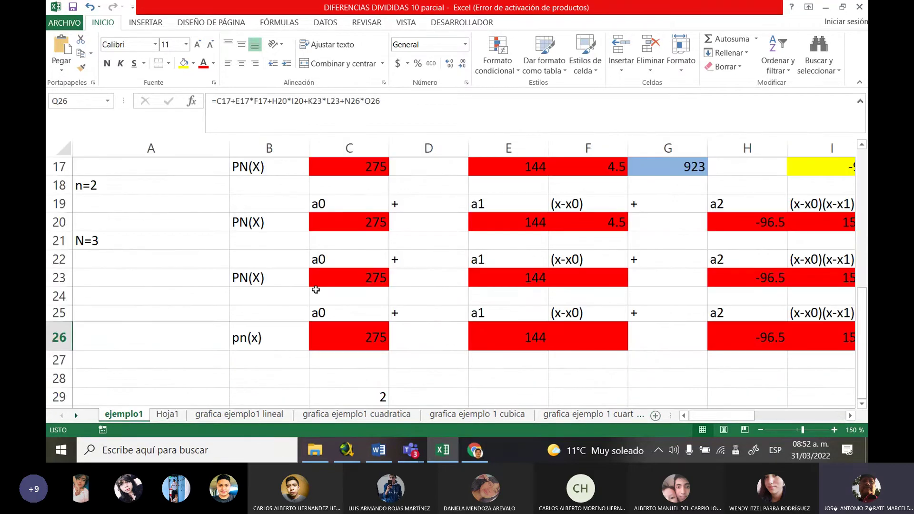
# Step: Compare the data pairs for x=5 and x=6 in B9:C10 with the polynomial results in rows 17 to 26
pyautogui.scroll(5, 398, 342)
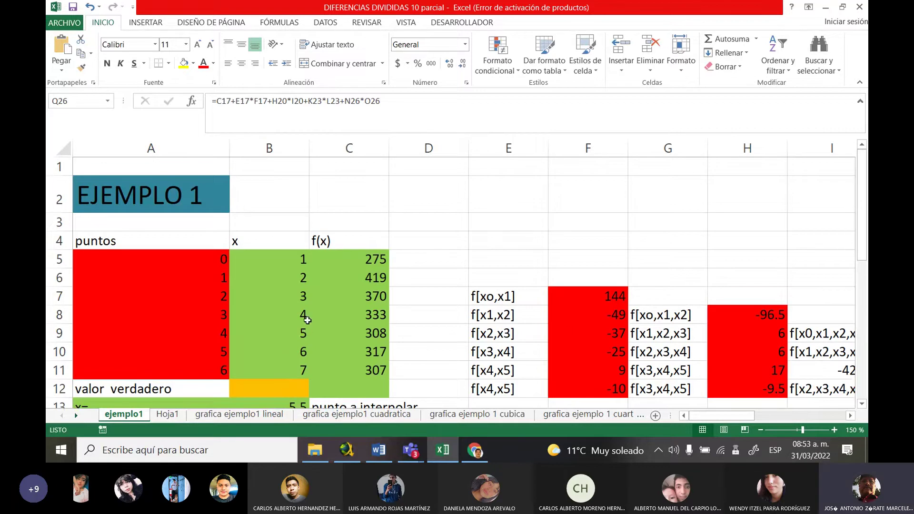
pyautogui.moveTo(296, 330); pyautogui.dragTo(369, 348)
pyautogui.moveTo(862, 257); pyautogui.dragTo(799, 417)
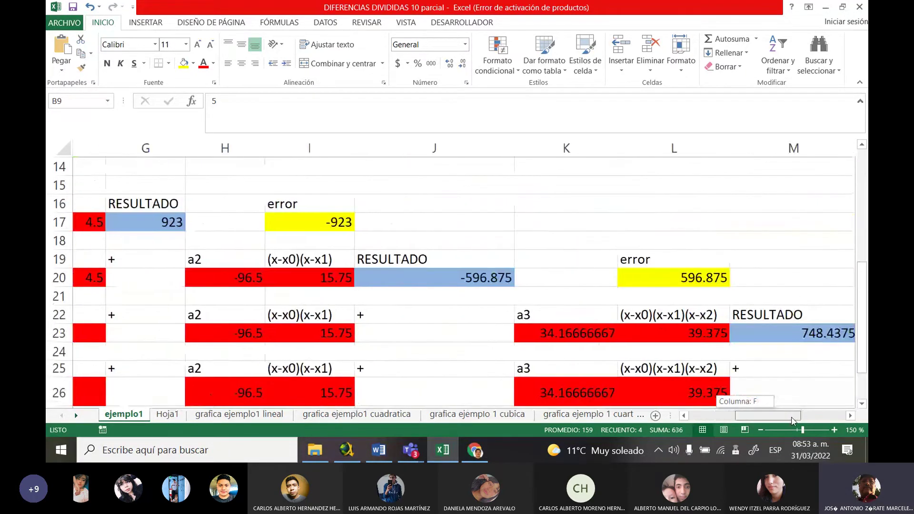
pyautogui.moveTo(866, 341); pyautogui.dragTo(866, 354)
pyautogui.moveTo(803, 415); pyautogui.dragTo(845, 415)
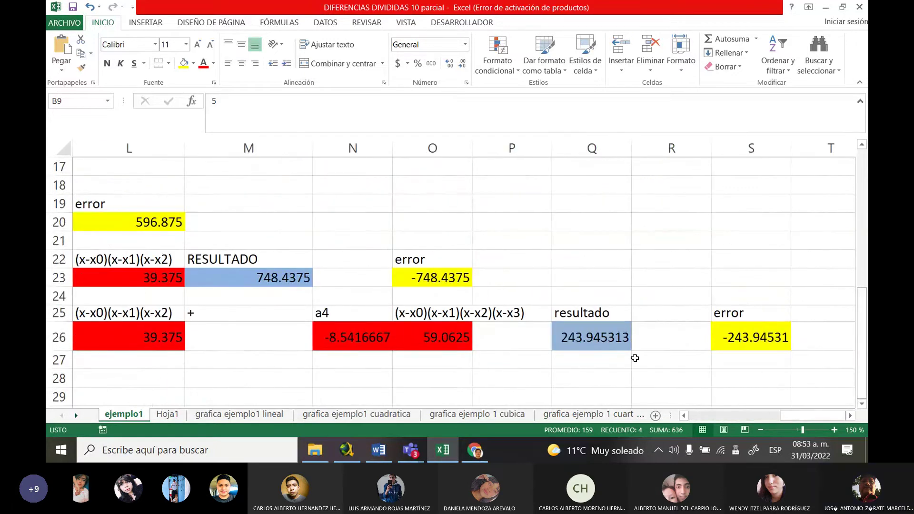
# Step: Switch to the CFE Mi Espacio page in Chrome and read the consumption bars from MAY-20 to ENE-21 in the Gráfica Comparativa
pyautogui.click(474, 450)
pyautogui.moveTo(337, 287)
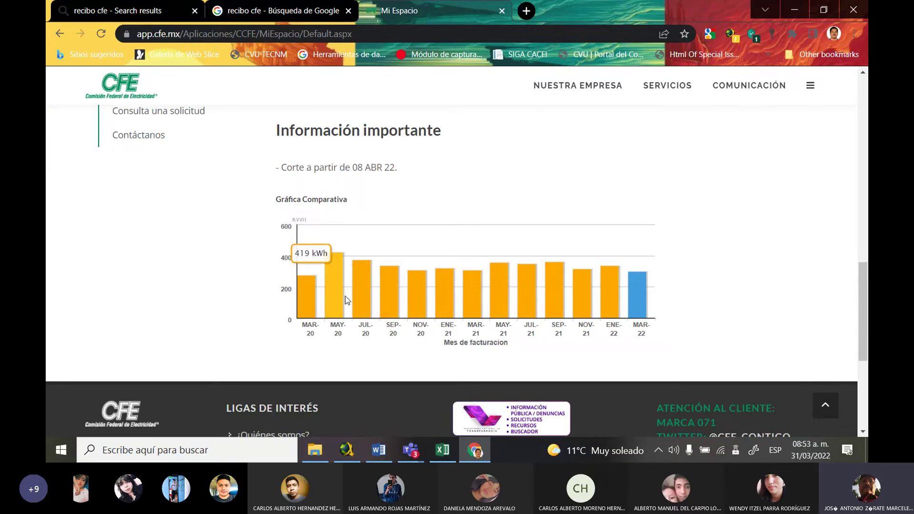
pyautogui.moveTo(394, 307)
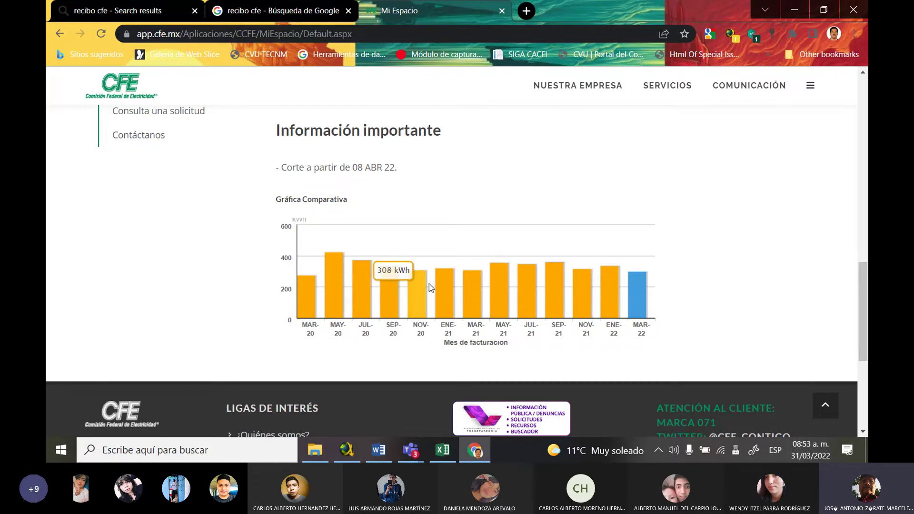
pyautogui.moveTo(445, 268)
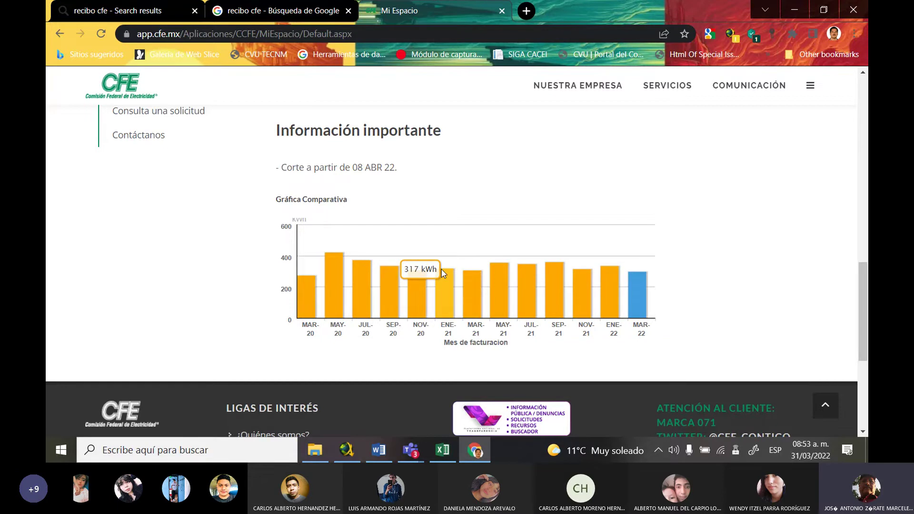